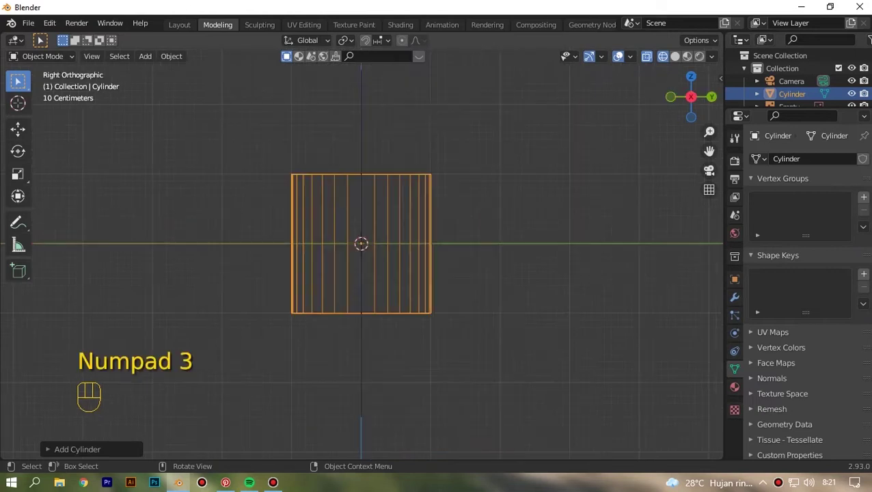
# - Move the rotated cylinder down along Z until it is centred on the stopwatch dial in the front reference image
pyautogui.press('Return')
pyautogui.press('KP_1')
pyautogui.press('g')
pyautogui.press('z')
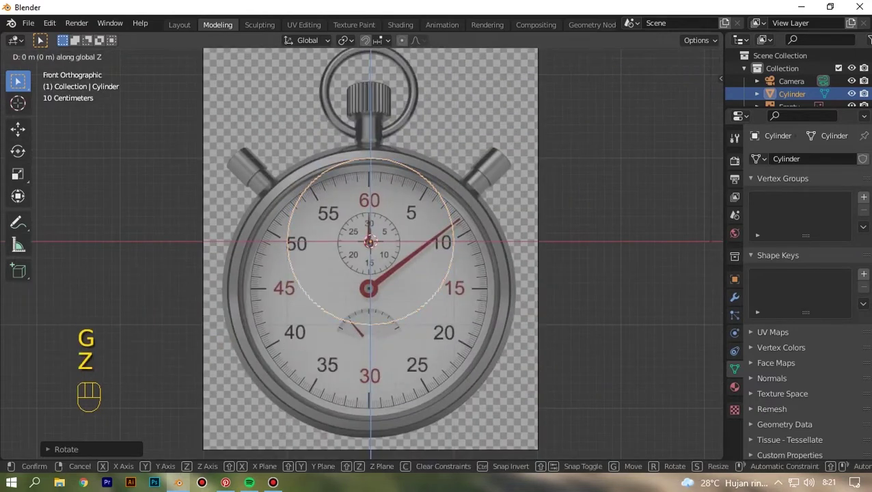
pyautogui.click(379, 294)
pyautogui.click(380, 293)
pyautogui.press('g')
pyautogui.press('Right')
pyautogui.press('Right')
pyautogui.click(380, 294)
pyautogui.click(380, 294)
# - Scale up the cylinder's whole mesh and nudge it to match the outer edge of the stopwatch case
pyautogui.press('Tab')
pyautogui.press('a')
pyautogui.press('s')
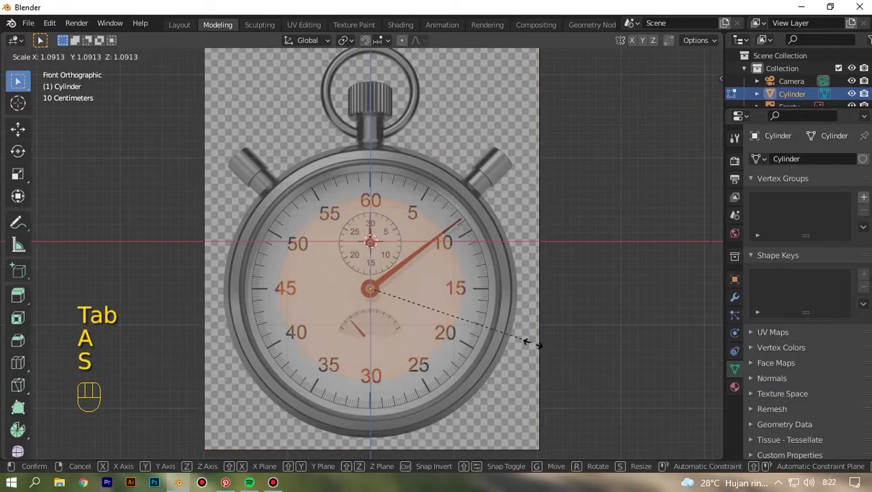
pyautogui.click(589, 453)
pyautogui.press('g')
pyautogui.press('Down')
pyautogui.press('Down')
pyautogui.press('Down')
pyautogui.click(589, 455)
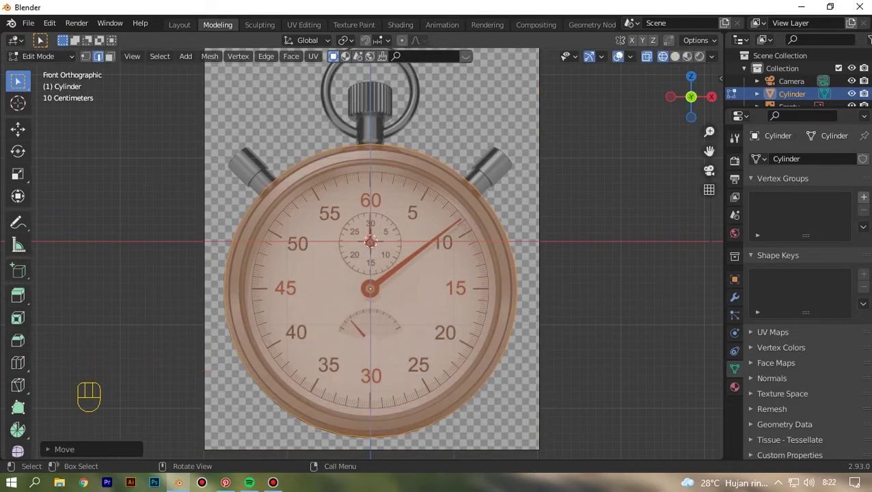
# - Inset the cylinder's front face three times to follow the bezel rings in the reference image
pyautogui.click(110, 57)
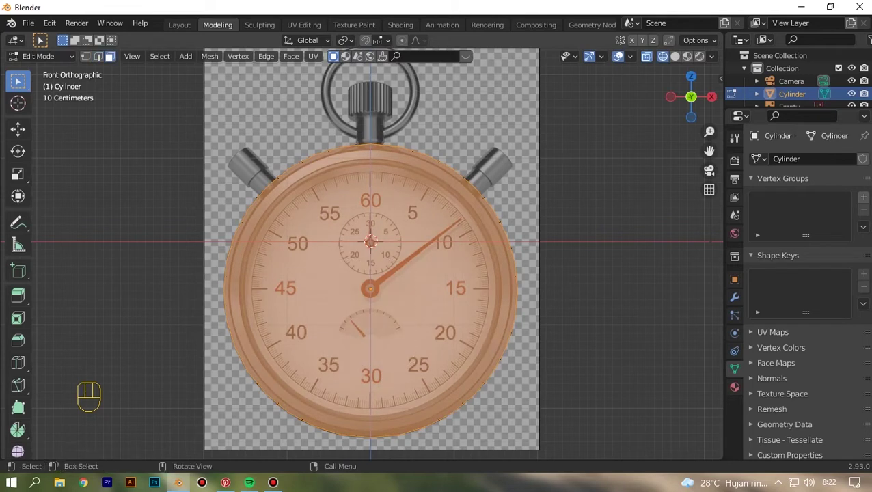
pyautogui.press('i')
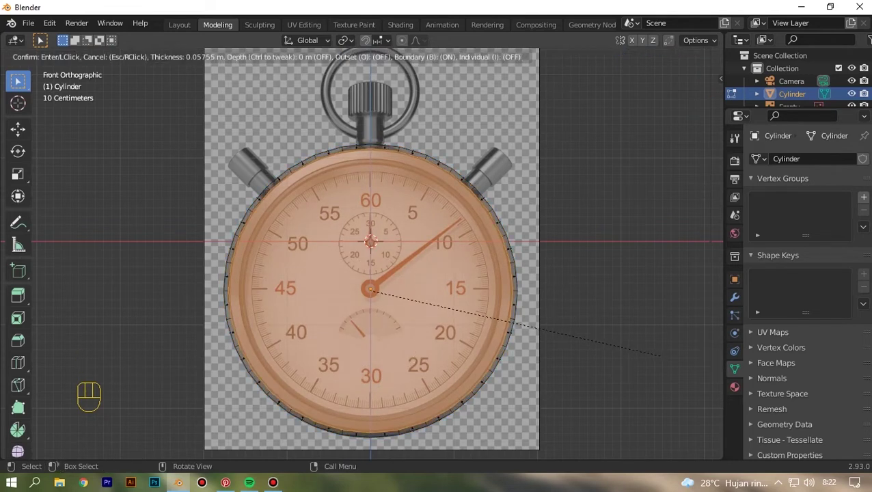
pyautogui.click(662, 356)
pyautogui.press('i')
pyautogui.click(651, 346)
pyautogui.press('i')
pyautogui.press('Tab')
# - Cut vertically through the whole cylinder near its back end with the Knife, working in the side view
pyautogui.click(647, 57)
pyautogui.click(674, 56)
pyautogui.click(711, 97)
pyautogui.scroll(-2, 361, 254)
pyautogui.press('Tab')
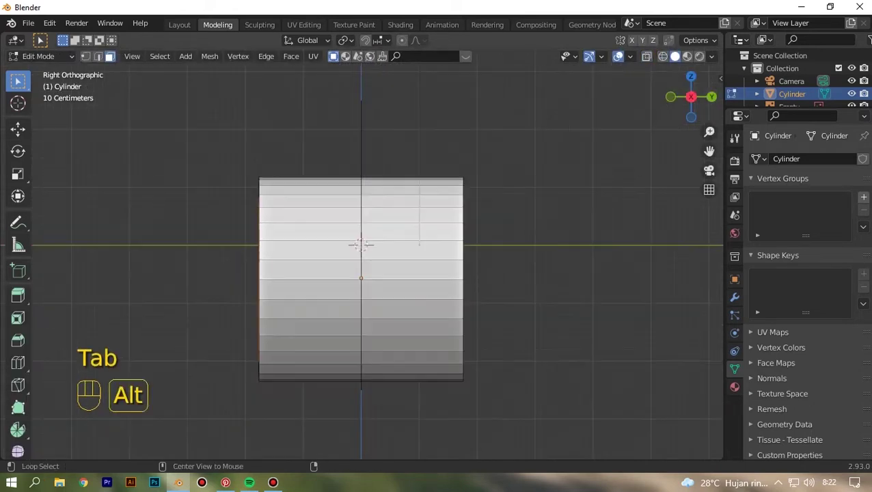
pyautogui.hotkey('alt', 'z')
pyautogui.press('k')
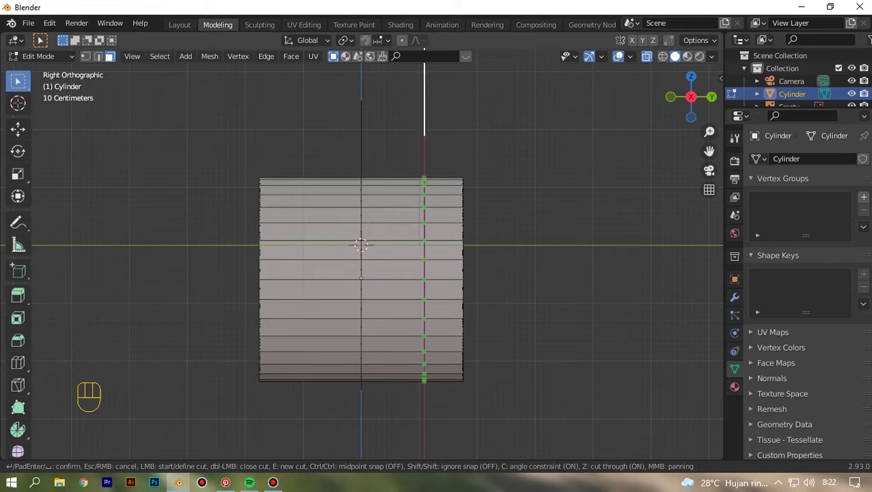
pyautogui.press('Return')
# - Dissolve the cylinder's rear end loop so that the body stops at the knife cut
pyautogui.moveTo(691, 97); pyautogui.dragTo(715, 105)
pyautogui.press('KP_1')
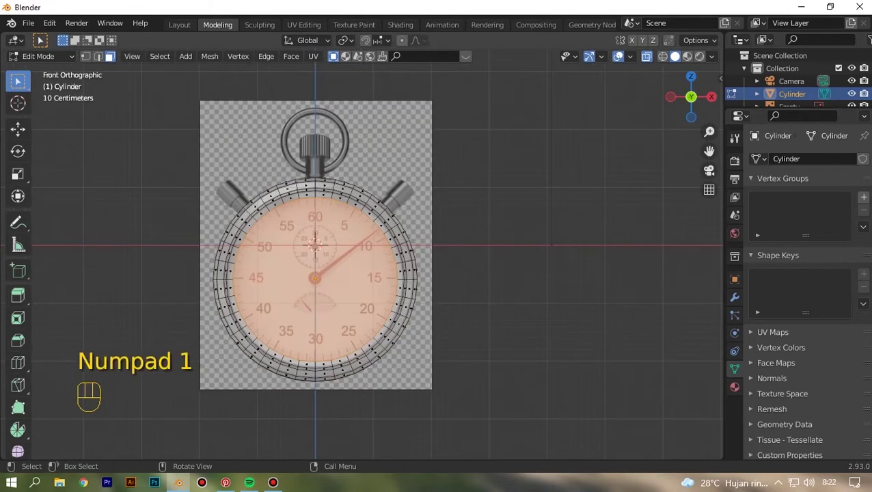
pyautogui.click(712, 97)
pyautogui.keyDown('alt'); pyautogui.click(463, 287); pyautogui.keyUp('alt')
pyautogui.press('x')
pyautogui.hotkey('ctrl', 'x')
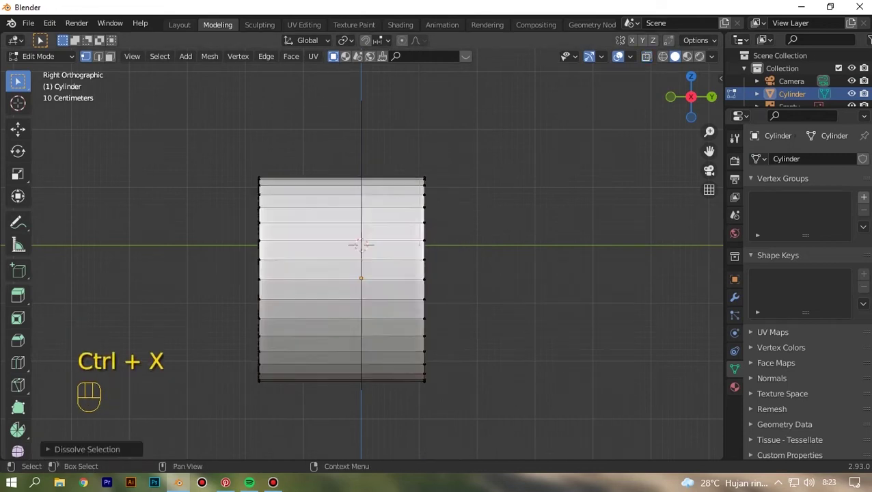
pyautogui.press('KP_1')
pyautogui.press('Tab')
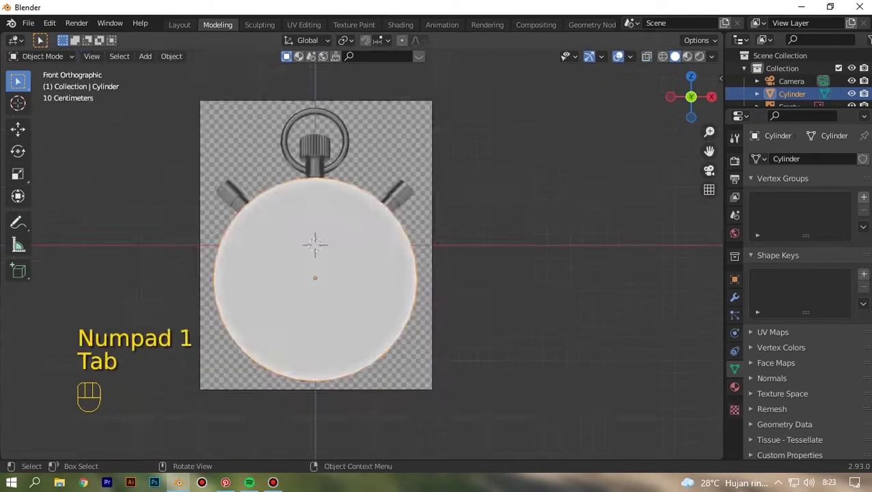
# - Move the cylinder's back vertices forward along Y to make the stopwatch body shallower
pyautogui.press('Tab')
pyautogui.scroll(3, 362, 253)
pyautogui.press('KP_3')
pyautogui.scroll(-2, 362, 253)
pyautogui.hotkey('alt', 'z')
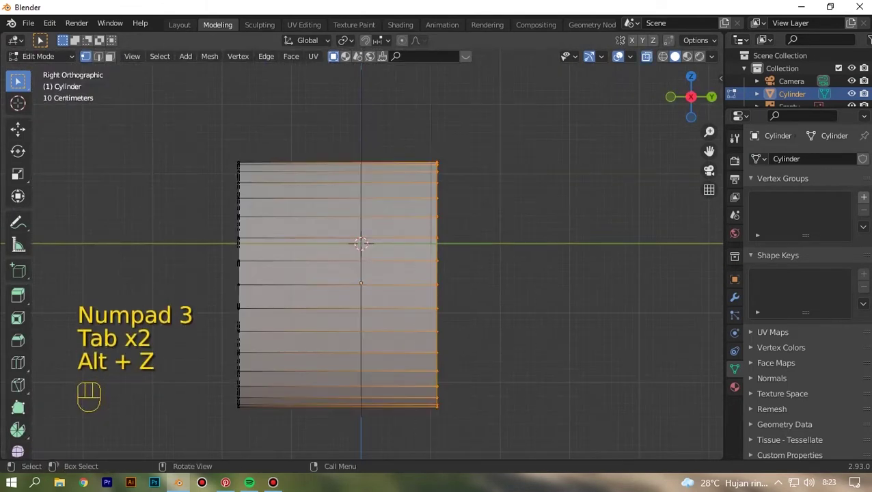
pyautogui.press('g')
pyautogui.press('y')
pyautogui.click(383, 274)
# - Select the front vertices of the body and shift them along Y to adjust its depth
pyautogui.moveTo(199, 130); pyautogui.dragTo(290, 435)
pyautogui.press('g')
pyautogui.press('y')
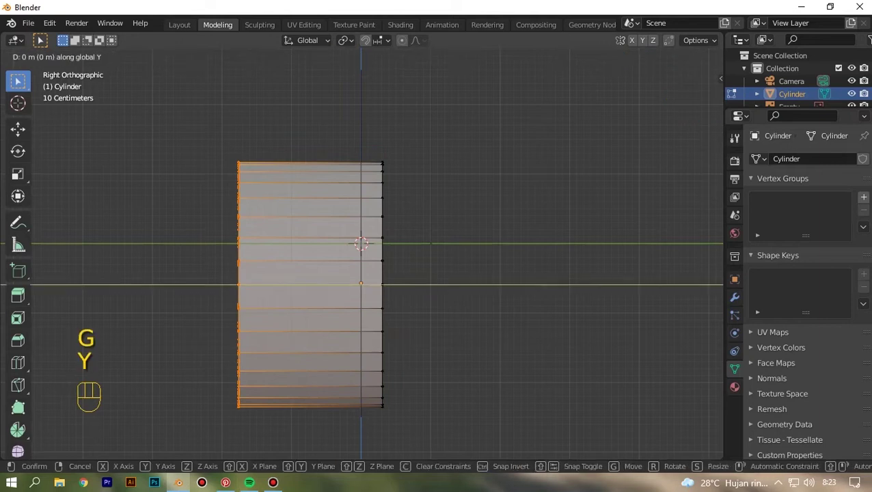
pyautogui.click(362, 287)
pyautogui.press('KP_1')
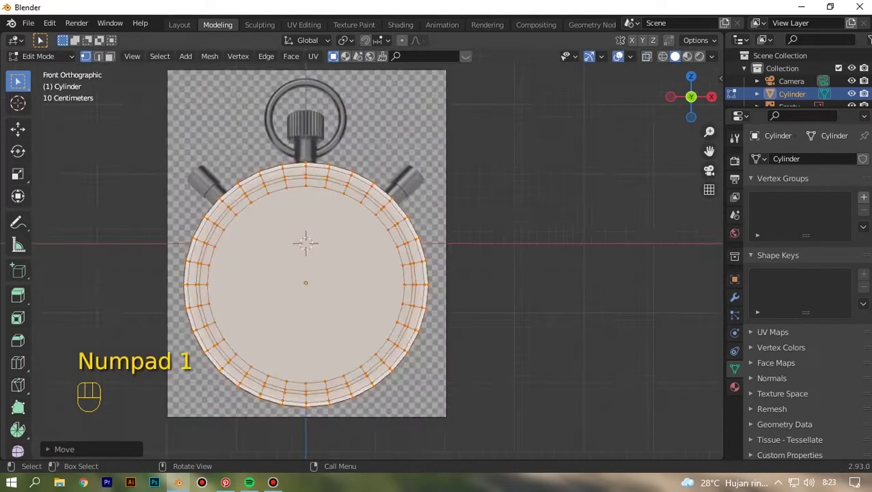
pyautogui.press('Tab')
pyautogui.press('Tab')
# - Bevel the outermost inset edge loop on the front face into a thin ring following the reference groove
pyautogui.scroll(3, 341, 273)
pyautogui.hotkey('alt', 'z')
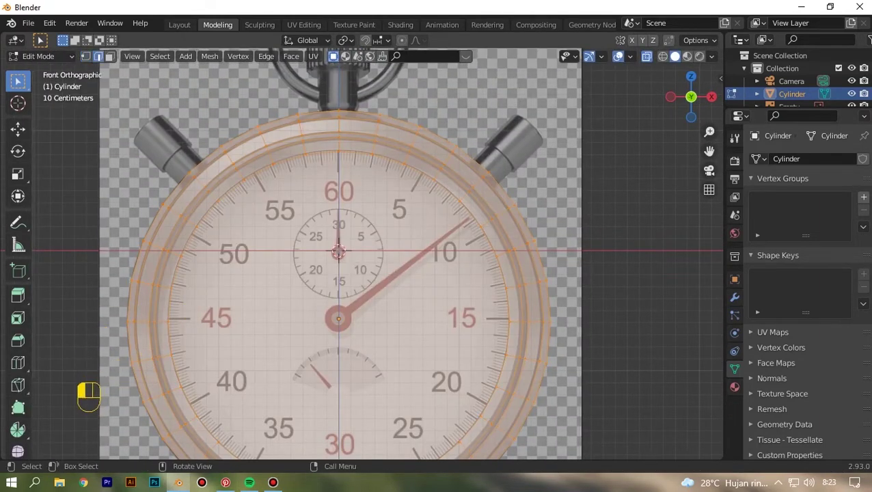
pyautogui.click(232, 89)
pyautogui.scroll(6, 363, 252)
pyautogui.keyDown('shift'); pyautogui.moveTo(171, 102); pyautogui.dragTo(499, 425, button='middle'); pyautogui.keyUp('shift')
pyautogui.scroll(2, 362, 253)
pyautogui.keyDown('alt'); pyautogui.keyDown('shift'); pyautogui.click(325, 238); pyautogui.keyUp('shift'); pyautogui.keyUp('alt')
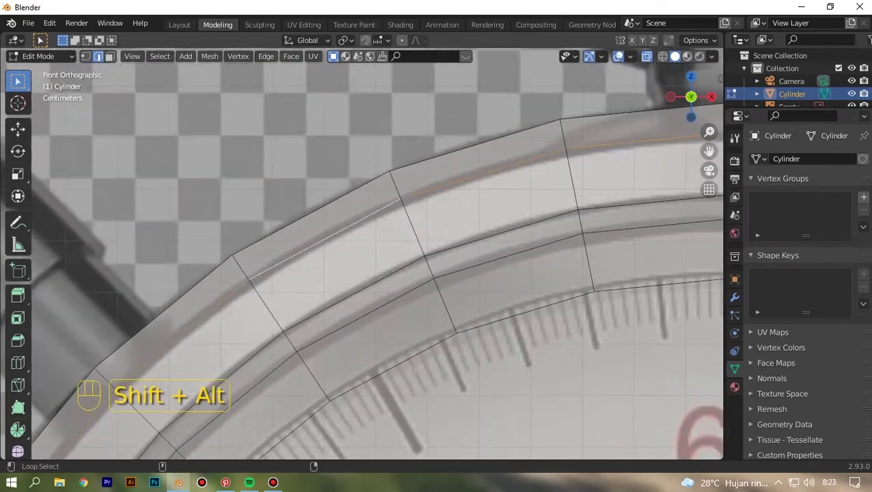
pyautogui.scroll(-5, 362, 232)
pyautogui.scroll(4, 362, 232)
pyautogui.hotkey('ctrl', 'b')
pyautogui.click(378, 183)
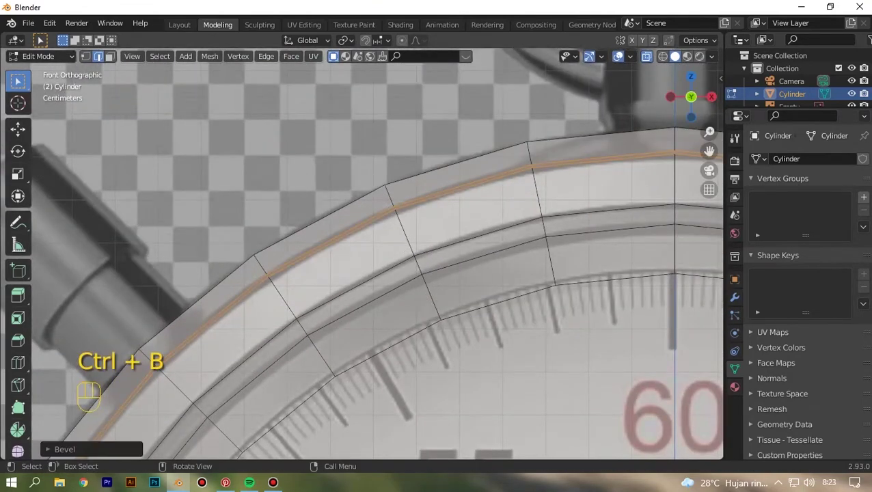
# - Extrude the thin bevelled face ring inward along its normals to form a narrow groove around the bezel
pyautogui.scroll(-5, 362, 232)
pyautogui.scroll(3, 362, 232)
pyautogui.moveTo(362, 232); pyautogui.dragTo(547, 191, button='middle')
pyautogui.hotkey('alt', 'e')
pyautogui.click(554, 188)
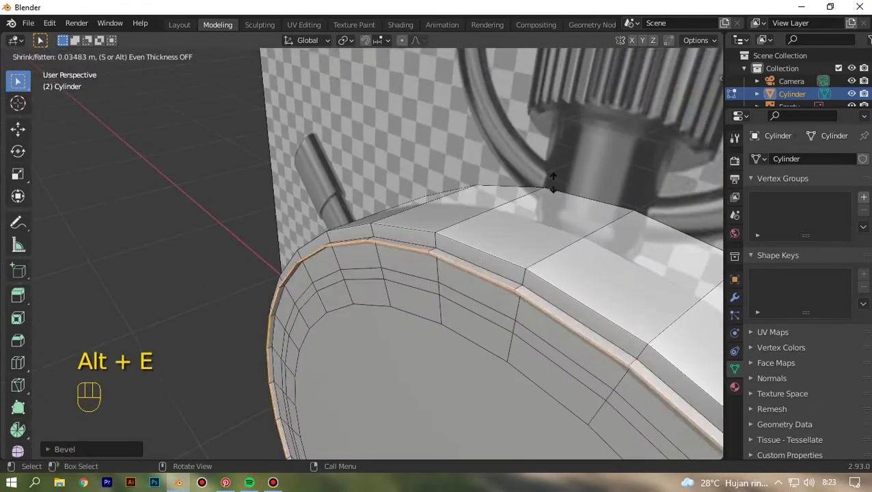
pyautogui.click(557, 193)
pyautogui.press('KP_1')
pyautogui.press('Tab')
pyautogui.press('Tab')
# - Select the two inner rings of faces surrounding the dial on the front of the body
pyautogui.hotkey('alt', 'z')
pyautogui.scroll(4, 362, 233)
pyautogui.scroll(-4, 362, 232)
pyautogui.click(110, 56)
pyautogui.scroll(-6, 362, 232)
pyautogui.scroll(6, 328, 260)
pyautogui.hotkey('alt', 'z')
pyautogui.hotkey('alt', 'z')
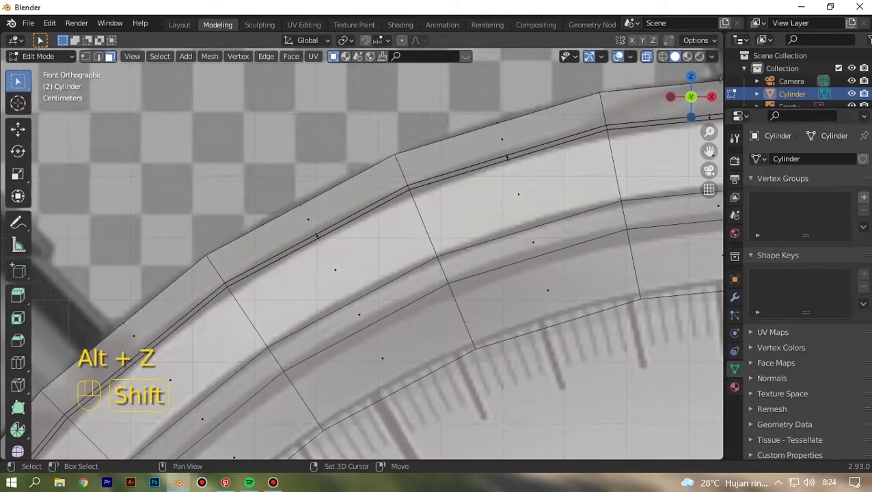
pyautogui.keyDown('alt'); pyautogui.keyDown('shift'); pyautogui.click(441, 272); pyautogui.keyUp('shift'); pyautogui.keyUp('alt')
pyautogui.keyDown('alt'); pyautogui.keyDown('shift'); pyautogui.click(458, 315); pyautogui.keyUp('shift'); pyautogui.keyUp('alt')
pyautogui.scroll(-6, 458, 315)
pyautogui.hotkey('alt', 'z')
pyautogui.moveTo(458, 316); pyautogui.dragTo(433, 351, button='middle')
# - Try extruding the two inner face rings along their normals, and undo back to the ring selection
pyautogui.scroll(2, 433, 351)
pyautogui.hotkey('alt', 'e')
pyautogui.click(593, 151)
pyautogui.click(594, 146)
pyautogui.scroll(-5, 594, 146)
pyautogui.moveTo(594, 164); pyautogui.dragTo(593, 143, button='middle')
pyautogui.press('Tab')
pyautogui.press('Tab')
pyautogui.hotkey('ctrl', 'x')
pyautogui.hotkey('ctrl', 'z')
pyautogui.hotkey('ctrl', 'z')
pyautogui.hotkey('ctrl', 'z')
pyautogui.hotkey('ctrl', 'z')
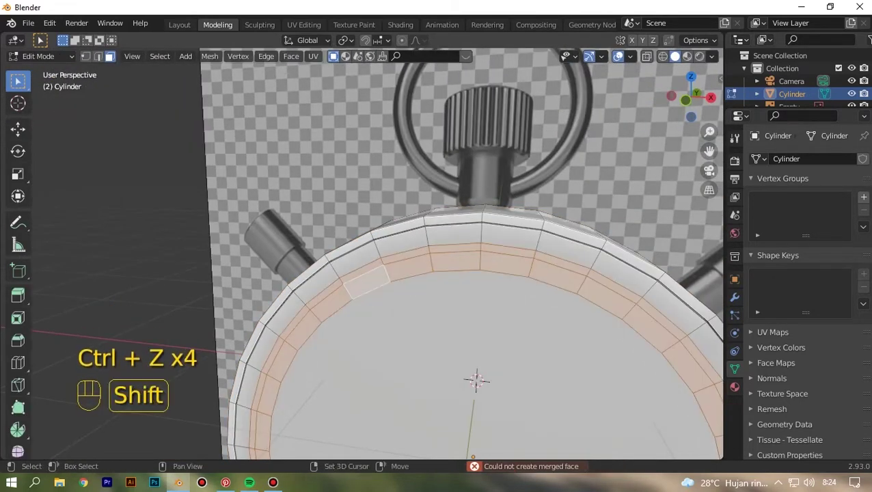
# - Add the central dial face to the selected rings and extrude them all inward along their normals
pyautogui.keyDown('shift'); pyautogui.click(536, 340); pyautogui.keyUp('shift')
pyautogui.scroll(-3, 536, 341)
pyautogui.scroll(8, 536, 340)
pyautogui.hotkey('alt', 'e')
pyautogui.click(537, 341)
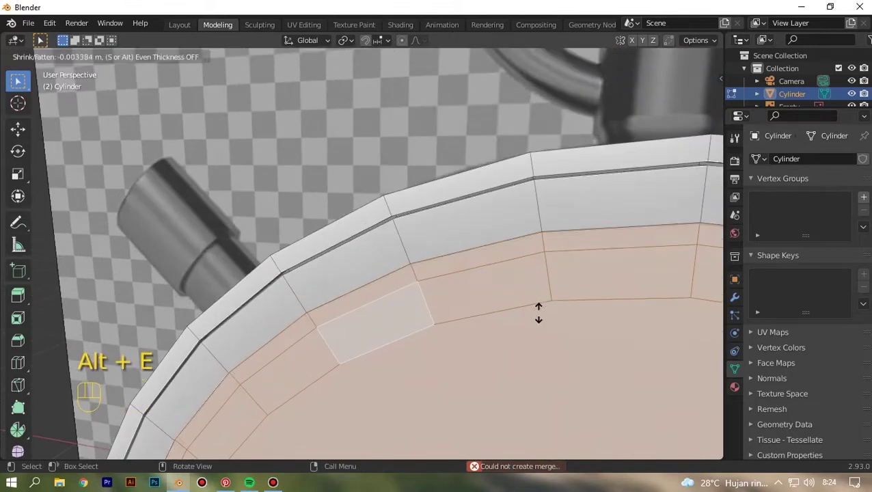
pyautogui.click(538, 308)
pyautogui.scroll(-1, 539, 307)
pyautogui.click(58, 239)
pyautogui.scroll(1, 383, 263)
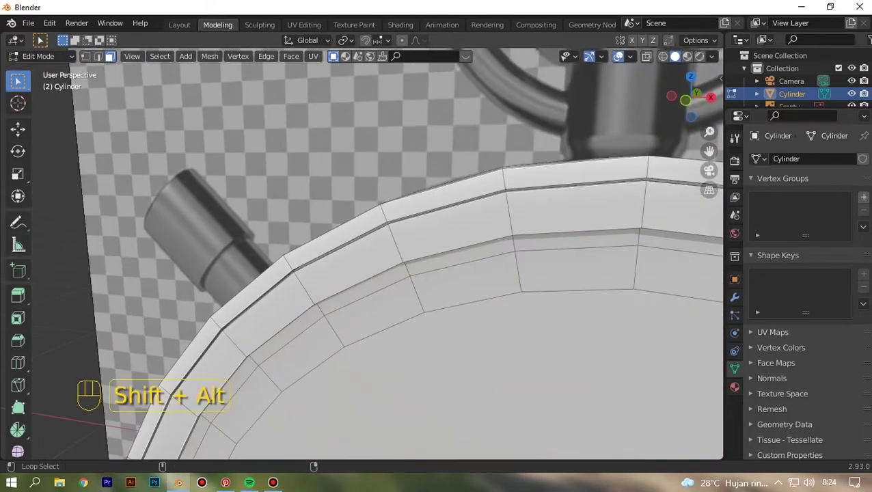
# - Extrude the innermost face ring together with the dial face further inward along their normals
pyautogui.keyDown('alt'); pyautogui.keyDown('shift'); pyautogui.click(509, 273); pyautogui.keyUp('shift'); pyautogui.keyUp('alt')
pyautogui.scroll(-6, 478, 277)
pyautogui.keyDown('shift'); pyautogui.click(465, 308); pyautogui.keyUp('shift')
pyautogui.scroll(5, 464, 307)
pyautogui.press('KP_1')
pyautogui.hotkey('alt', 'z')
pyautogui.moveTo(689, 98); pyautogui.dragTo(635, 112)
pyautogui.click(646, 56)
pyautogui.hotkey('alt', 'e')
pyautogui.click(596, 220)
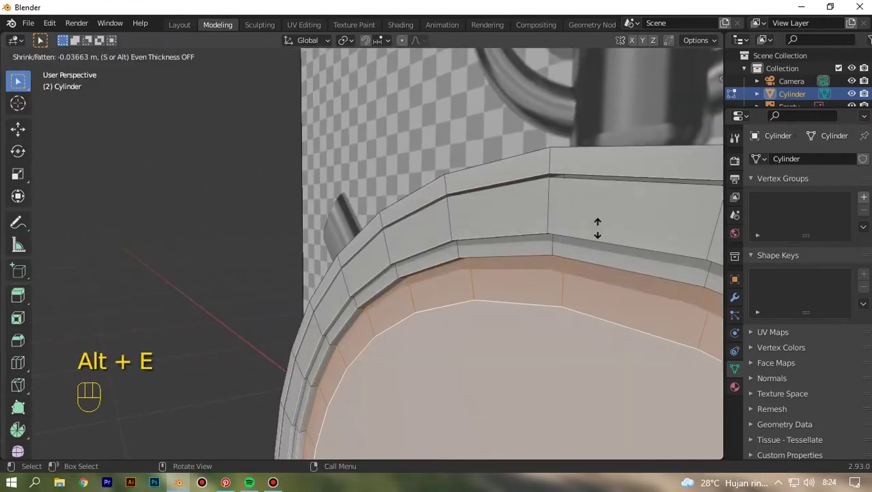
pyautogui.click(597, 229)
pyautogui.press('KP_1')
pyautogui.press('Tab')
pyautogui.press('Tab')
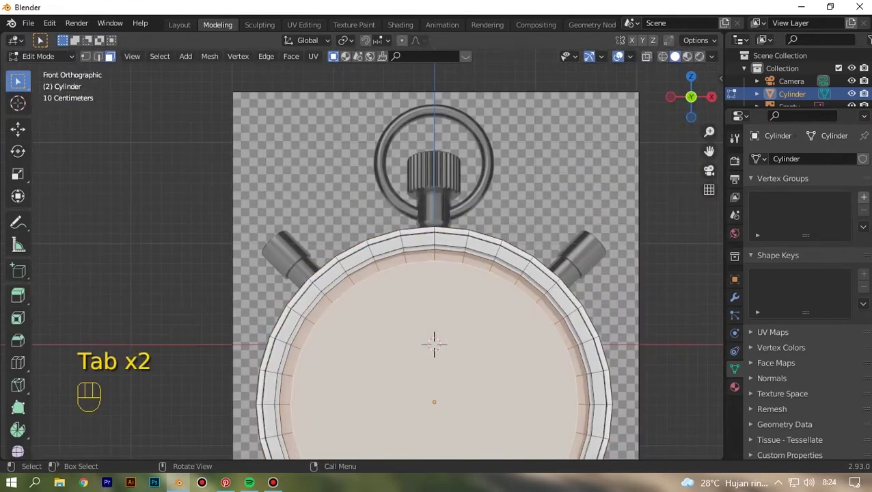
# - Extrude only the central dial face inward along its normal, and return to Object Mode with nothing selected
pyautogui.click(383, 308)
pyautogui.scroll(2, 362, 252)
pyautogui.moveTo(690, 98); pyautogui.dragTo(610, 75)
pyautogui.scroll(6, 423, 260)
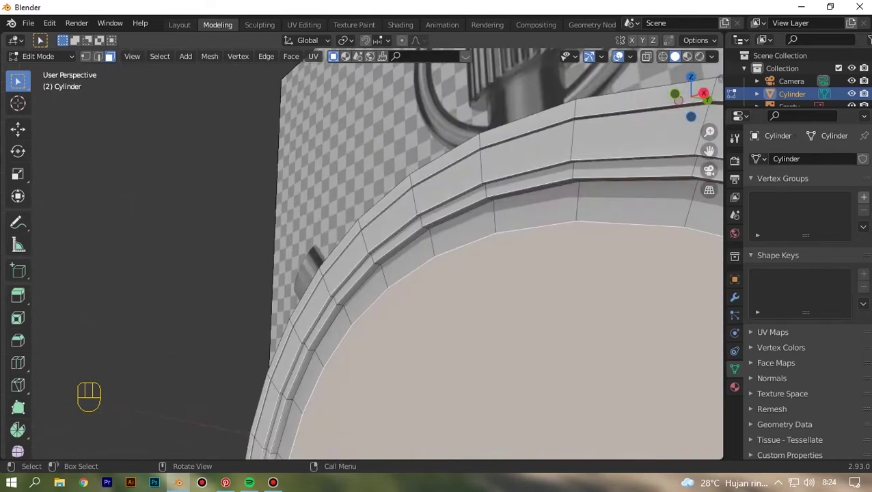
pyautogui.hotkey('alt', 'e')
pyautogui.click(558, 296)
pyautogui.click(560, 309)
pyautogui.press('KP_1')
pyautogui.press('Tab')
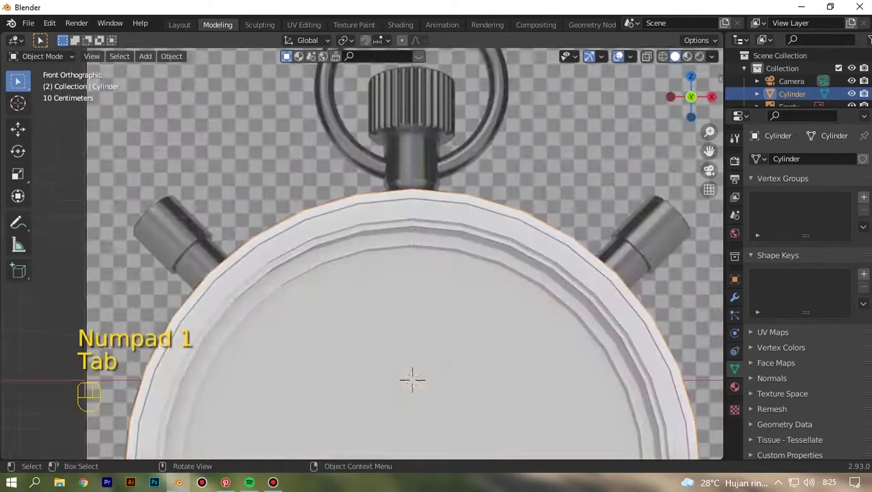
pyautogui.scroll(-7, 560, 309)
pyautogui.click(560, 308)
# - Save the project as stopwatch.blend in the Modeling folder
pyautogui.hotkey('ctrl', 's')
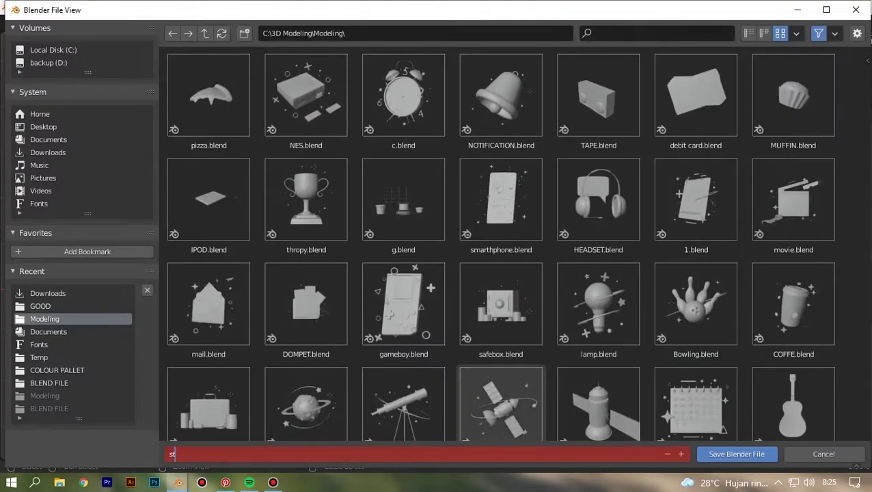
pyautogui.write('stopwatch')
pyautogui.press('Return')
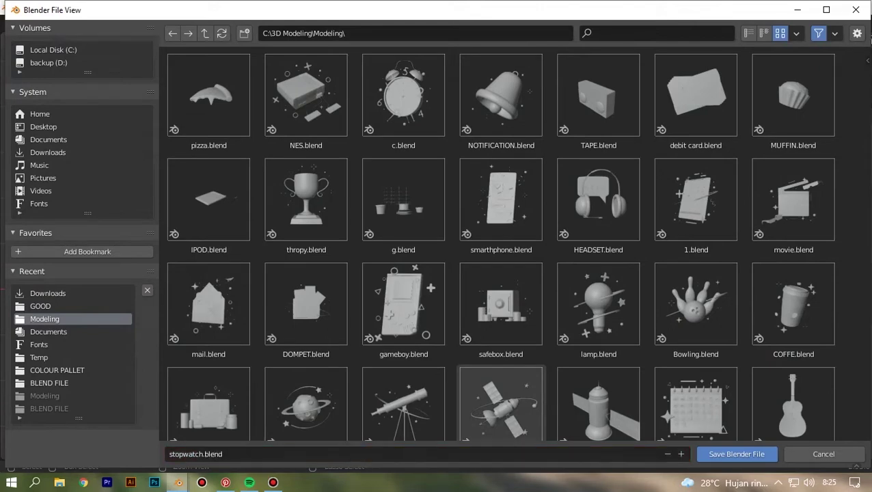
pyautogui.click(737, 454)
pyautogui.click(225, 482)
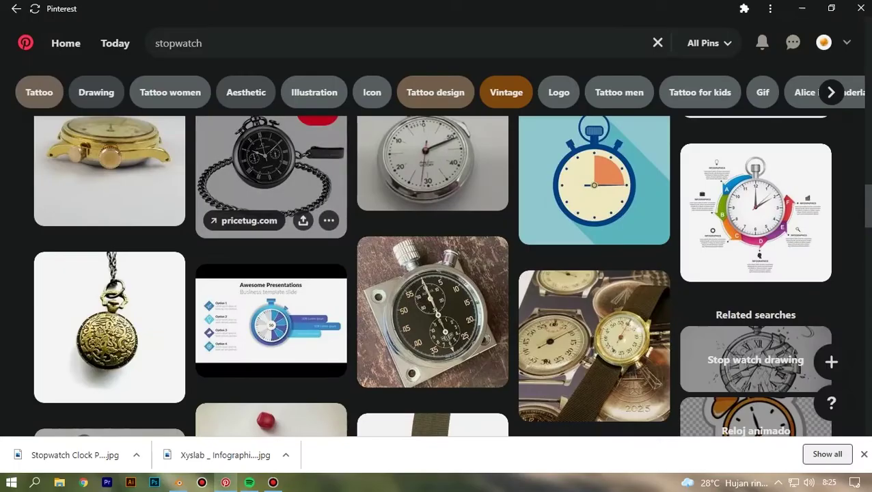
pyautogui.click(272, 482)
pyautogui.click(178, 482)
pyautogui.click(520, 106)
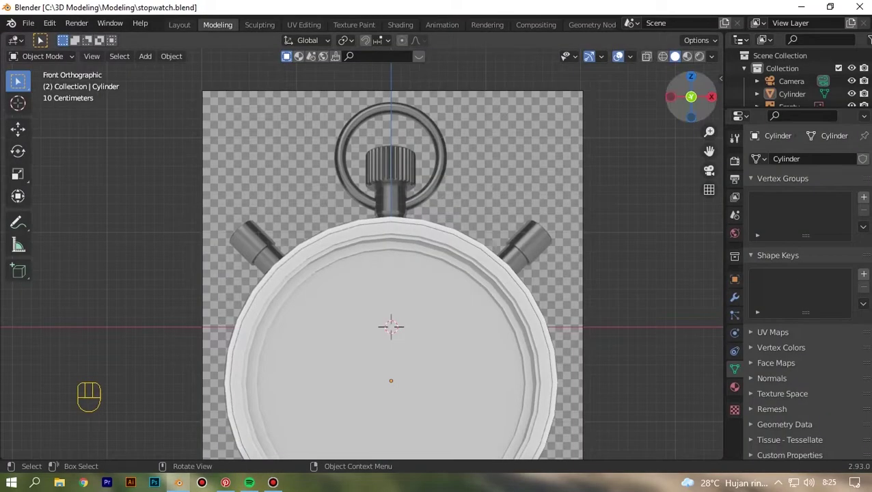
pyautogui.moveTo(688, 99); pyautogui.dragTo(649, 137, button='middle')
pyautogui.press('KP_1')
# - Add a second cylinder at the 3D cursor and display the scene in wireframe from the front
pyautogui.keyDown('shift'); pyautogui.moveTo(391, 326); pyautogui.dragTo(374, 246, button='middle'); pyautogui.keyUp('shift')
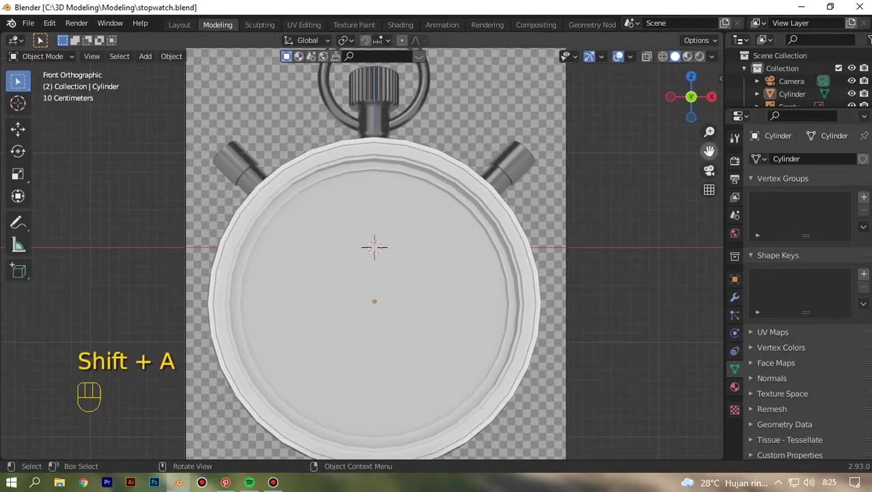
pyautogui.scroll(-2, 376, 253)
pyautogui.hotkey('shift', 'a')
pyautogui.click(478, 257)
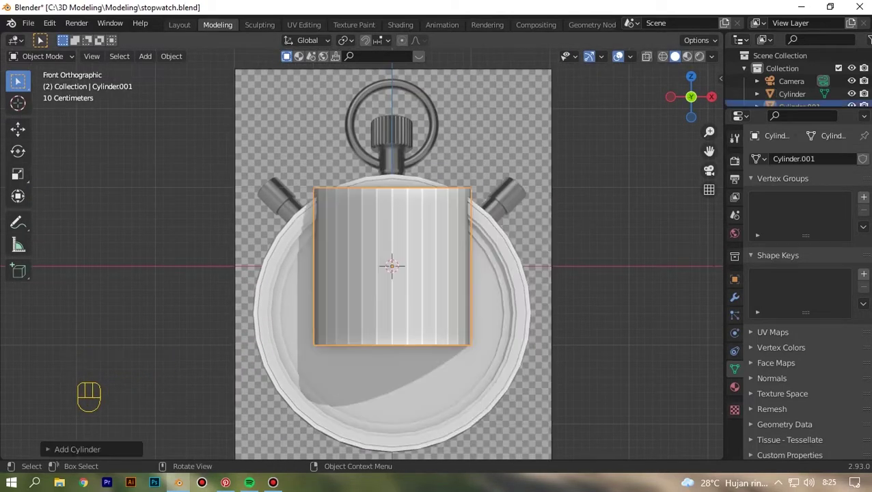
pyautogui.press('KP_7')
pyautogui.press('KP_1')
pyautogui.scroll(2, 369, 410)
pyautogui.hotkey('alt', 'z')
pyautogui.click(663, 56)
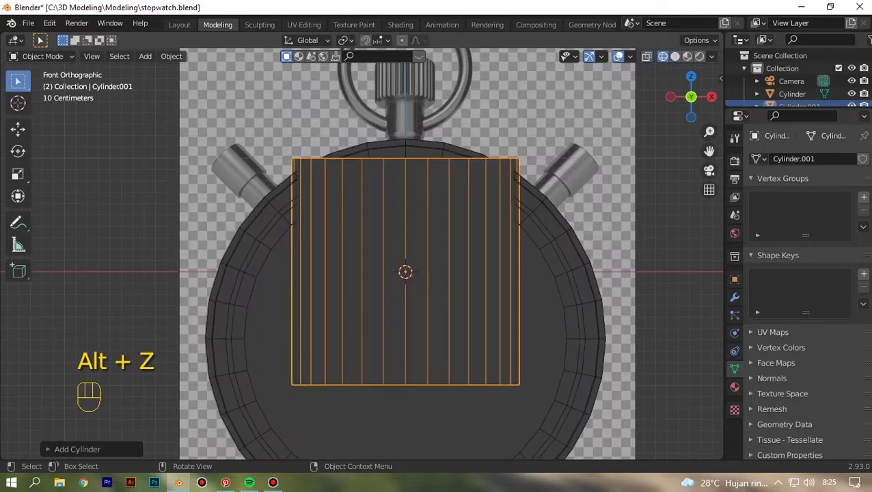
# - Scale the new cylinder down to roughly button width and move it up along Z to the case's upper rim
pyautogui.click(646, 56)
pyautogui.press('s')
pyautogui.click(441, 226)
pyautogui.press('g')
pyautogui.press('z')
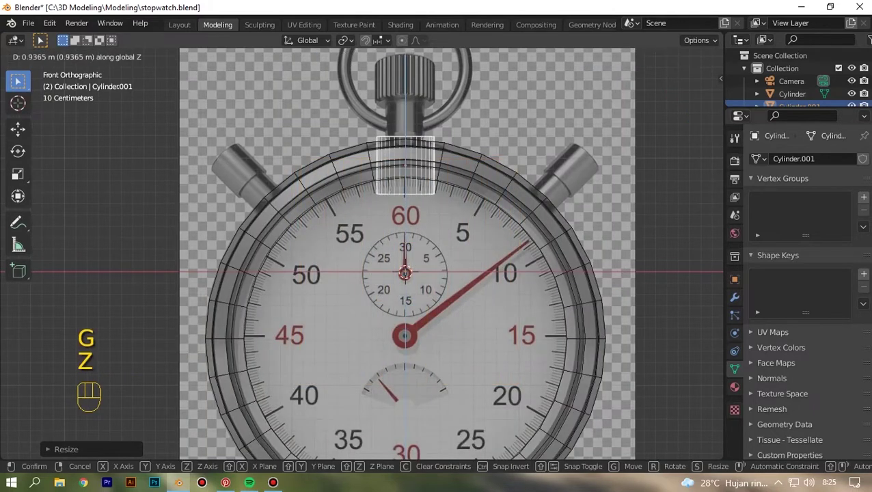
pyautogui.click(443, 111)
# - Add a Mirror modifier on the X axis to the small cylinder
pyautogui.click(735, 297)
pyautogui.click(774, 158)
pyautogui.click(610, 307)
pyautogui.press('g')
pyautogui.press('x')
pyautogui.hotkey('ctrl', 'z')
# - Offset the cylinder's mesh along X in Edit Mode and place it over the reference's right side button
pyautogui.press('Tab')
pyautogui.press('g')
pyautogui.press('x')
pyautogui.click(547, 171)
pyautogui.scroll(1, 615, 164)
pyautogui.moveTo(706, 150); pyautogui.dragTo(553, 194)
pyautogui.press('g')
pyautogui.click(608, 287)
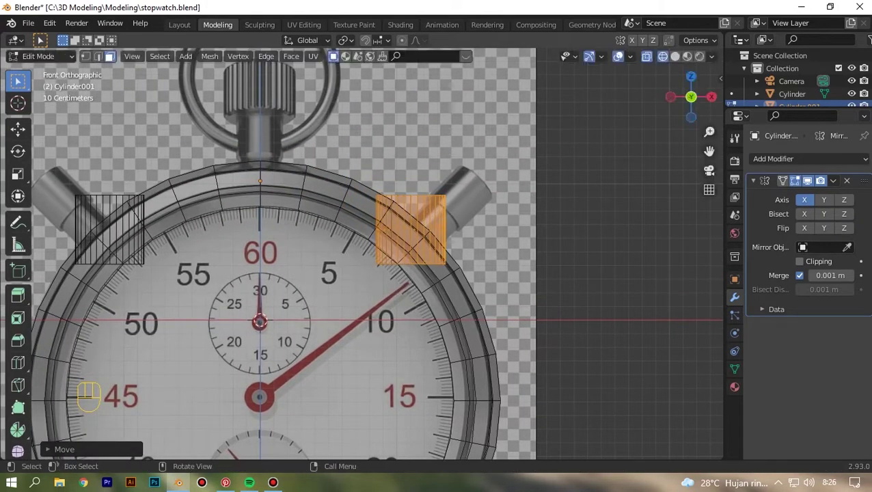
# - Rotate the cylinder mesh to the slant of the right side button and shift it onto the button's stem
pyautogui.scroll(2, 608, 287)
pyautogui.press('r')
pyautogui.click(531, 75)
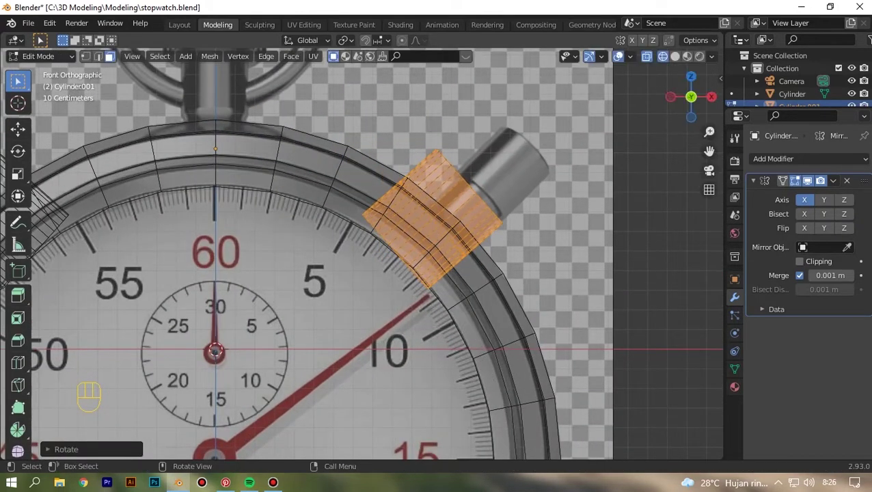
pyautogui.press('g')
pyautogui.click(543, 88)
pyautogui.scroll(2, 543, 89)
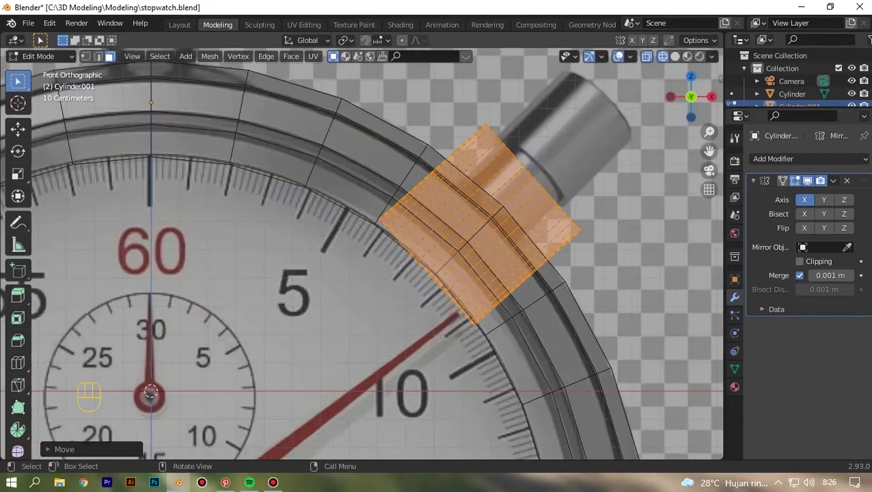
# - Refine the cylinder's rotation, position and scale until its width matches the narrow stem of the right side button
pyautogui.press('r')
pyautogui.click(646, 307)
pyautogui.press('g')
pyautogui.click(671, 319)
pyautogui.press('r')
pyautogui.click(670, 318)
pyautogui.press('s')
pyautogui.click(601, 263)
pyautogui.press('s')
pyautogui.press('g')
pyautogui.click(645, 324)
pyautogui.press('s')
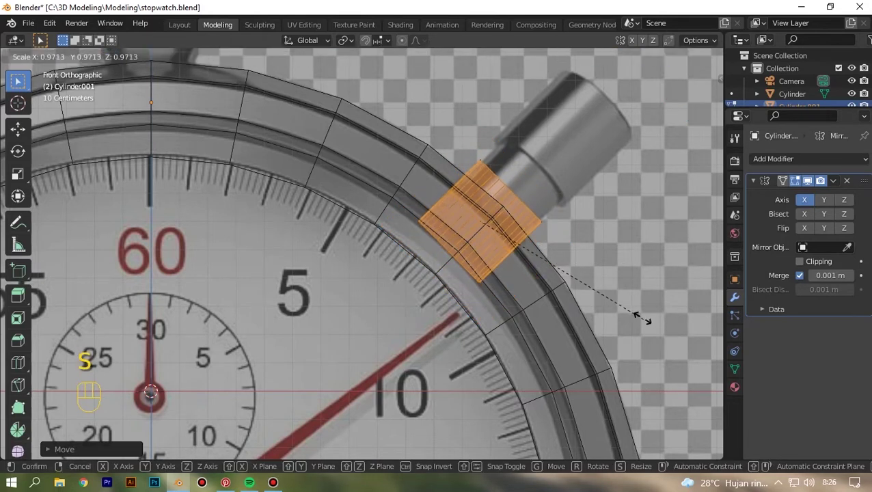
pyautogui.click(639, 319)
# - Stretch the cylinder's outer end vertices along their normal Z to the base of the button's cap
pyautogui.press('Tab')
pyautogui.press('Tab')
pyautogui.press('1')
pyautogui.moveTo(446, 144); pyautogui.dragTo(583, 250)
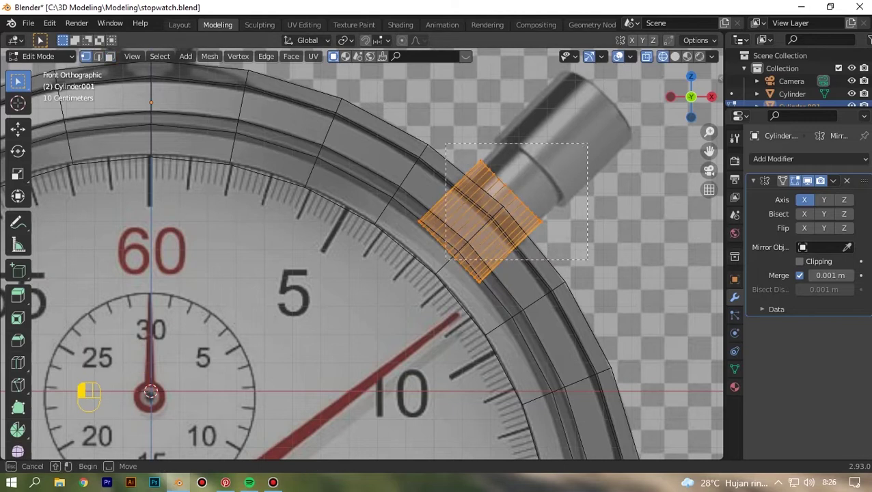
pyautogui.moveTo(662, 228); pyautogui.dragTo(666, 226)
pyautogui.press(',')
pyautogui.press(',')
pyautogui.click(422, 315)
pyautogui.press('g')
pyautogui.press('z')
pyautogui.click(460, 278)
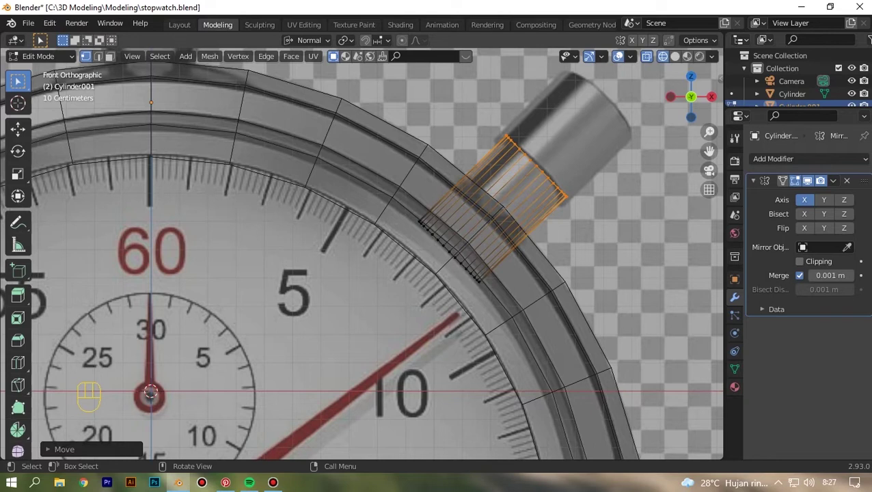
# - Extrude the stem's outer end, widen it to the cap's width, and extrude it along its normal to the cap's end
pyautogui.press('e')
pyautogui.click(610, 261)
pyautogui.press('s')
pyautogui.click(620, 278)
pyautogui.press('e')
pyautogui.press('z')
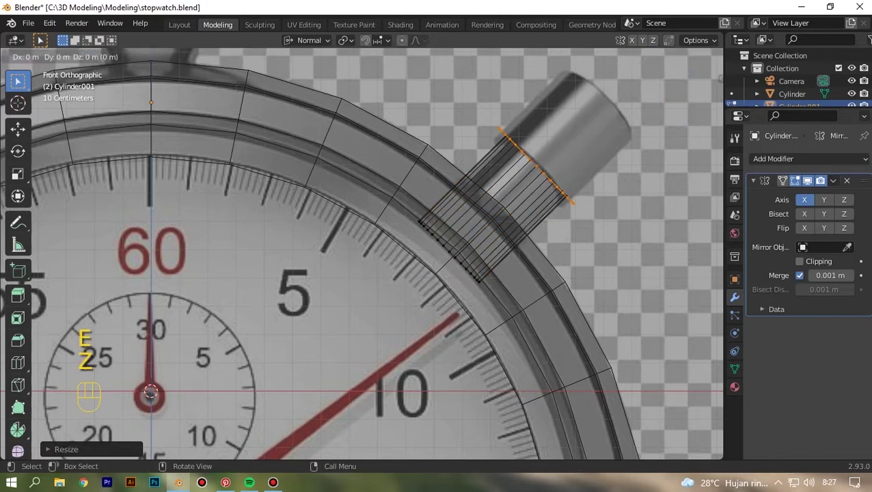
pyautogui.click(646, 205)
# - Return to Object Mode and display the scene in opaque solid shading
pyautogui.press('Tab')
pyautogui.scroll(-1, 361, 253)
pyautogui.click(646, 56)
pyautogui.click(676, 57)
pyautogui.click(646, 56)
pyautogui.scroll(-6, 361, 254)
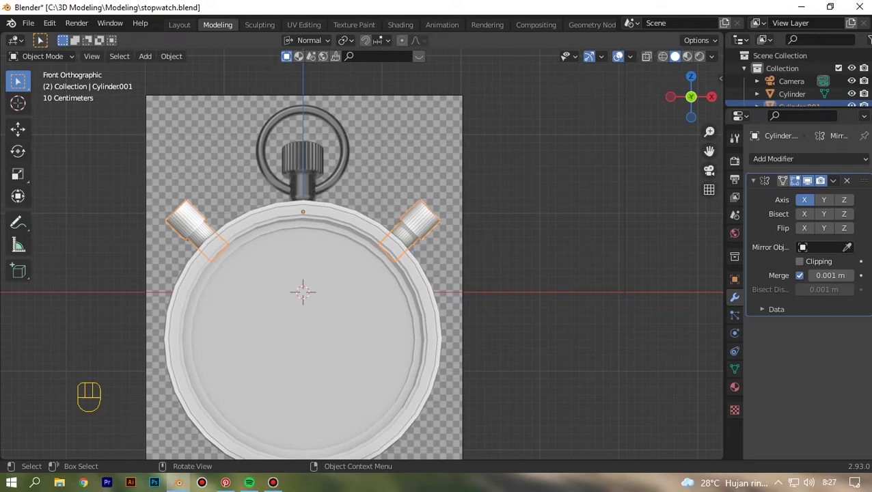
pyautogui.scroll(5, 362, 254)
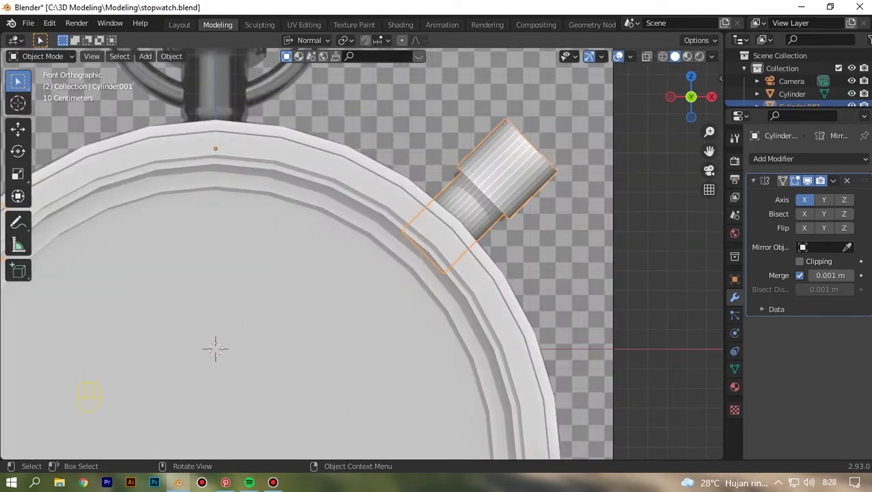
pyautogui.scroll(-2, 359, 254)
pyautogui.hotkey('alt', 'z')
pyautogui.hotkey('alt', 'z')
# - Add a cylinder for the crown and raise it along Z to the reference's crown
pyautogui.keyDown('shift'); pyautogui.moveTo(274, 75); pyautogui.dragTo(364, 216, button='middle'); pyautogui.keyUp('shift')
pyautogui.scroll(7, 361, 205)
pyautogui.scroll(-5, 362, 205)
pyautogui.hotkey('shift', 'a')
pyautogui.moveTo(328, 148)
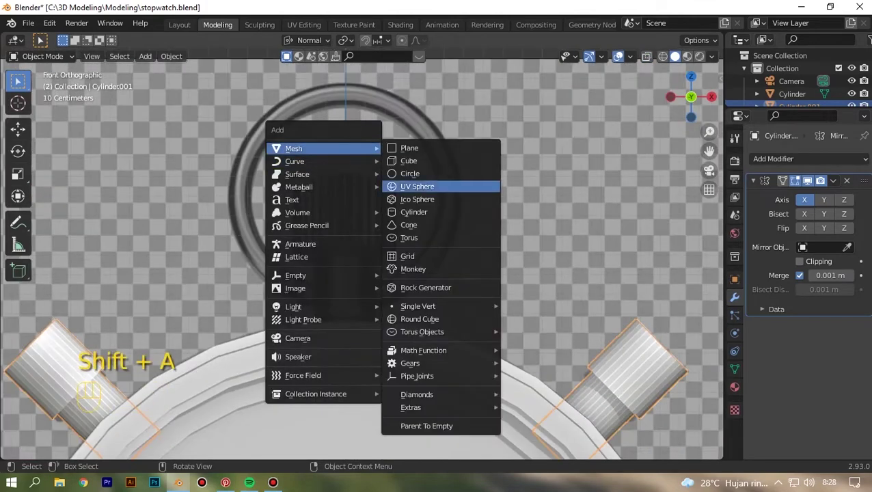
pyautogui.click(412, 211)
pyautogui.scroll(-10, 413, 211)
pyautogui.press('g')
pyautogui.press('z')
pyautogui.click(413, 161)
# - Scale the cylinder down to the crown stem's width and align it along Z with the stem
pyautogui.hotkey('alt', 'z')
pyautogui.scroll(6, 412, 161)
pyautogui.press('s')
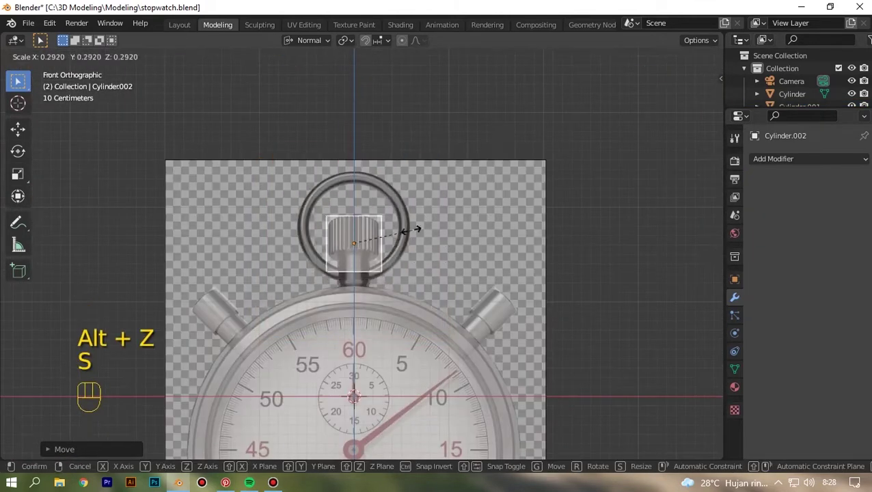
pyautogui.click(384, 219)
pyautogui.scroll(4, 384, 219)
pyautogui.press('g')
pyautogui.press('z')
pyautogui.click(384, 285)
# - Move the cylinder's top vertices along Z to the underside of the crown's ribbed knob
pyautogui.press('Tab')
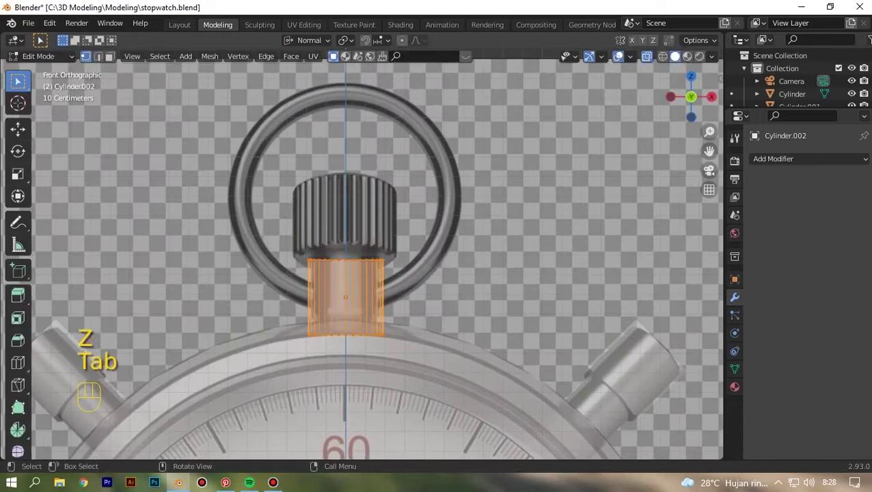
pyautogui.hotkey('alt', 'z')
pyautogui.hotkey('alt', 'z')
pyautogui.moveTo(287, 242); pyautogui.dragTo(410, 280)
pyautogui.scroll(2, 410, 280)
pyautogui.press('g')
pyautogui.press('z')
pyautogui.click(410, 267)
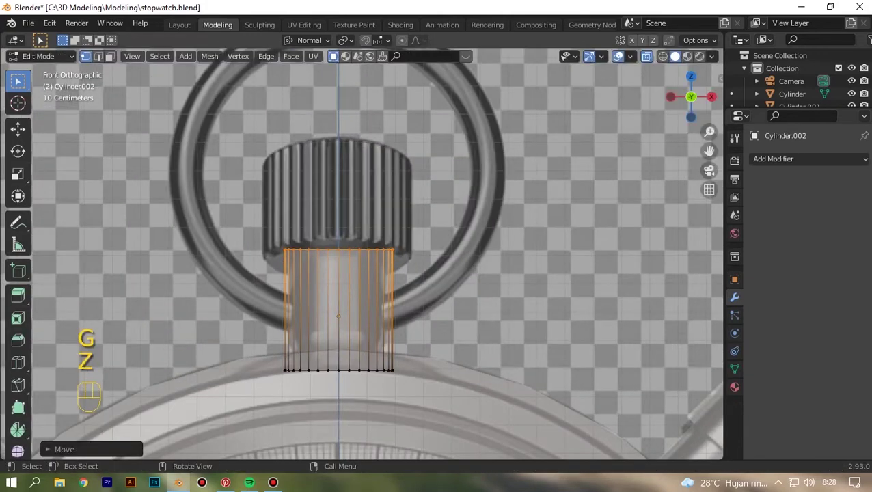
# - Extrude the stem's top ring, scale it outward by about 1.38, and extrude it about 0.39 m along its normal to form the knob
pyautogui.press('e')
pyautogui.press('s')
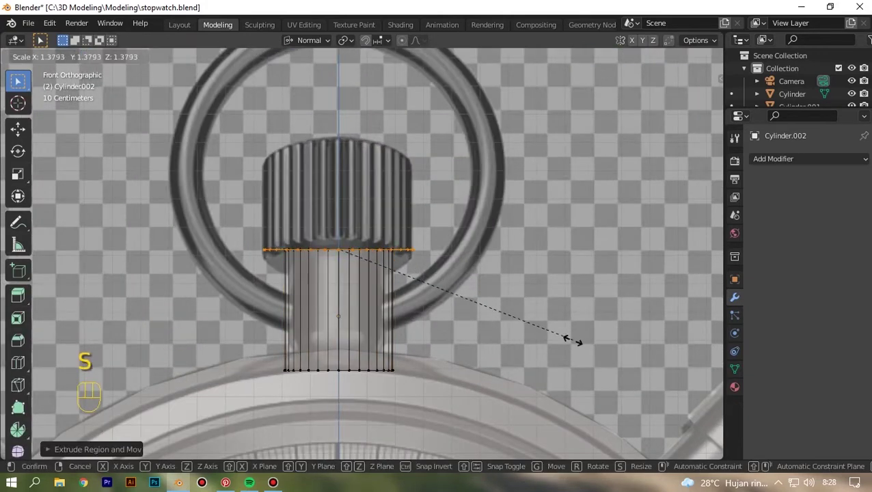
pyautogui.click(564, 337)
pyautogui.press('e')
pyautogui.press('z')
pyautogui.press('z')
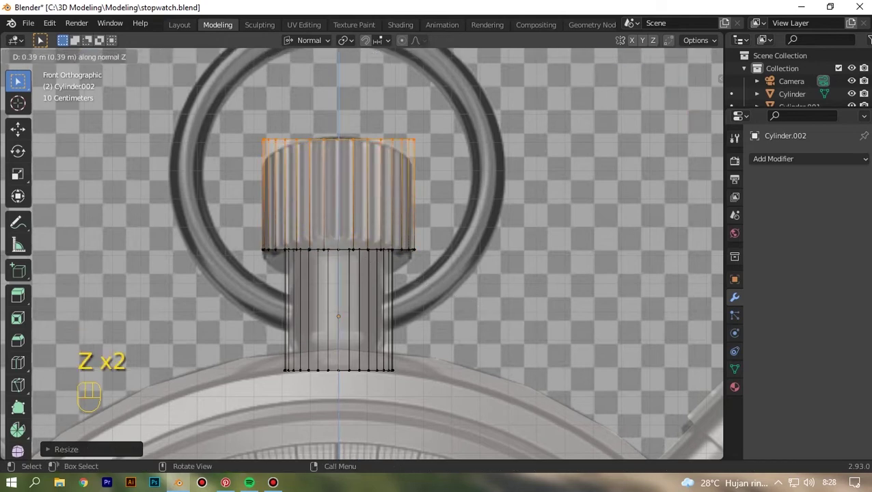
pyautogui.press('Return')
# - Select every other vertical edge around the crown's knob
pyautogui.press('ctrl+KP_7')
pyautogui.press('KP_7')
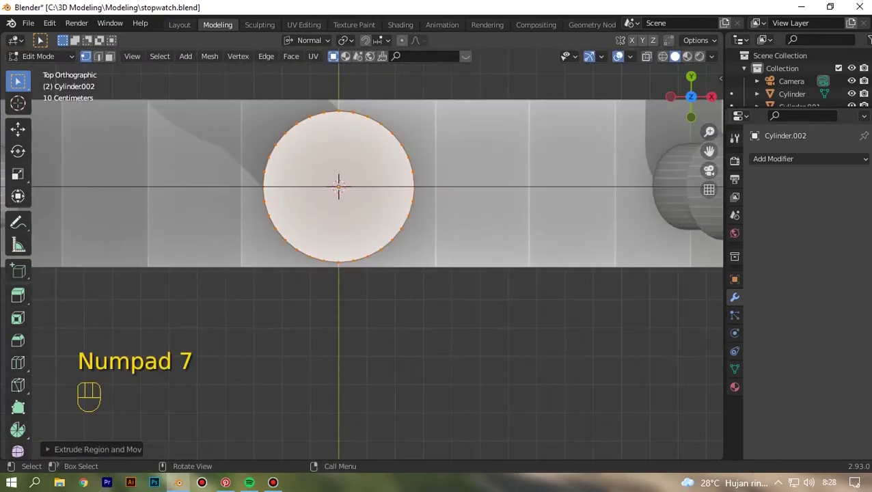
pyautogui.moveTo(369, 205); pyautogui.dragTo(392, 144, button='middle')
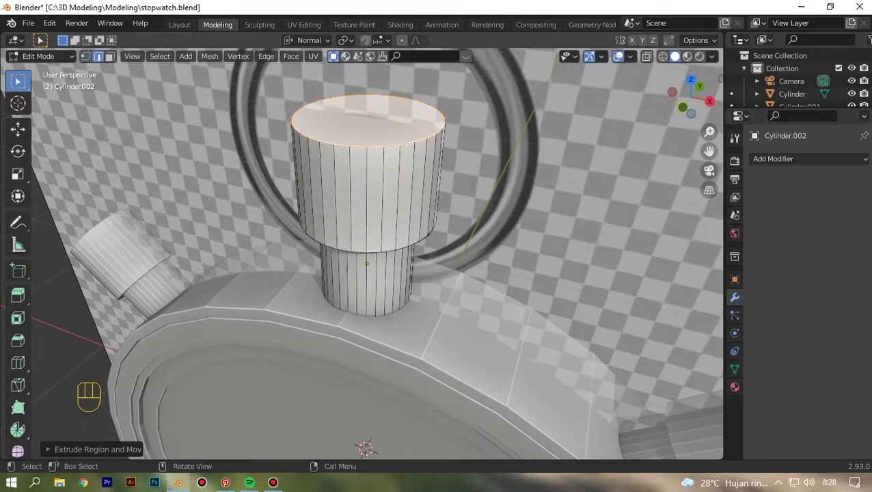
pyautogui.press('KP_1')
pyautogui.hotkey('alt', 'z')
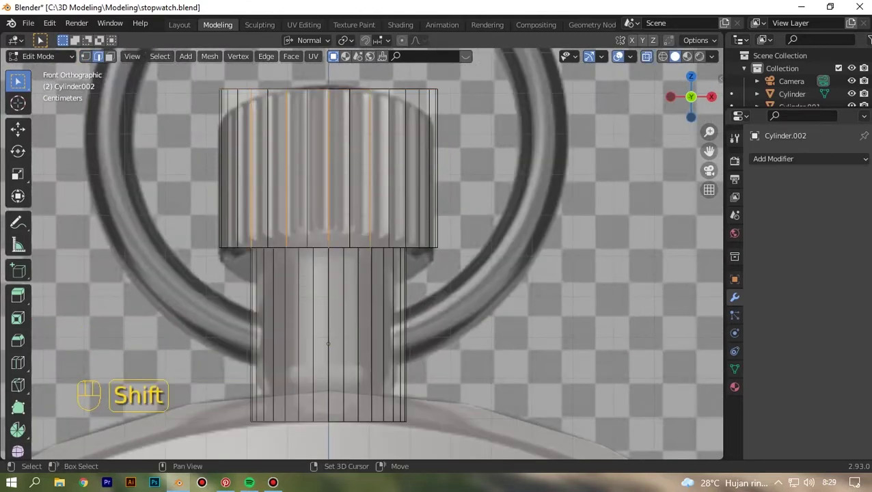
pyautogui.moveTo(369, 205); pyautogui.dragTo(371, 235, button='middle')
pyautogui.press('KP_1')
pyautogui.press('KP_3')
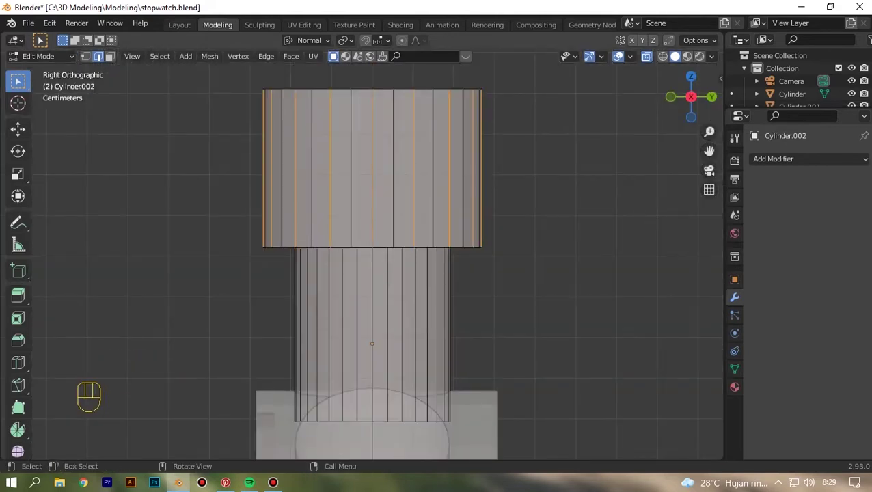
# - Scale the selected alternating edges inward to about 0.93 to form ridges around the knob
pyautogui.press('KP_1')
pyautogui.press('s')
pyautogui.press('s')
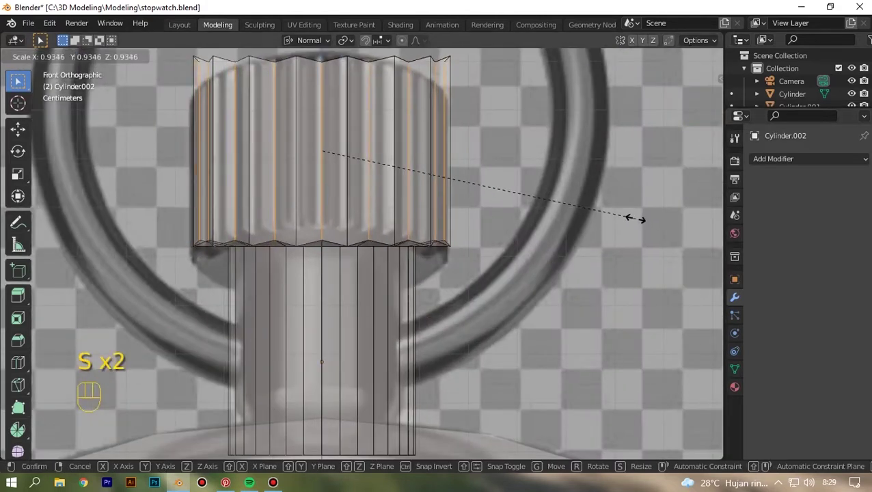
pyautogui.click(627, 219)
# - Scale the ridge edges along Z until their ends are flush with the knob's upper and lower rims
pyautogui.moveTo(628, 219); pyautogui.dragTo(632, 294, button='middle')
pyautogui.press('KP_1')
pyautogui.scroll(5, 362, 253)
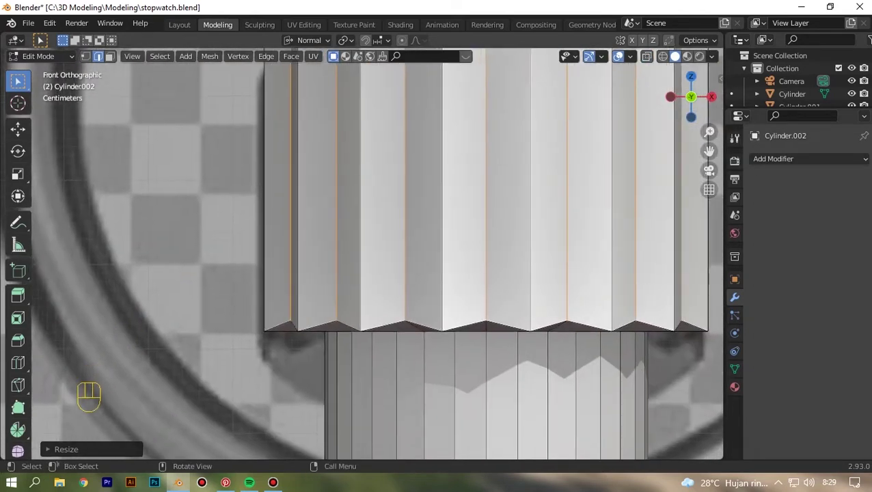
pyautogui.press('s')
pyautogui.press('z')
pyautogui.click(660, 237)
pyautogui.scroll(-4, 660, 237)
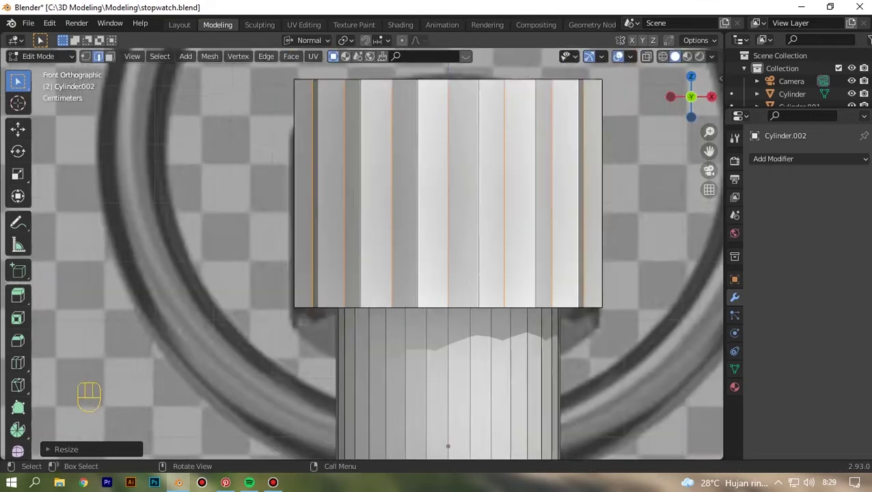
# - Try smoothing the crown with a Subdivision Surface modifier
pyautogui.press('Tab')
pyautogui.press('KP_1')
pyautogui.click(773, 158)
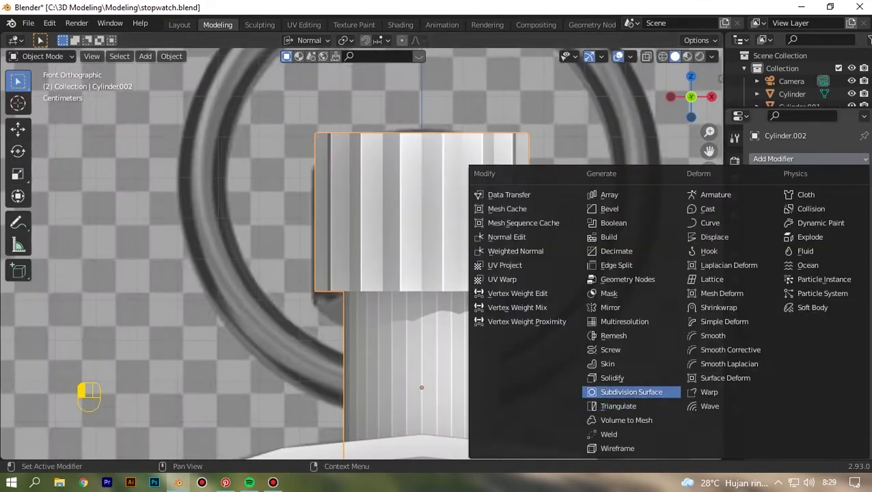
pyautogui.click(631, 391)
pyautogui.press('Tab')
pyautogui.press('Tab')
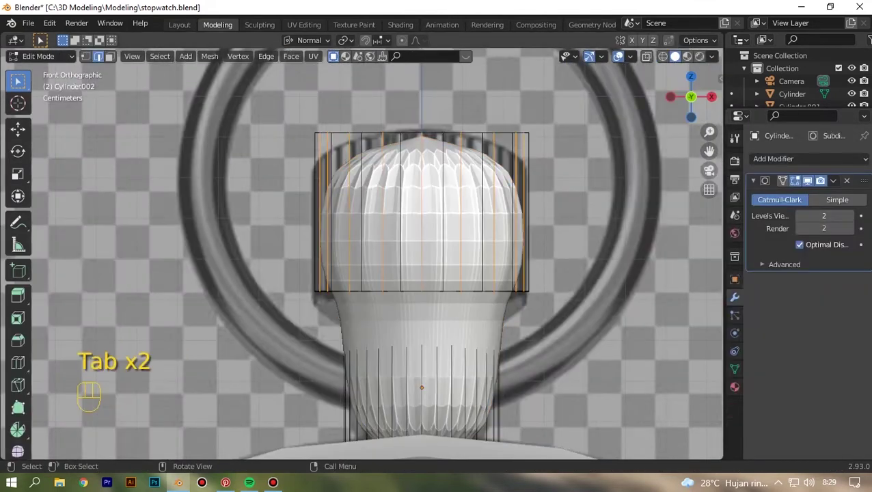
# - Delete the end faces at the top of the crown's knob and at the bottom of its stem
pyautogui.hotkey('alt', 'z')
pyautogui.press('x')
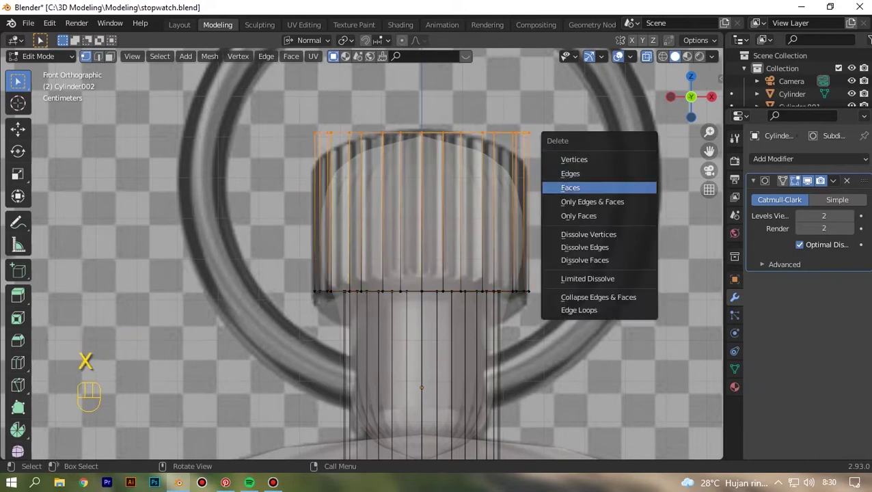
pyautogui.click(577, 187)
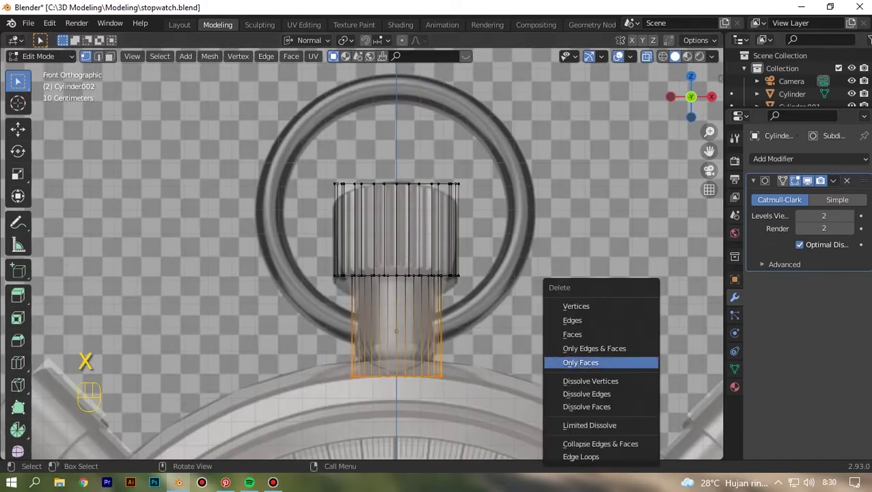
pyautogui.click(601, 332)
pyautogui.scroll(3, 362, 253)
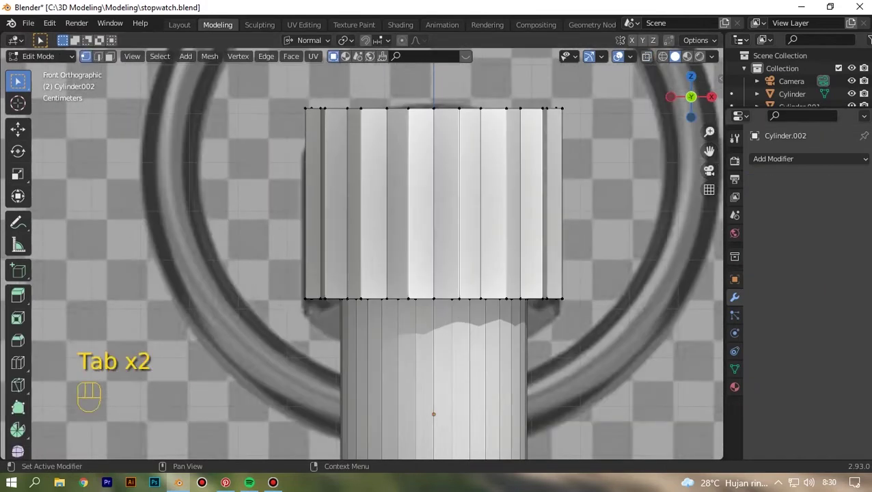
# - Add a Bevel modifier to the crown with an amount of 0.051 m and 7 segments
pyautogui.click(773, 159)
pyautogui.click(578, 156)
pyautogui.moveTo(824, 245); pyautogui.dragTo(813, 229)
pyautogui.scroll(-4, 403, 253)
pyautogui.scroll(2, 403, 253)
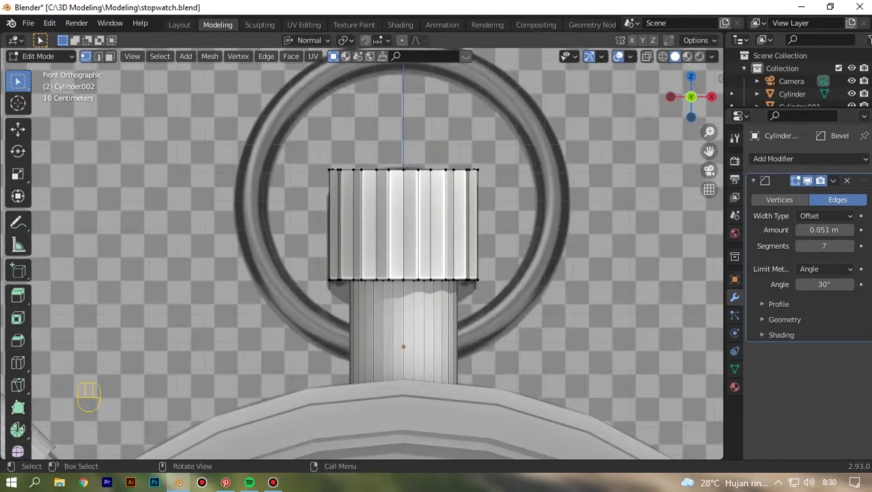
# - Fill the knob's top edge loop with a face and return to Object Mode
pyautogui.press('Tab')
pyautogui.press('Tab')
pyautogui.hotkey('alt', 'z')
pyautogui.keyDown('alt'); pyautogui.click(438, 169); pyautogui.keyUp('alt')
pyautogui.press('Tab')
pyautogui.scroll(-6, 363, 251)
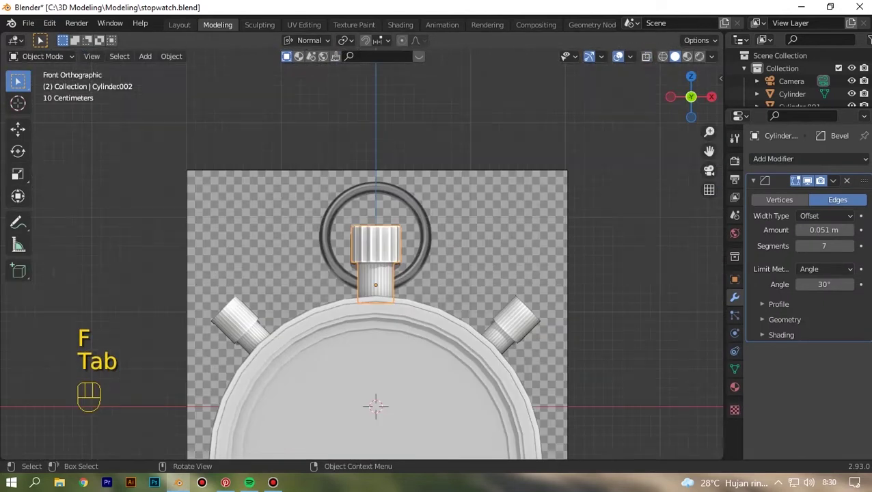
# - Shade the crown and the mirrored side buttons smooth
pyautogui.click(236, 321)
pyautogui.rightClick(438, 181)
pyautogui.click(438, 182)
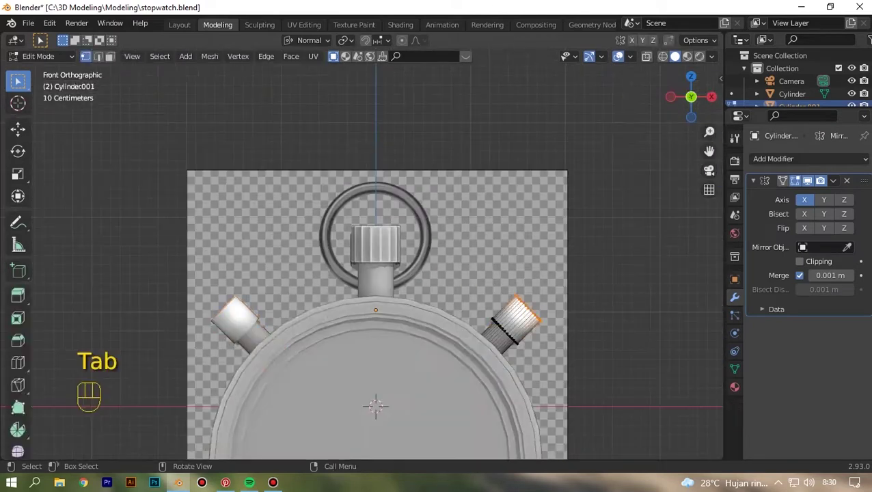
# - Add a Bevel modifier with 7 segments to the mirrored side buttons
pyautogui.click(773, 159)
pyautogui.click(625, 208)
pyautogui.scroll(5, 273, 321)
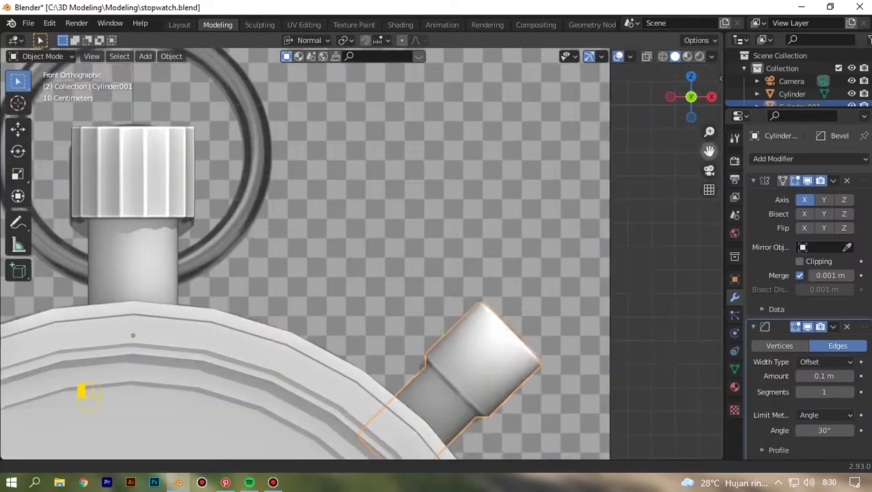
pyautogui.keyDown('shift'); pyautogui.moveTo(382, 287); pyautogui.dragTo(430, 194, button='middle'); pyautogui.keyUp('shift')
pyautogui.moveTo(824, 392); pyautogui.dragTo(849, 393)
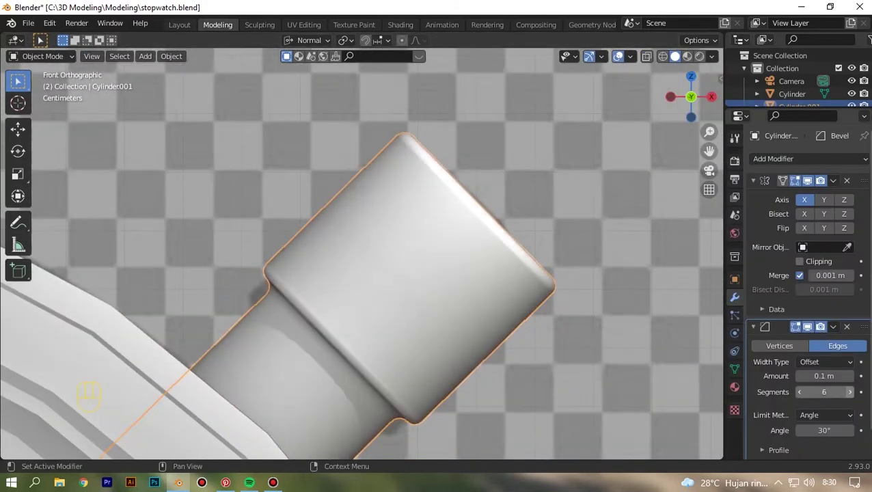
pyautogui.click(561, 273)
# - Select the crown and examine its bevelled ridges and stem from several angles
pyautogui.scroll(-5, 560, 273)
pyautogui.press('KP_7')
pyautogui.press('KP_1')
pyautogui.click(390, 297)
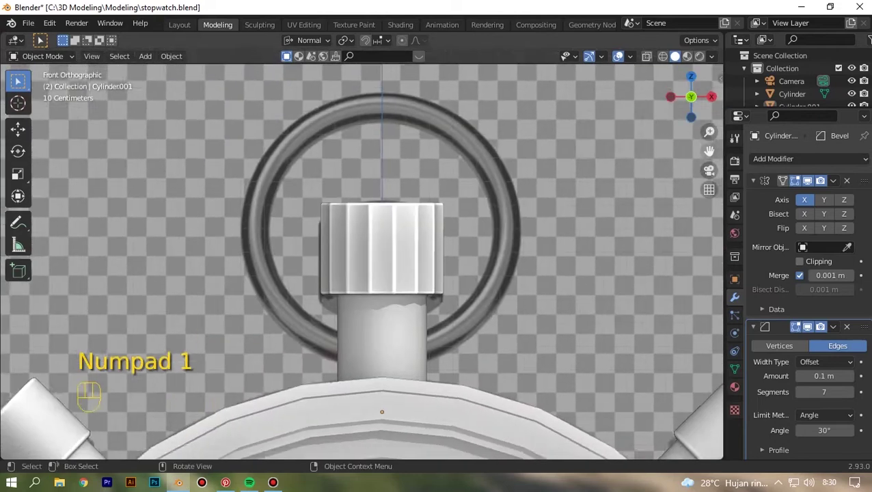
pyautogui.scroll(5, 390, 297)
pyautogui.moveTo(410, 274); pyautogui.dragTo(444, 232, button='middle')
pyautogui.press('KP_1')
pyautogui.scroll(-3, 410, 273)
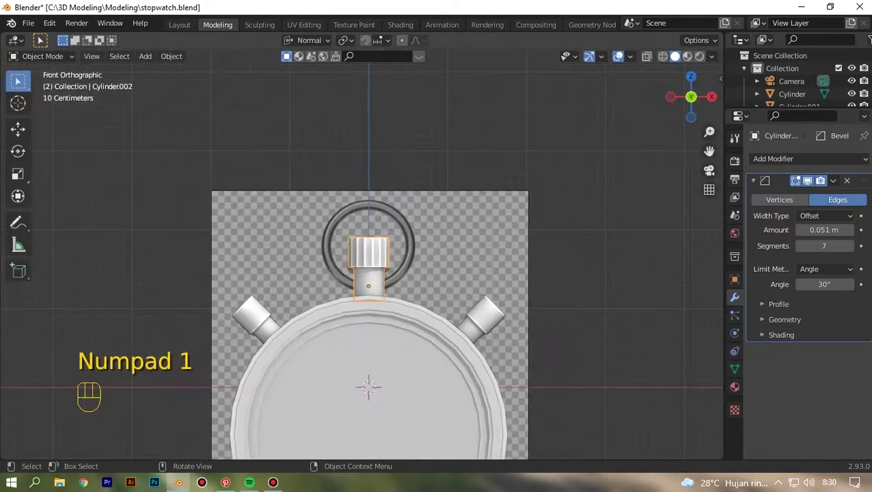
# - Add a mesh circle and rotate it 90° so that it faces the front
pyautogui.scroll(5, 366, 212)
pyautogui.hotkey('shift', 'a')
pyautogui.click(453, 236)
pyautogui.scroll(-5, 453, 236)
pyautogui.press('KP_3')
pyautogui.press('r')
pyautogui.press('KP_9')
pyautogui.press('KP_0')
pyautogui.press('Return')
pyautogui.press('KP_1')
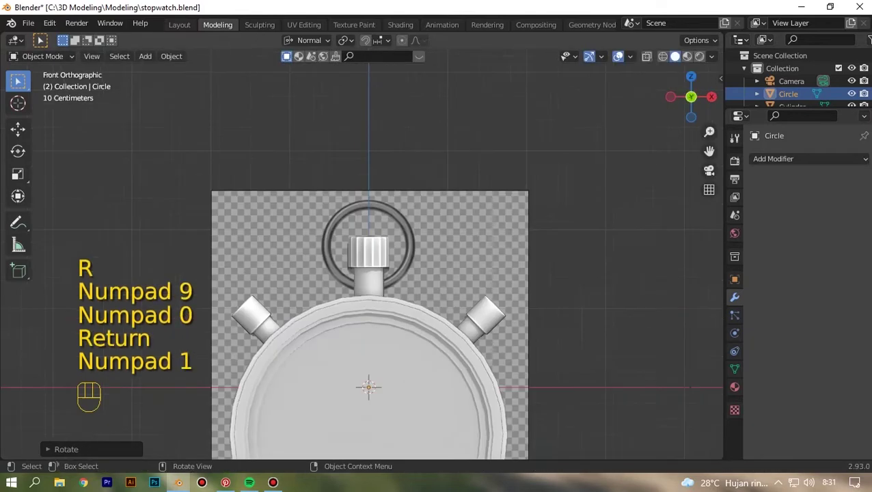
# - Raise the circle along Z and scale it to follow the ring around the crown in the reference image
pyautogui.press('g')
pyautogui.press('z')
pyautogui.click(372, 446)
pyautogui.scroll(3, 371, 446)
pyautogui.hotkey('alt', 'z')
pyautogui.hotkey('alt', 'z')
pyautogui.press('s')
pyautogui.click(530, 348)
pyautogui.press('g')
pyautogui.press('z')
pyautogui.click(564, 356)
pyautogui.press('s')
pyautogui.click(564, 356)
# - Add a Skin modifier and a Subdivision Surface modifier to the circle
pyautogui.click(773, 159)
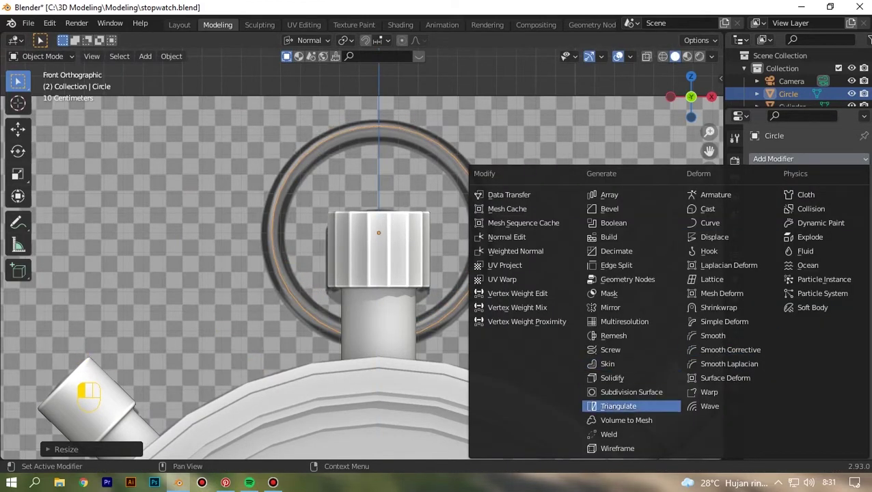
pyautogui.click(608, 363)
pyautogui.click(773, 158)
pyautogui.click(632, 392)
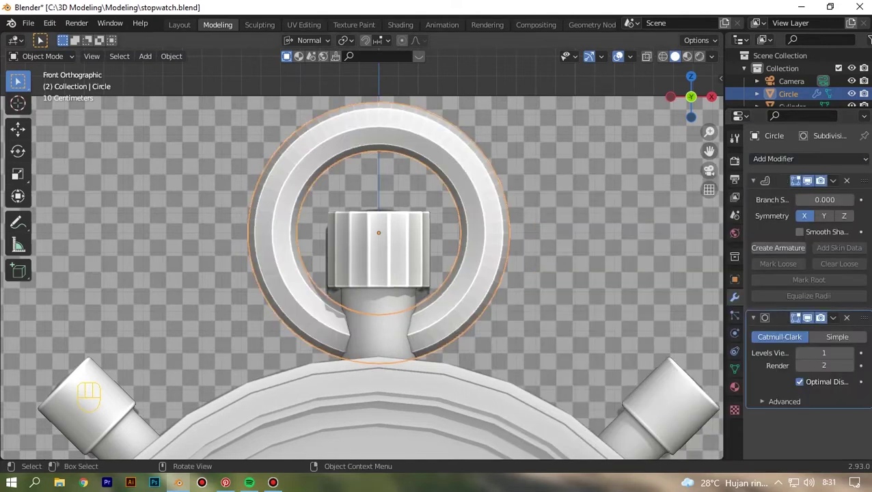
# - Thin the circle's skin to the reference ring's thickness and adjust the whole ring's scale to match the image
pyautogui.press('Tab')
pyautogui.press('a')
pyautogui.hotkey('ctrl', 'a')
pyautogui.hotkey('alt', 'z')
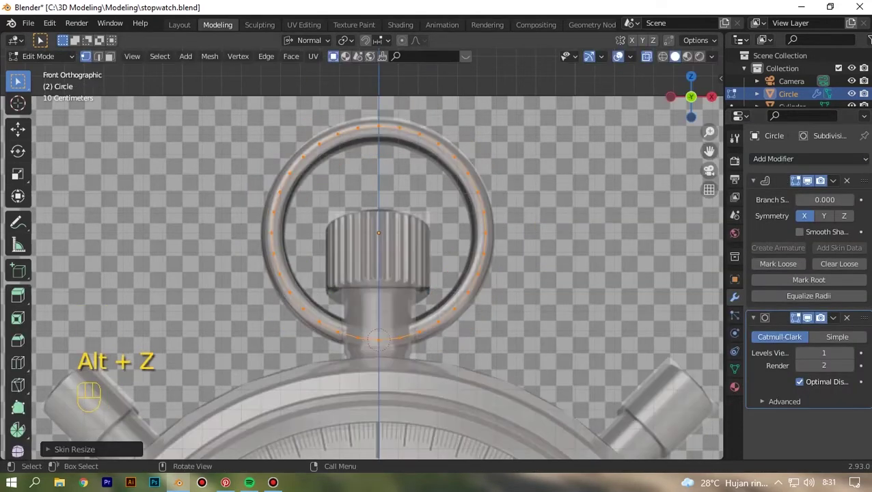
pyautogui.scroll(2, 644, 263)
pyautogui.press('Tab')
pyautogui.press('s')
pyautogui.click(643, 263)
pyautogui.hotkey('alt', 'z')
# - Set the ring's viewport and render subdivision levels to 3 and turn on Smooth Shading in its Skin modifier
pyautogui.click(849, 352)
pyautogui.click(849, 352)
pyautogui.click(850, 353)
pyautogui.hotkey('alt', 'z')
pyautogui.hotkey('alt', 'z')
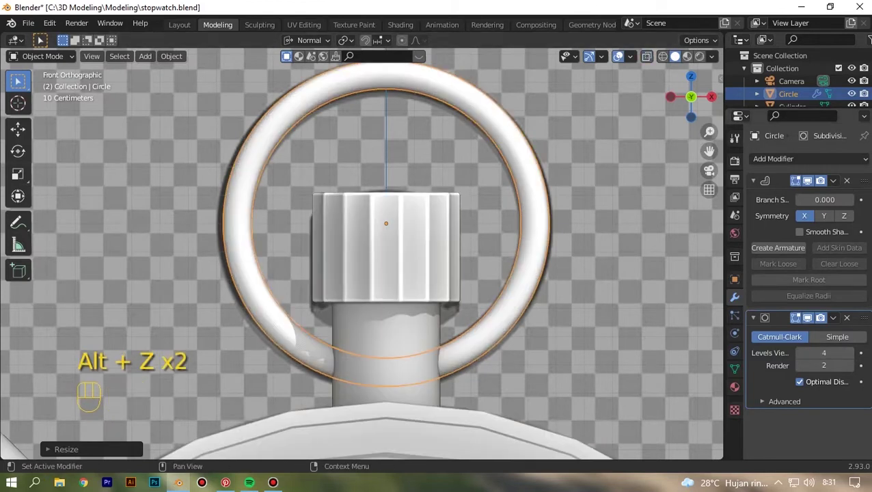
pyautogui.click(799, 232)
pyautogui.scroll(-7, 438, 273)
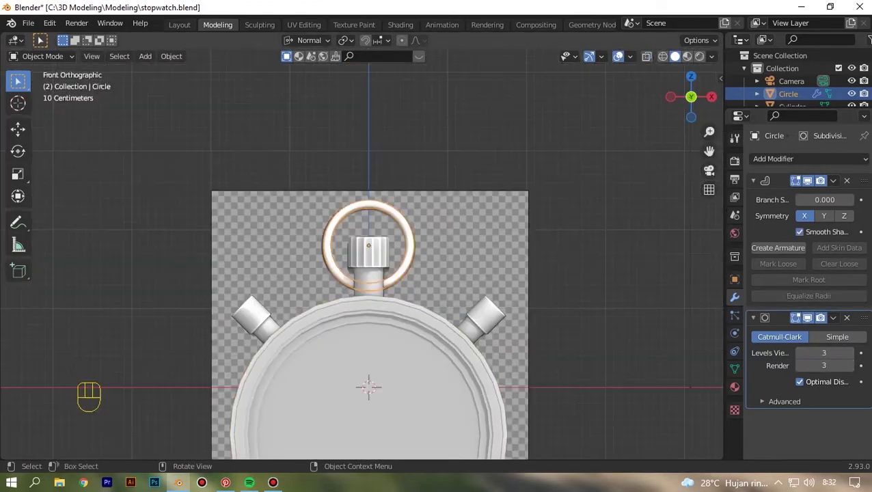
# - Try a Bevel modifier with 5 segments on the watch case
pyautogui.click(372, 382)
pyautogui.scroll(5, 372, 342)
pyautogui.moveTo(438, 273); pyautogui.dragTo(369, 304, button='middle')
pyautogui.keyDown('shift'); pyautogui.moveTo(380, 341); pyautogui.dragTo(424, 123, button='middle'); pyautogui.keyUp('shift')
pyautogui.click(810, 158)
pyautogui.click(593, 210)
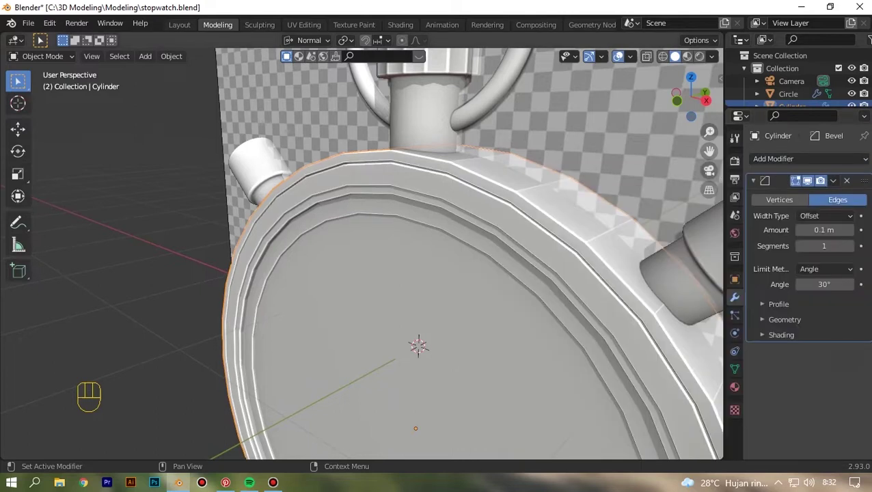
pyautogui.press('KP_1')
pyautogui.scroll(4, 410, 225)
pyautogui.moveTo(437, 260); pyautogui.dragTo(362, 290, button='middle')
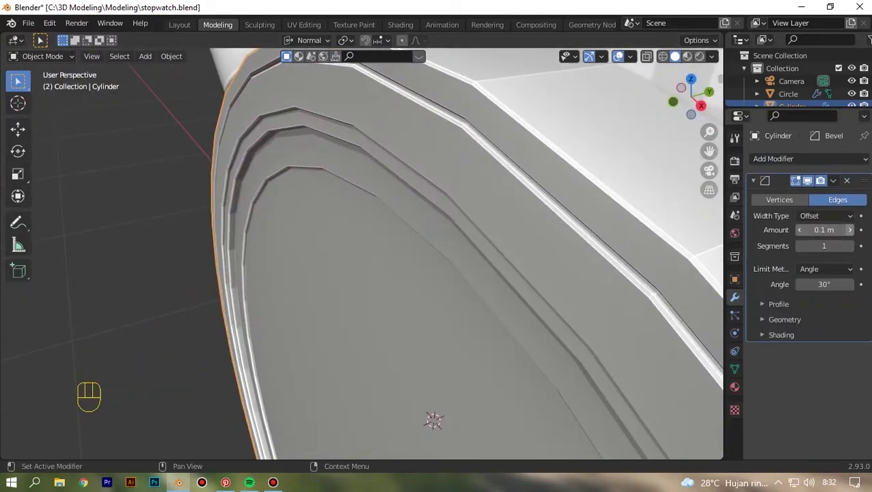
pyautogui.press('KP_1')
pyautogui.scroll(-5, 382, 259)
pyautogui.scroll(4, 383, 260)
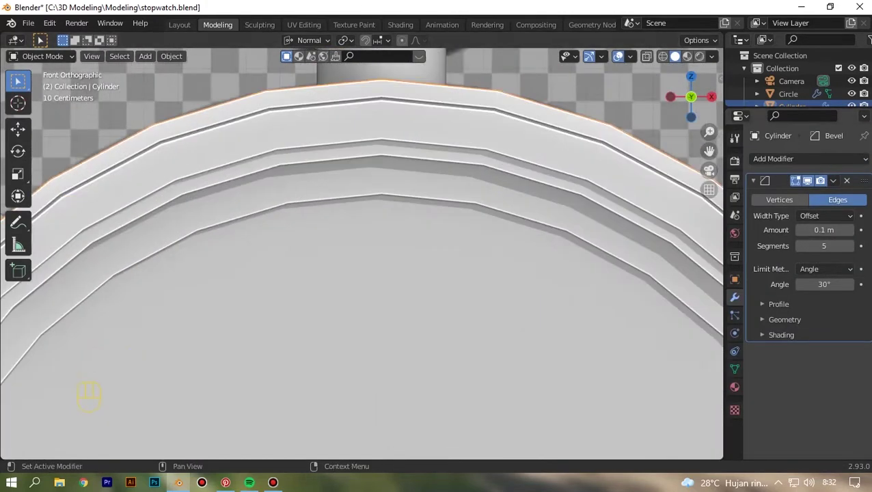
pyautogui.click(847, 180)
# - Bevel the case's inner rim edge loop with several segments to round it, and return to Object Mode
pyautogui.scroll(3, 356, 273)
pyautogui.press('Tab')
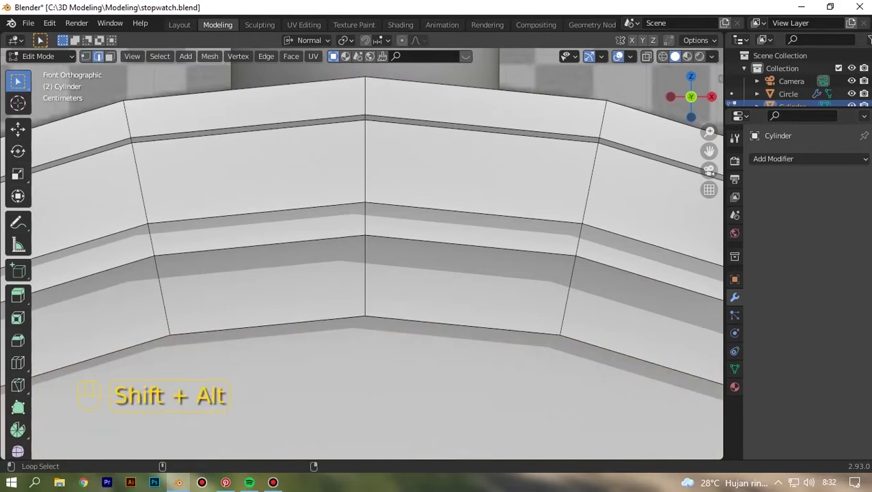
pyautogui.hotkey('ctrl', 'b')
pyautogui.click(454, 457)
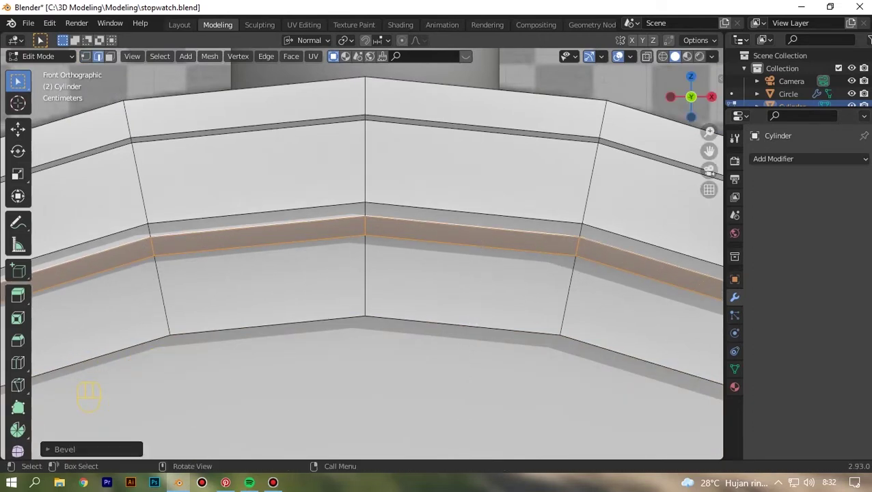
pyautogui.click(66, 449)
pyautogui.moveTo(169, 265); pyautogui.dragTo(198, 264)
pyautogui.press('Tab')
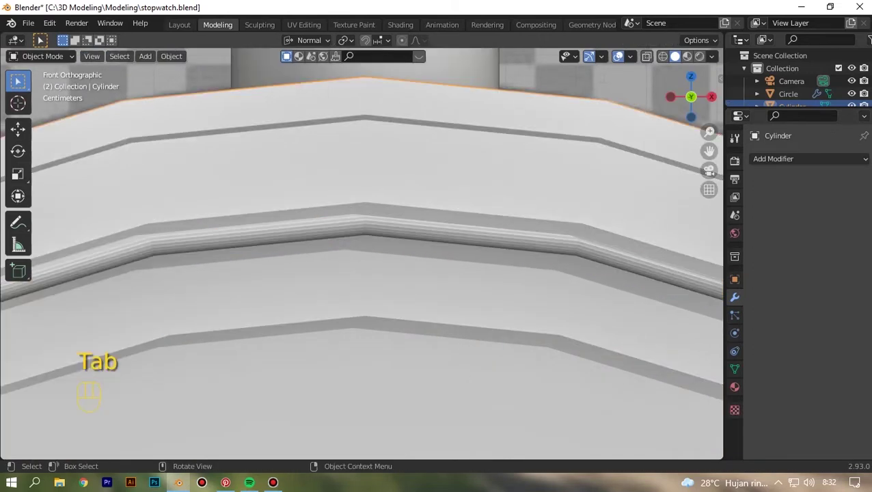
# - Shade the case smooth and turn on Auto Smooth at 30°
pyautogui.rightClick(550, 233)
pyautogui.click(551, 233)
pyautogui.scroll(-6, 551, 233)
pyautogui.click(734, 369)
pyautogui.click(798, 397)
pyautogui.scroll(-6, 550, 233)
pyautogui.click(574, 246)
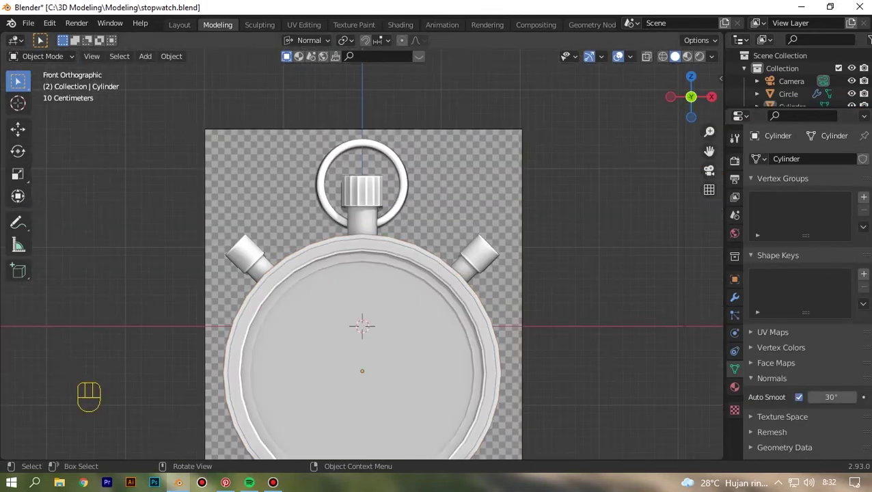
# - Narrowly bevel the two edge loops on either side of the rounded inner rim, including the one bordering the dial
pyautogui.click(496, 198)
pyautogui.scroll(10, 478, 233)
pyautogui.click(472, 232)
pyautogui.press('Tab')
pyautogui.scroll(3, 472, 233)
pyautogui.scroll(-12, 551, 233)
pyautogui.click(551, 233)
pyautogui.scroll(11, 551, 233)
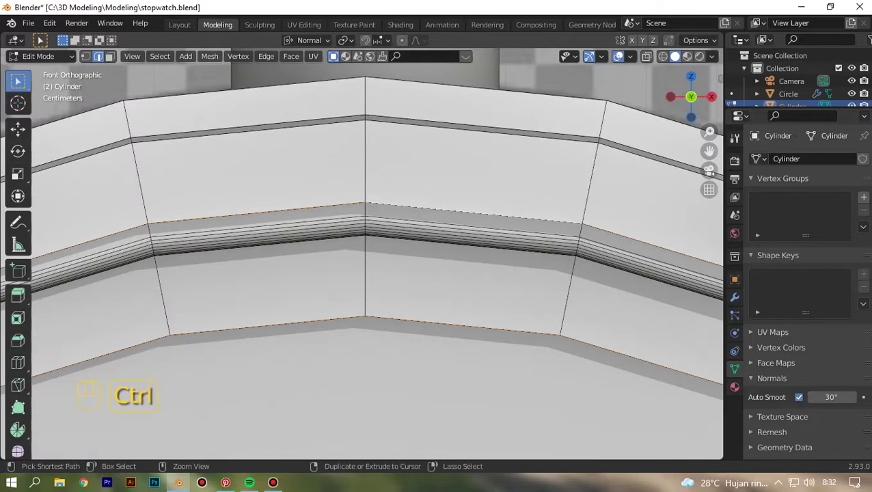
pyautogui.hotkey('ctrl', 'b')
pyautogui.scroll(-12, 550, 233)
# - Bevel the edge loops along the narrow step near the case's outer front edge and return to Object Mode
pyautogui.click(551, 233)
pyautogui.scroll(12, 551, 233)
pyautogui.hotkey('ctrl', 'b')
pyautogui.click(531, 142)
pyautogui.press('Tab')
pyautogui.scroll(-11, 531, 143)
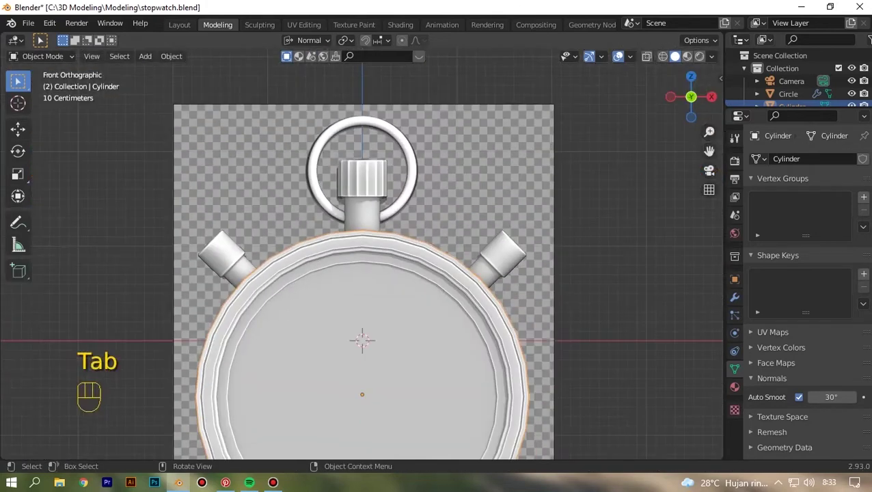
# - Bevel the case's outermost front edge loop by 0.029 m with 5 segments
pyautogui.press('Tab')
pyautogui.scroll(8, 362, 260)
pyautogui.scroll(-8, 363, 260)
pyautogui.scroll(8, 363, 260)
pyautogui.scroll(-4, 362, 260)
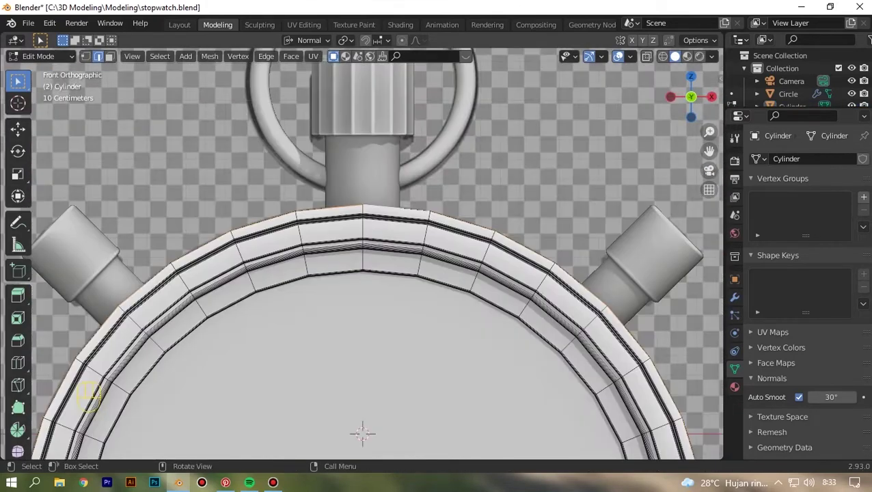
pyautogui.moveTo(362, 260); pyautogui.dragTo(410, 246, button='middle')
pyautogui.hotkey('ctrl', 'b')
pyautogui.click(362, 259)
pyautogui.press('KP_1')
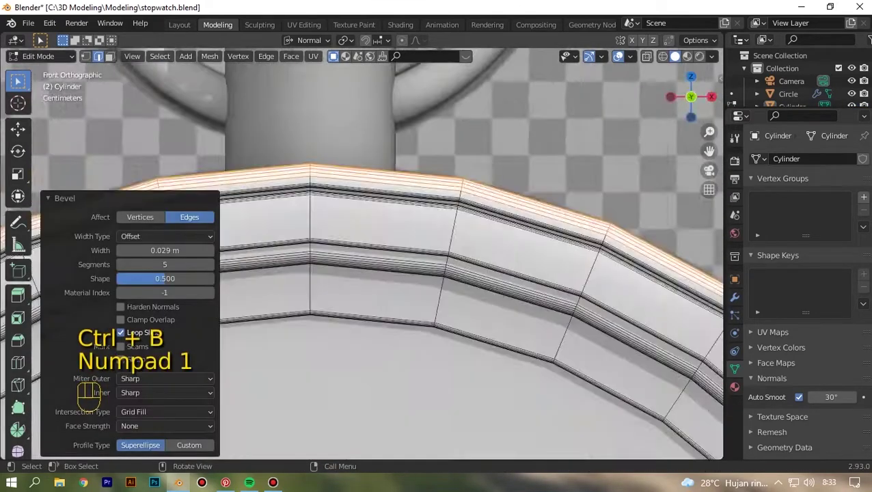
# - Bevel the outer edge loop on the back of the case and return to the front view in Object Mode
pyautogui.press('Tab')
pyautogui.scroll(-8, 363, 260)
pyautogui.moveTo(478, 259); pyautogui.dragTo(307, 260, button='middle')
pyautogui.scroll(6, 362, 260)
pyautogui.press('Tab')
pyautogui.moveTo(410, 259); pyautogui.dragTo(341, 266, button='middle')
pyautogui.click(573, 287)
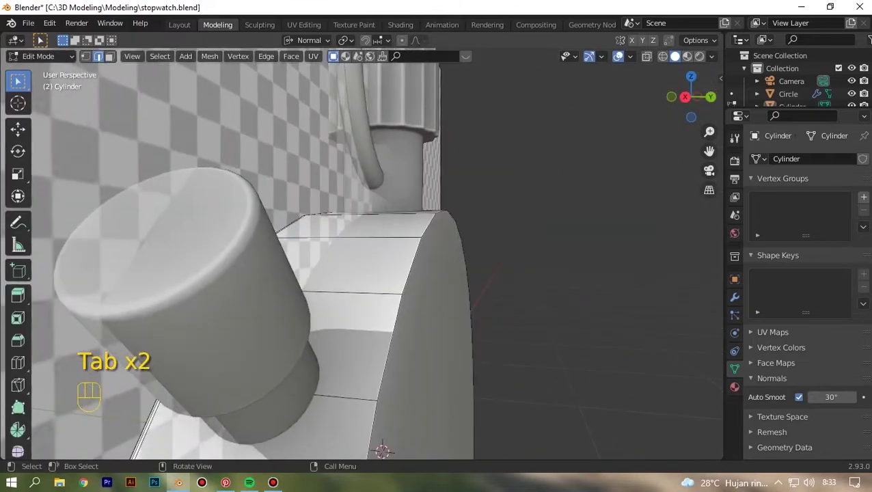
pyautogui.press('KP_1')
pyautogui.scroll(1, 377, 260)
pyautogui.press('KP_3')
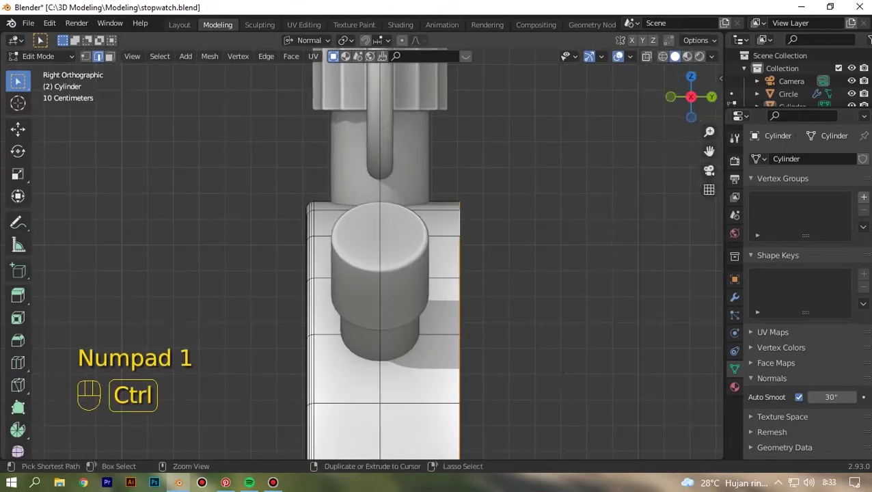
pyautogui.click(654, 159)
pyautogui.press('Tab')
pyautogui.press('KP_1')
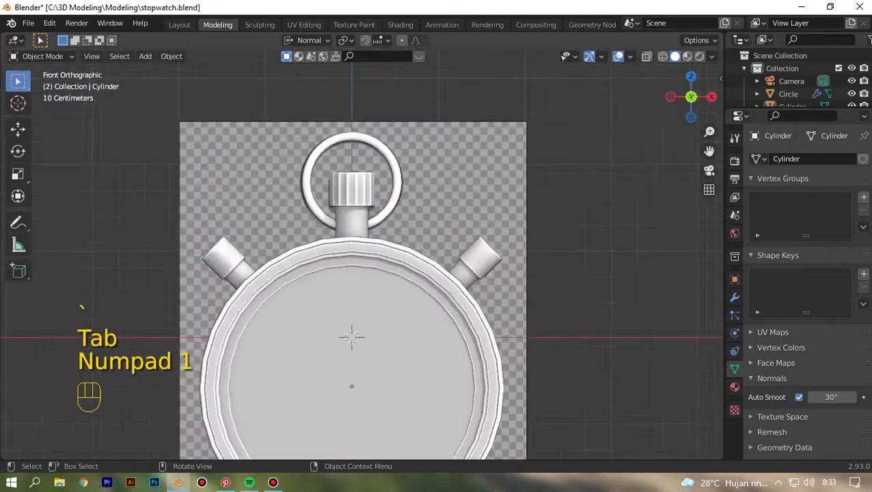
# - Edit the case in X-ray face selection mode with nothing selected, zoomed in on the front rim
pyautogui.scroll(4, 337, 453)
pyautogui.press('Tab')
pyautogui.scroll(4, 337, 410)
pyautogui.hotkey('alt', 'z')
pyautogui.moveTo(336, 410); pyautogui.dragTo(410, 335, button='middle')
pyautogui.press('3')
pyautogui.hotkey('alt', 'a')
pyautogui.scroll(-2, 377, 259)
pyautogui.scroll(3, 377, 260)
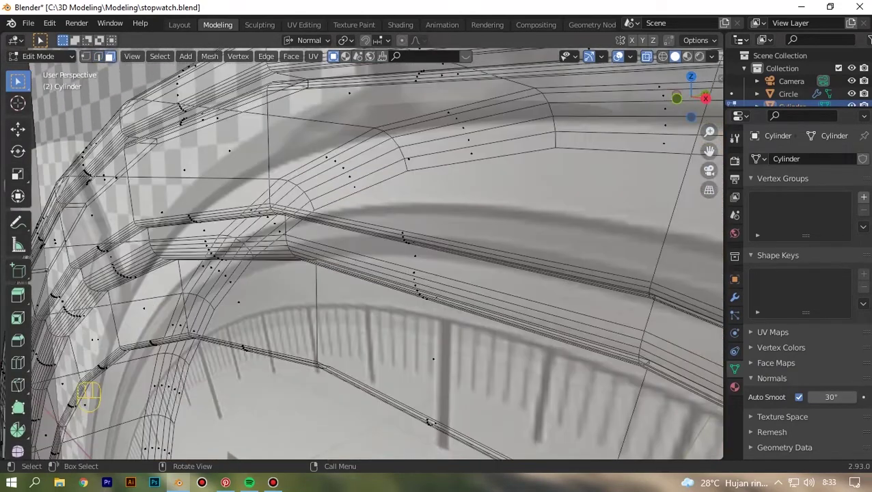
pyautogui.moveTo(410, 260); pyautogui.dragTo(383, 280, button='middle')
pyautogui.keyDown('alt'); pyautogui.keyDown('shift'); pyautogui.click(147, 288); pyautogui.keyUp('shift'); pyautogui.keyUp('alt')
pyautogui.hotkey('ctrl', 'z')
pyautogui.moveTo(147, 288); pyautogui.dragTo(166, 293, button='middle')
pyautogui.keyDown('alt'); pyautogui.keyDown('shift'); pyautogui.click(108, 292); pyautogui.keyUp('shift'); pyautogui.keyUp('alt')
pyautogui.hotkey('ctrl', 'z')
# - Select the narrow face loop near the case's outer front edge, set its mean edge crease, and leave Edit Mode
pyautogui.moveTo(410, 205); pyautogui.dragTo(492, 164, button='middle')
pyautogui.keyDown('alt'); pyautogui.keyDown('shift'); pyautogui.click(471, 174); pyautogui.keyUp('shift'); pyautogui.keyUp('alt')
pyautogui.press('KP_1')
pyautogui.scroll(2, 363, 253)
pyautogui.press('n')
pyautogui.click(715, 79)
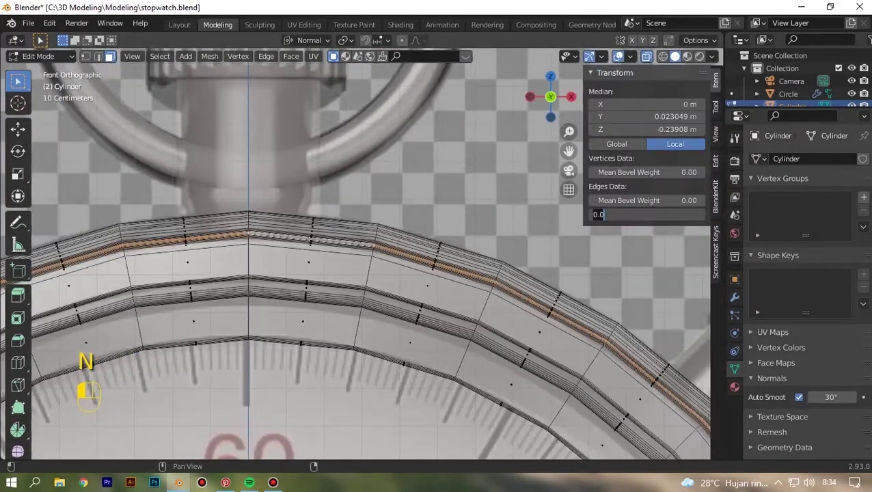
pyautogui.press('n')
pyautogui.press('Tab')
pyautogui.scroll(-5, 333, 280)
pyautogui.scroll(2, 334, 280)
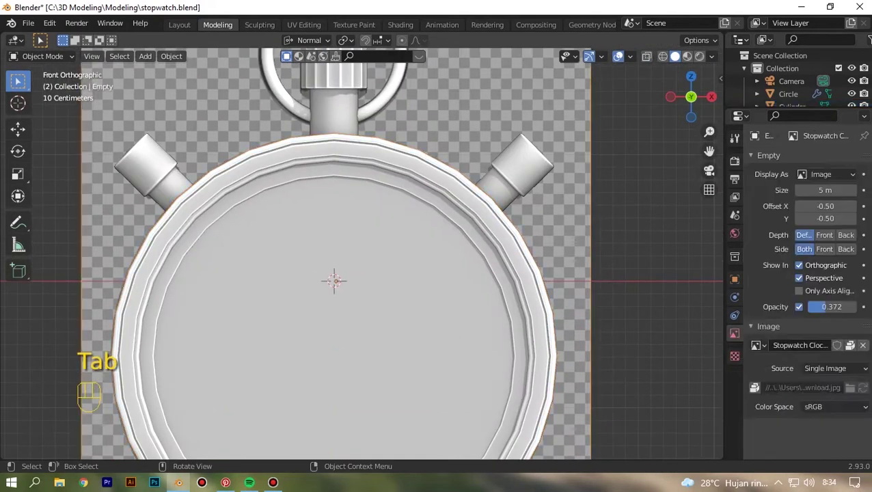
# - Add a Subdivision Surface modifier to the case with 2 viewport levels
pyautogui.click(734, 297)
pyautogui.click(779, 159)
pyautogui.click(629, 392)
pyautogui.scroll(5, 478, 259)
pyautogui.keyDown('shift'); pyautogui.moveTo(479, 260); pyautogui.dragTo(390, 285, button='middle'); pyautogui.keyUp('shift')
pyautogui.click(850, 216)
pyautogui.scroll(-8, 362, 253)
pyautogui.scroll(6, 362, 253)
# - Select the case's round dial face, set its mean edge crease to 1, and return to Object Mode
pyautogui.press('Tab')
pyautogui.scroll(-6, 363, 253)
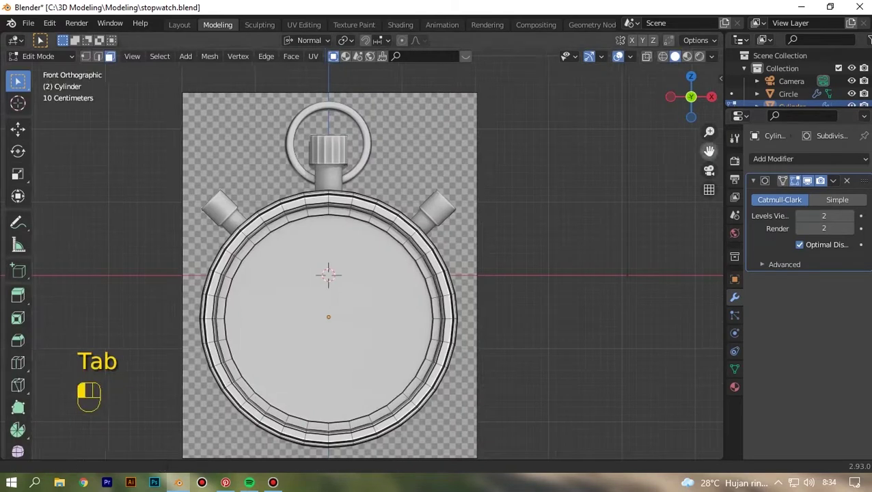
pyautogui.keyDown('shift'); pyautogui.moveTo(362, 253); pyautogui.dragTo(429, 216, button='middle'); pyautogui.keyUp('shift')
pyautogui.scroll(4, 429, 215)
pyautogui.press('n')
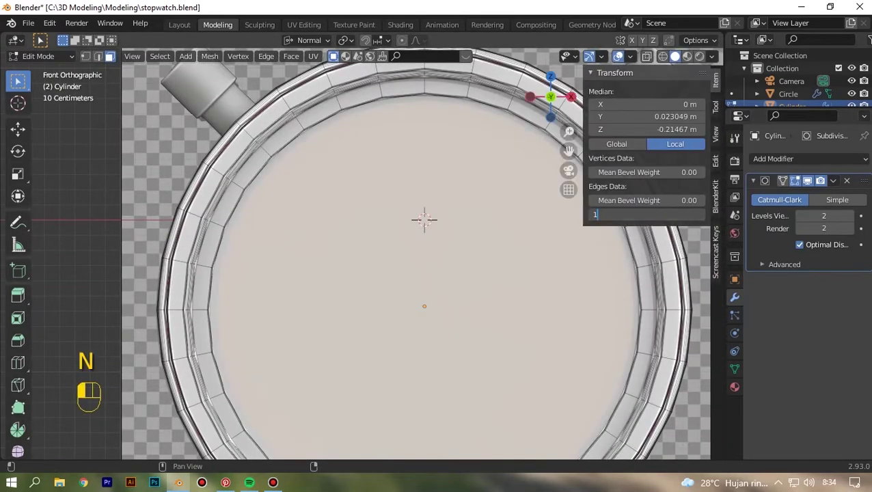
pyautogui.press('n')
pyautogui.press('Tab')
pyautogui.scroll(-5, 387, 253)
pyautogui.scroll(4, 363, 254)
pyautogui.moveTo(363, 254)
pyautogui.mouseDown(button='middle')
pyautogui.moveTo(369, 246)
pyautogui.moveTo(362, 254)
pyautogui.mouseUp(button='middle')
# - Delete the stopwatch reference image from the scene
pyautogui.scroll(-6, 363, 254)
pyautogui.press('KP_1')
pyautogui.click(455, 338)
pyautogui.press('x')
pyautogui.click(455, 339)
# - Select every object in the scene and move the selection into a new collection named 1
pyautogui.press('a')
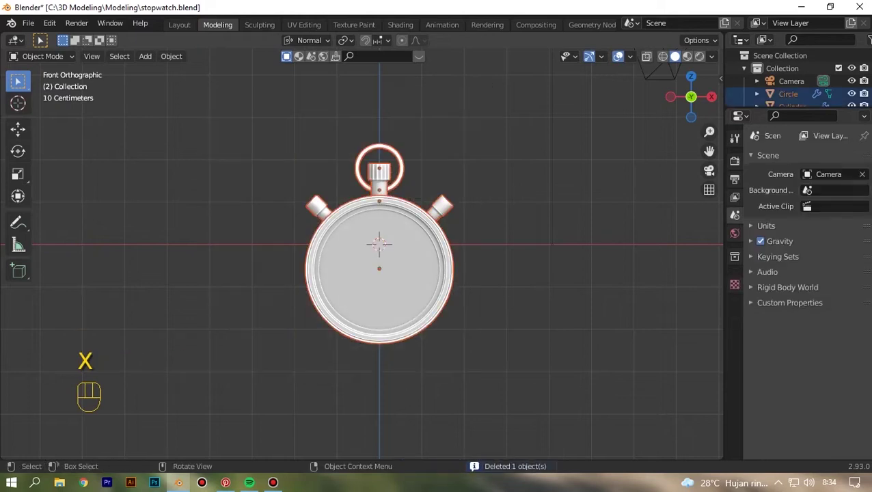
pyautogui.press('m')
pyautogui.click(485, 346)
pyautogui.write('1')
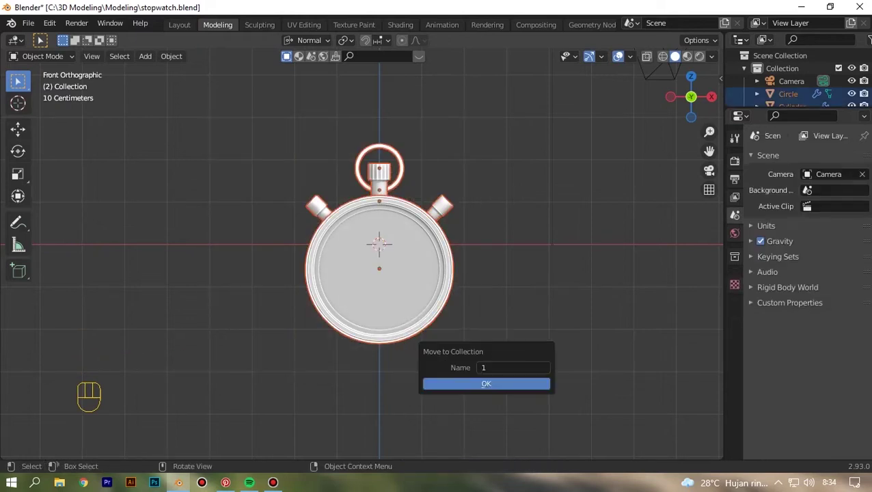
pyautogui.press('Return')
# - Raise the whole stopwatch along the Z axis so it sits above the ground line
pyautogui.press('g')
pyautogui.press('z')
pyautogui.click(486, 272)
# - Add a 32-vertex mesh circle with a 1 m radius at the world origin beneath the stopwatch
pyautogui.scroll(-4, 485, 271)
pyautogui.moveTo(486, 271); pyautogui.dragTo(486, 294, button='middle')
pyautogui.press('KP_7')
pyautogui.hotkey('shift', 'a')
pyautogui.click(529, 212)
pyautogui.press('KP_1')
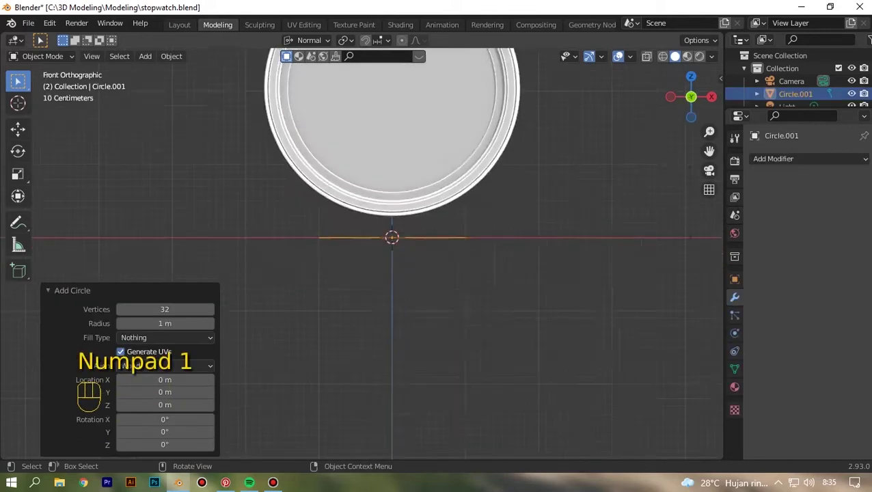
# - Fill the circle and extrude it downward about 0.16 m into a closed disc, then leave Edit Mode
pyautogui.press('Tab')
pyautogui.press('f')
pyautogui.press('e')
pyautogui.press('z')
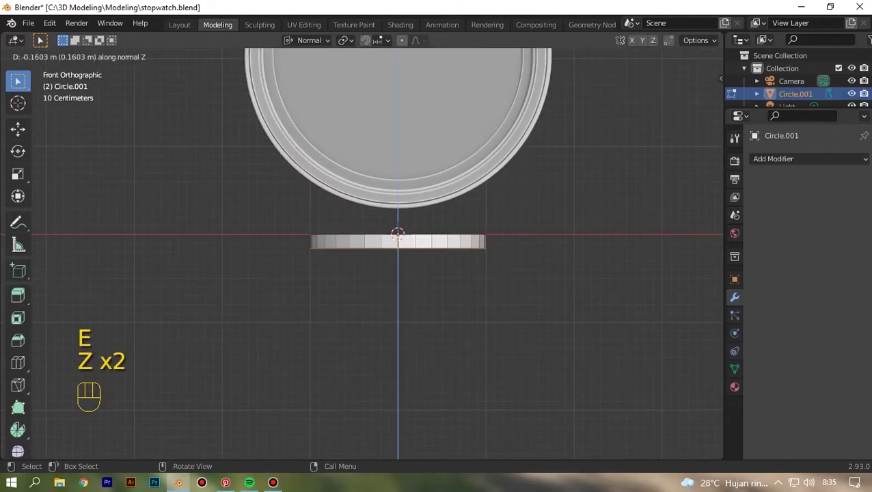
pyautogui.click(542, 253)
pyautogui.press('f')
pyautogui.moveTo(542, 252); pyautogui.dragTo(525, 278, button='middle')
pyautogui.press('Tab')
pyautogui.press('KP_1')
pyautogui.press('Tab')
pyautogui.hotkey('shift', 'd')
pyautogui.rightClick(526, 278)
pyautogui.press('s')
pyautogui.click(620, 278)
pyautogui.moveTo(691, 97); pyautogui.dragTo(678, 113)
pyautogui.press('KP_1')
pyautogui.press('x')
pyautogui.click(557, 207)
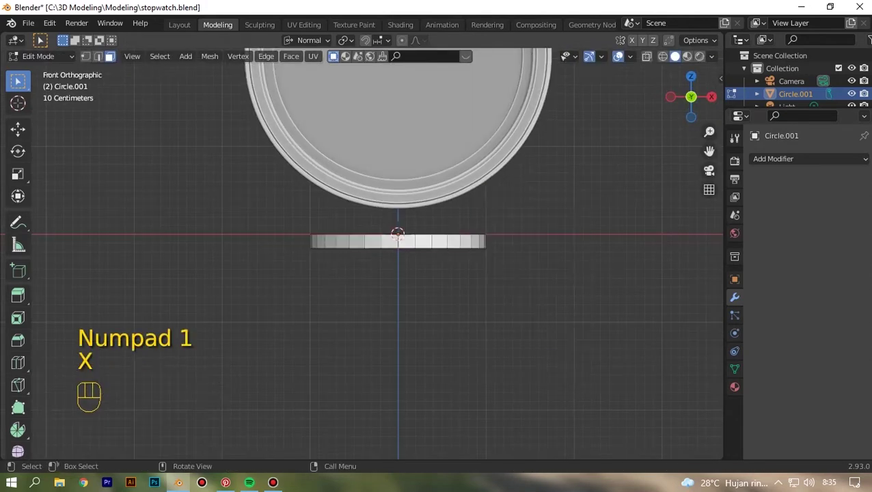
# - Duplicate the disc, place the copy directly beneath it, and scale the copy by about 1.23
pyautogui.press('l')
pyautogui.scroll(4, 378, 253)
pyautogui.hotkey('shift', 'd')
pyautogui.press('g')
pyautogui.press('z')
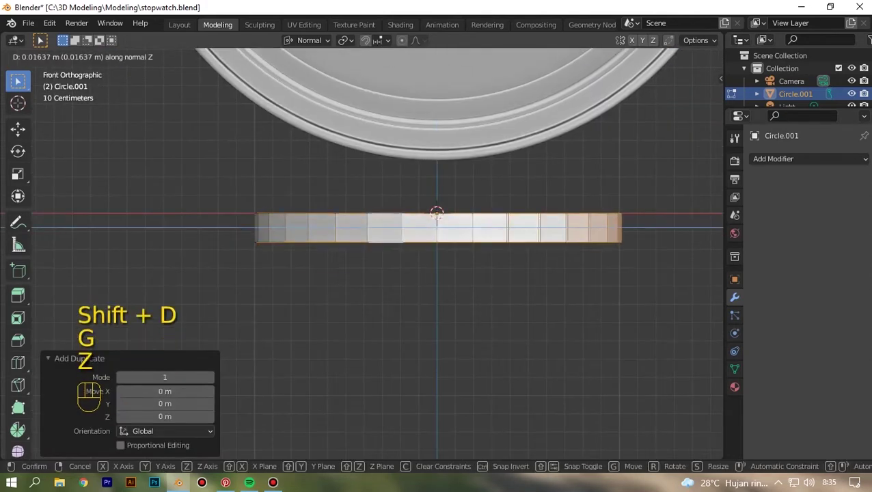
pyautogui.press('z')
pyautogui.click(478, 279)
pyautogui.scroll(-1, 478, 280)
pyautogui.press('s')
pyautogui.click(491, 285)
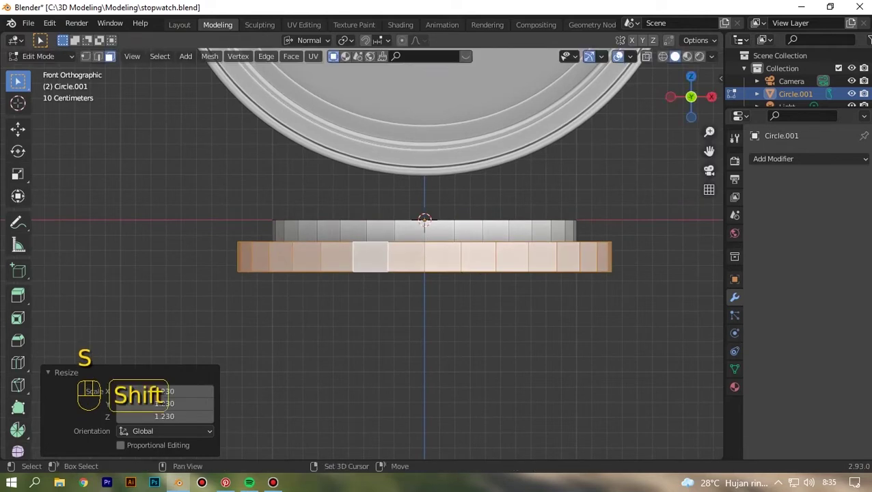
# - Duplicate the second disc about 0.2 m lower, enlarge the copy into the widest bottom tier, and leave Edit Mode
pyautogui.hotkey('shift', 'd')
pyautogui.rightClick(490, 285)
pyautogui.press('g')
pyautogui.press('z')
pyautogui.press('z')
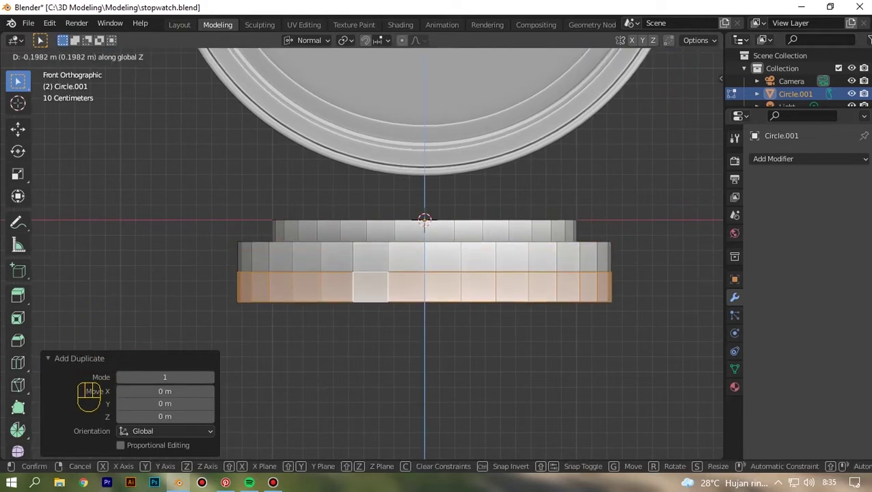
pyautogui.click(496, 315)
pyautogui.press('s')
pyautogui.click(526, 326)
pyautogui.press('Tab')
pyautogui.press('KP_1')
pyautogui.press('KP_7')
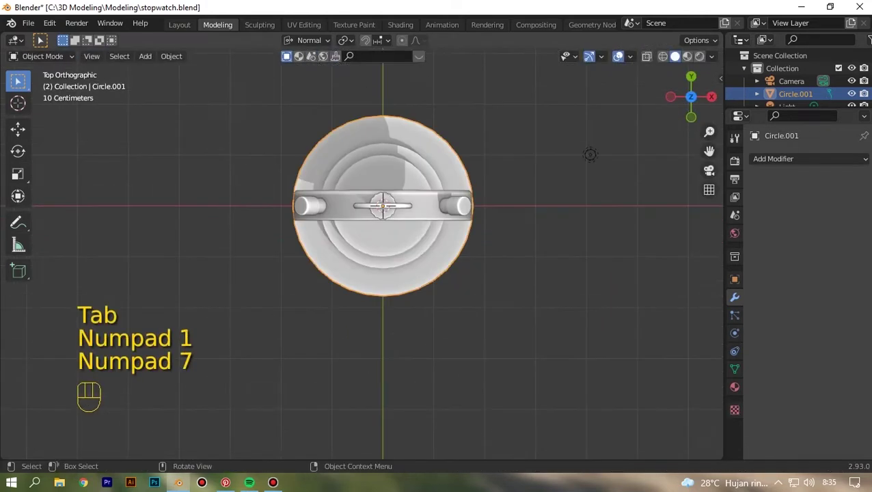
# - Widen the base's middle disc by selecting its side face loop and scaling it outward, and return to Object Mode
pyautogui.scroll(3, 377, 259)
pyautogui.moveTo(551, 267); pyautogui.dragTo(557, 277)
pyautogui.press('Tab')
pyautogui.moveTo(557, 277); pyautogui.dragTo(522, 145, button='middle')
pyautogui.click(527, 147)
pyautogui.moveTo(437, 273); pyautogui.dragTo(478, 275, button='middle')
pyautogui.scroll(4, 455, 280)
pyautogui.keyDown('alt'); pyautogui.click(454, 282); pyautogui.keyUp('alt')
pyautogui.press('KP_7')
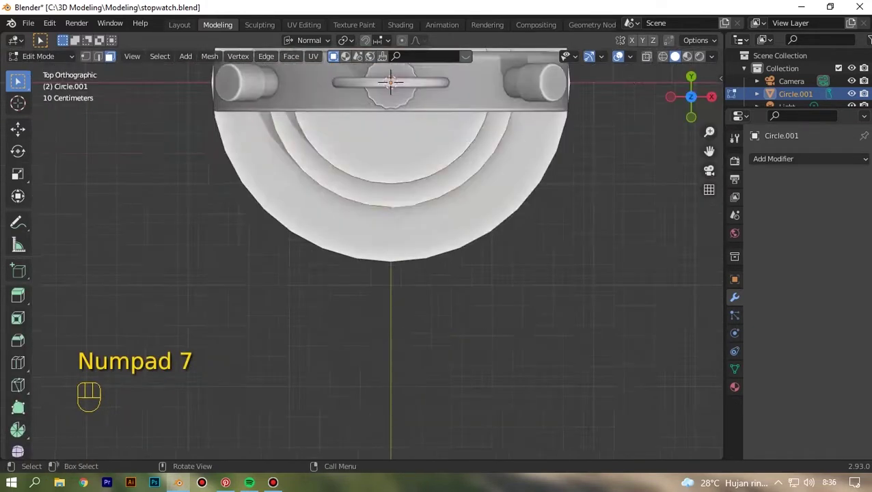
pyautogui.scroll(-3, 619, 167)
pyautogui.press('s')
pyautogui.click(668, 213)
pyautogui.press('KP_1')
pyautogui.press('Tab')
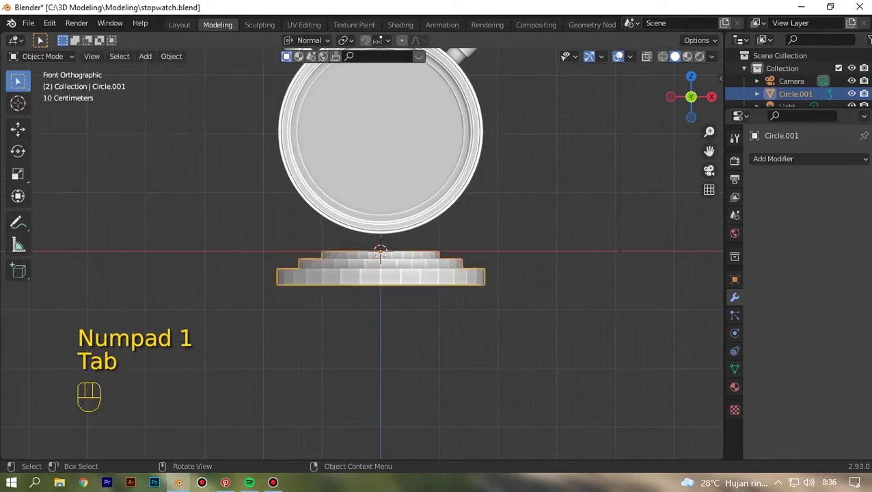
# - Save the stopwatch.blend file
pyautogui.moveTo(691, 96); pyautogui.dragTo(687, 112)
pyautogui.press('KP_1')
pyautogui.hotkey('ctrl', 's')
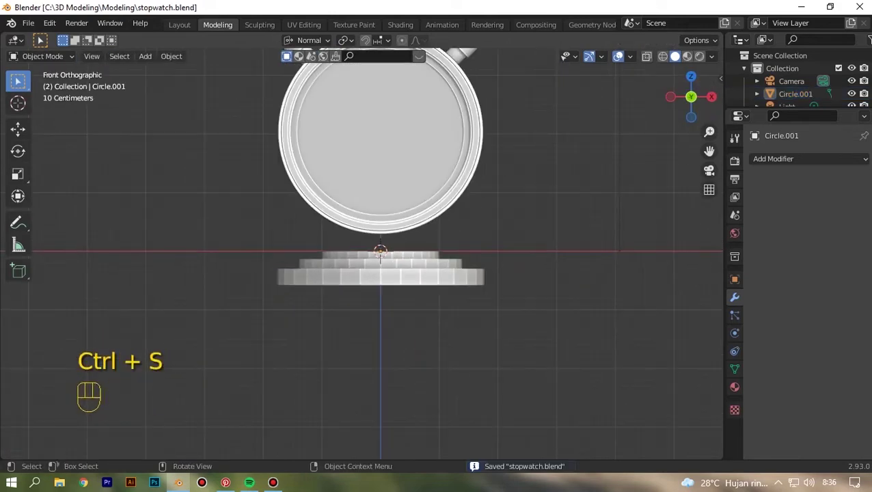
# - Add a Bevel modifier to the three-tier base with an amount of 0.028 m
pyautogui.moveTo(478, 274); pyautogui.dragTo(479, 294, button='middle')
pyautogui.click(447, 279)
pyautogui.scroll(5, 447, 279)
pyautogui.click(807, 159)
pyautogui.click(612, 209)
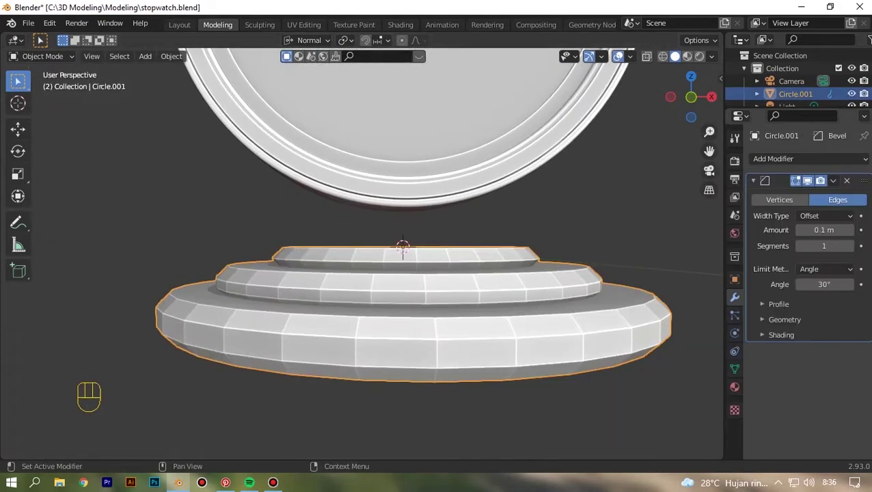
pyautogui.keyDown('shift'); pyautogui.moveTo(824, 230); pyautogui.dragTo(806, 230); pyautogui.keyUp('shift')
# - Select the base's two upper discs in Edit Mode and nudge them up about 0.045 m
pyautogui.press('Tab')
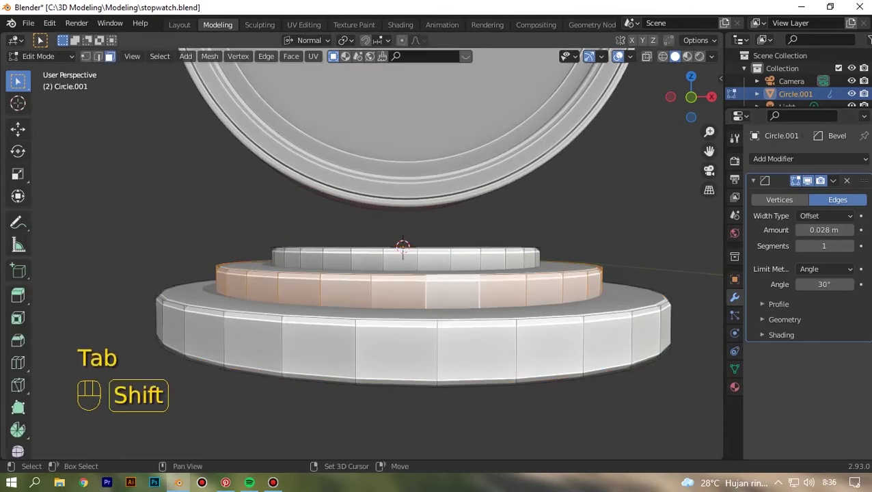
pyautogui.press('l')
pyautogui.press('l')
pyautogui.press('g')
pyautogui.press('Up')
pyautogui.press('Up')
pyautogui.press('Up')
pyautogui.press('Up')
pyautogui.press('Up')
pyautogui.press('Up')
pyautogui.press('Up')
pyautogui.press('Up')
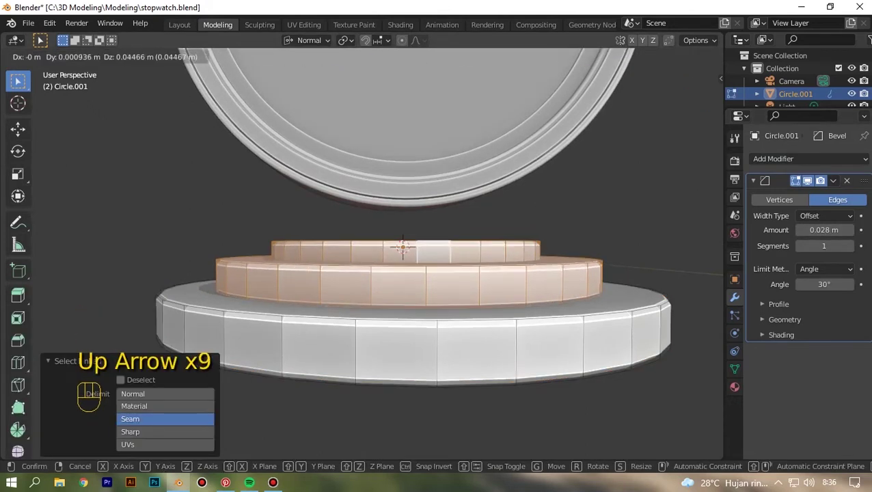
pyautogui.click(434, 251)
# - Select only the topmost disc, nudge it slightly higher along global Z, and leave Edit Mode
pyautogui.click(434, 251)
pyautogui.press('l')
pyautogui.press('g')
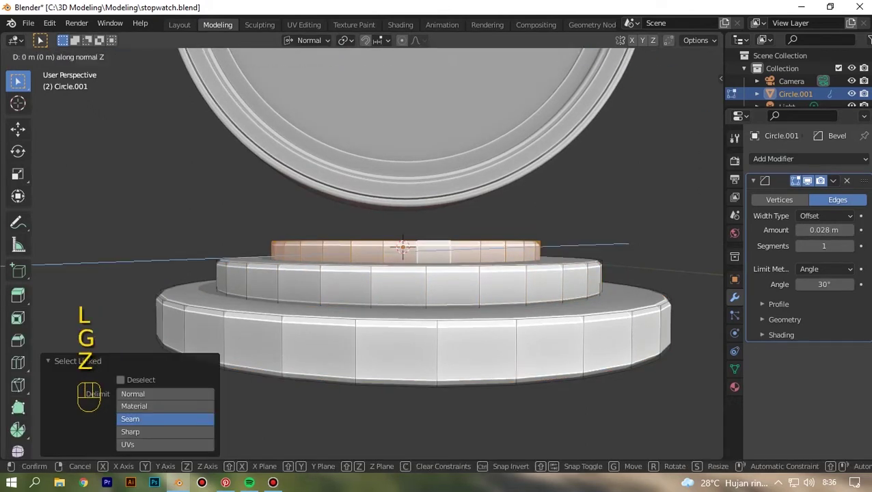
pyautogui.press('z')
pyautogui.press('Up')
pyautogui.press('z')
pyautogui.press('Up')
pyautogui.press('Up')
pyautogui.press('Up')
pyautogui.press('Tab')
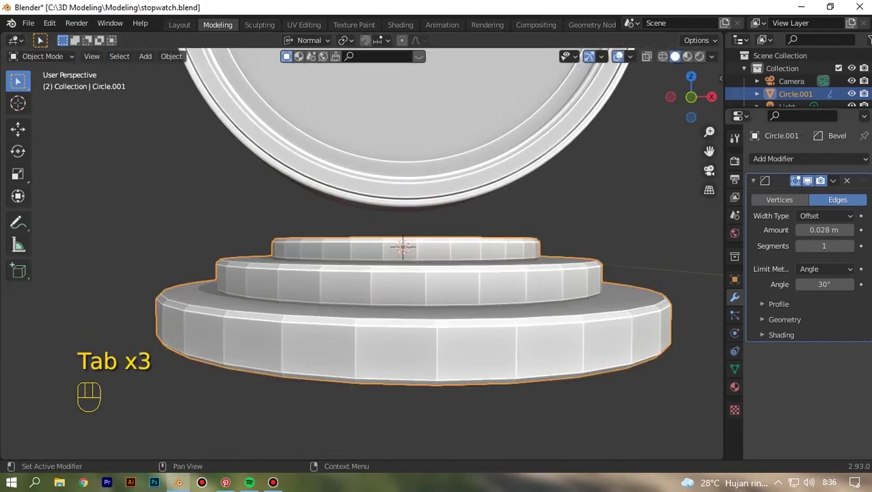
# - Add a Subdivision Surface modifier to the three-tier base
pyautogui.click(773, 159)
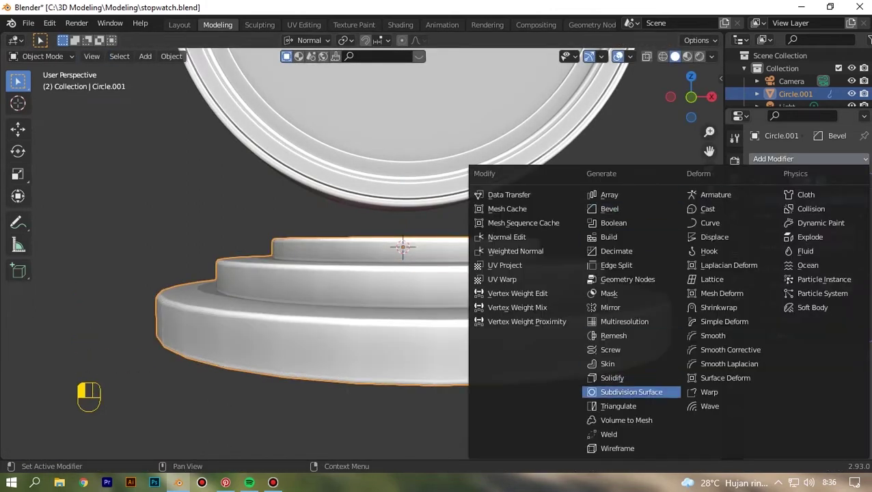
pyautogui.click(631, 393)
pyautogui.scroll(-5, 602, 369)
pyautogui.click(560, 328)
pyautogui.moveTo(560, 328); pyautogui.dragTo(529, 360, button='middle')
pyautogui.scroll(-1, 528, 361)
pyautogui.press('KP_1')
pyautogui.scroll(-4, 370, 253)
# - Scale up the three-tier base uniformly so it extends wider than the stopwatch, and select the stopwatch case
pyautogui.click(399, 264)
pyautogui.press('s')
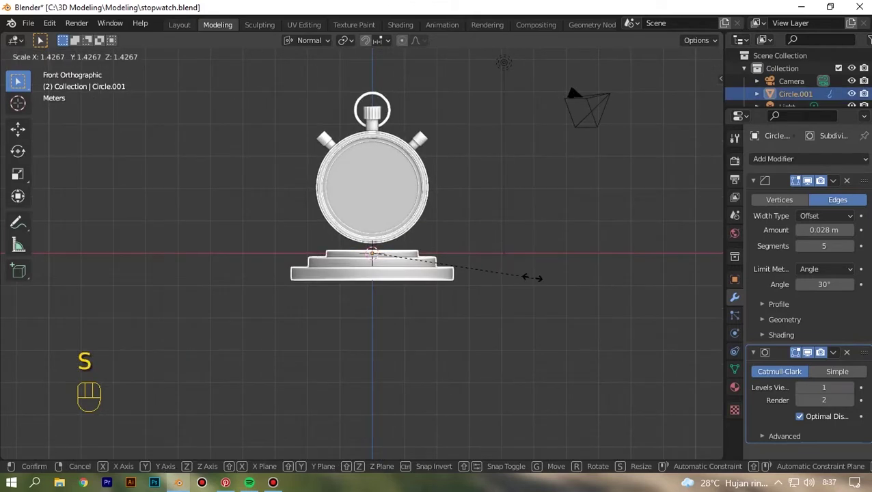
pyautogui.click(522, 274)
pyautogui.moveTo(691, 97); pyautogui.dragTo(735, 369)
pyautogui.click(561, 273)
pyautogui.press('KP_1')
pyautogui.scroll(7, 519, 259)
pyautogui.click(547, 266)
pyautogui.scroll(-2, 800, 97)
pyautogui.scroll(-4, 451, 166)
pyautogui.hotkey('shift', 'a')
# - Enlarge the outliner and split the 3D viewport vertically, leaving a narrow area beside the main view
pyautogui.moveTo(798, 108); pyautogui.dragTo(798, 163)
pyautogui.click(164, 49)
pyautogui.click(204, 205)
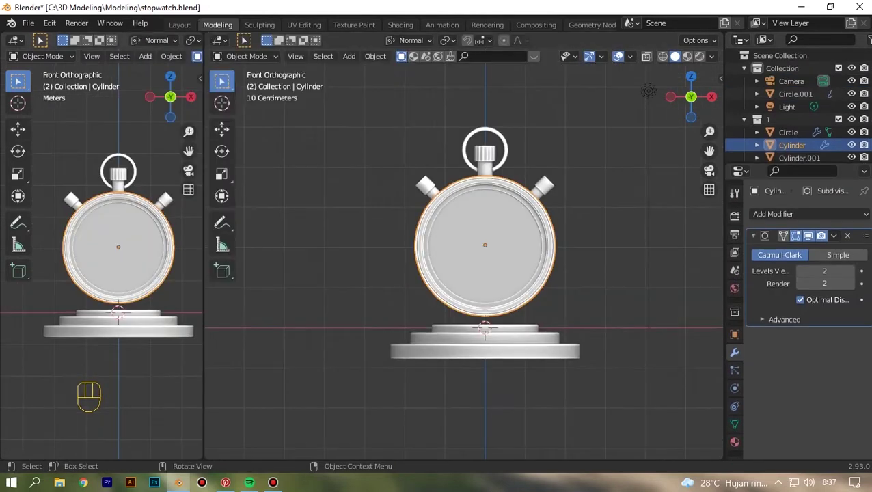
# - Split the narrow viewport horizontally into an upper and a lower area
pyautogui.rightClick(203, 183)
pyautogui.click(198, 198)
pyautogui.click(164, 280)
# - Turn the small upper area into an Image Editor showing the Stopwatch Clock PNG reference, and widen it
pyautogui.click(15, 289)
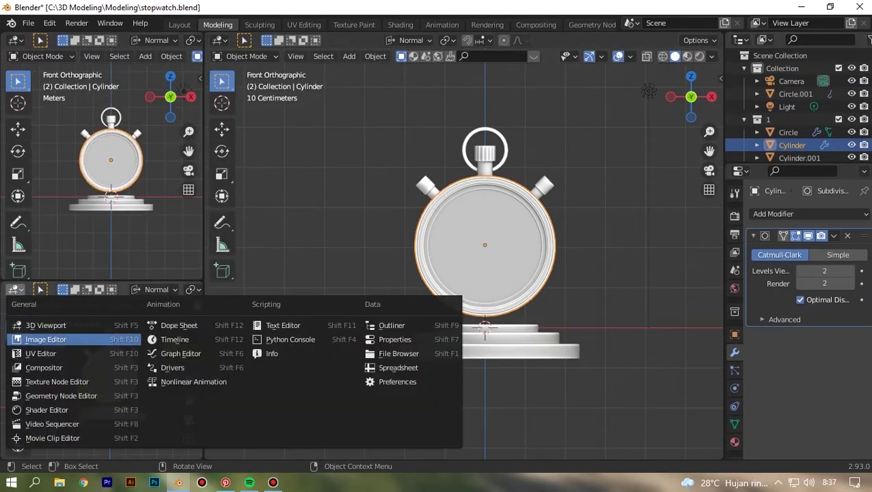
pyautogui.click(15, 40)
pyautogui.click(45, 90)
pyautogui.click(150, 40)
pyautogui.click(227, 72)
pyautogui.scroll(-3, 101, 164)
pyautogui.scroll(1, 101, 164)
pyautogui.moveTo(204, 177); pyautogui.dragTo(252, 177)
# - Examine the numerals, sub-dials and hands on the stopwatch reference image
pyautogui.scroll(-1, 126, 164)
pyautogui.scroll(2, 478, 226)
pyautogui.scroll(4, 488, 253)
pyautogui.scroll(-4, 488, 252)
pyautogui.keyDown('shift'); pyautogui.moveTo(498, 242); pyautogui.dragTo(494, 262, button='middle'); pyautogui.keyUp('shift')
pyautogui.hotkey('shift', 'a')
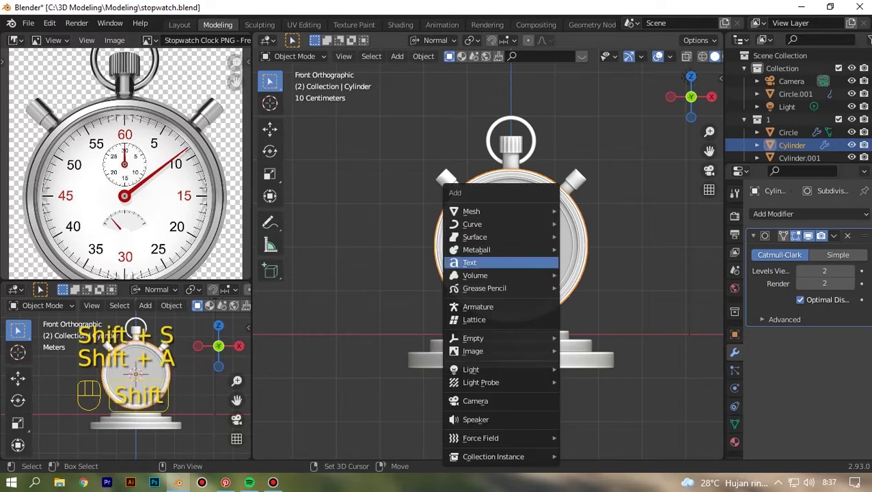
pyautogui.scroll(4, 126, 164)
pyautogui.scroll(-4, 126, 163)
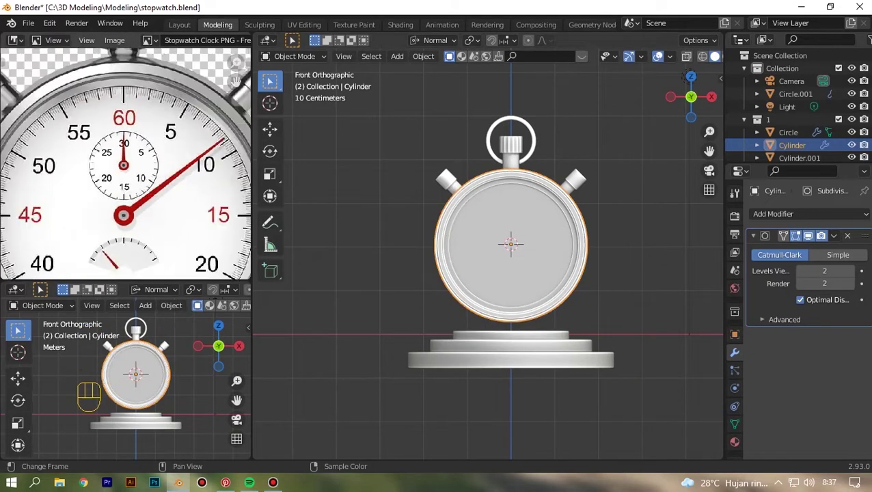
pyautogui.scroll(-2, 126, 163)
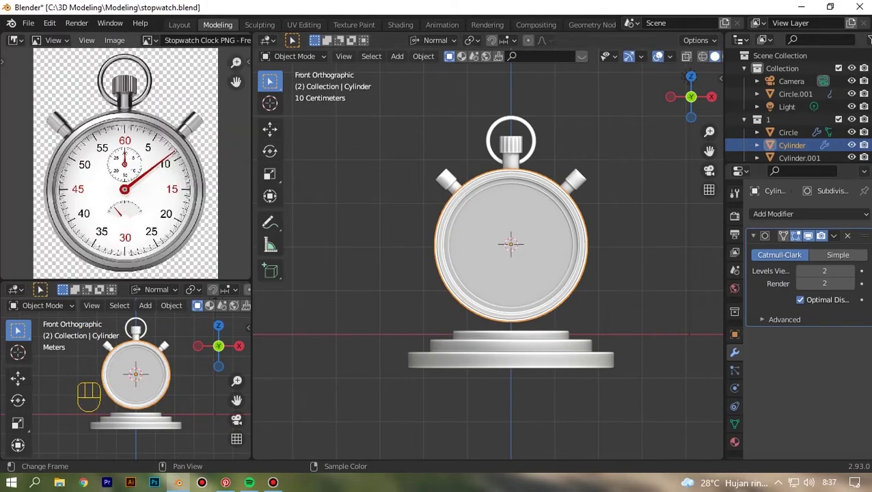
pyautogui.scroll(1, 125, 164)
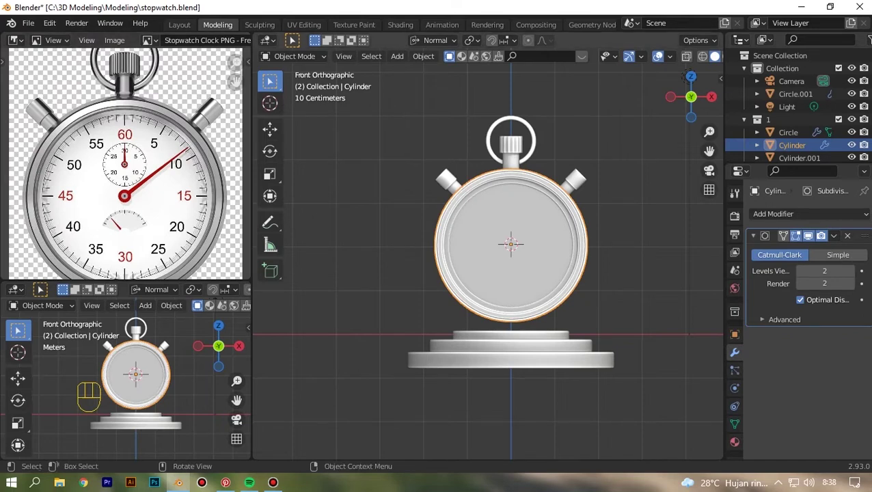
# - Add a Plain Axes empty at the centre of the stopwatch dial
pyautogui.scroll(2, 510, 244)
pyautogui.hotkey('shift', 'a')
pyautogui.moveTo(519, 266)
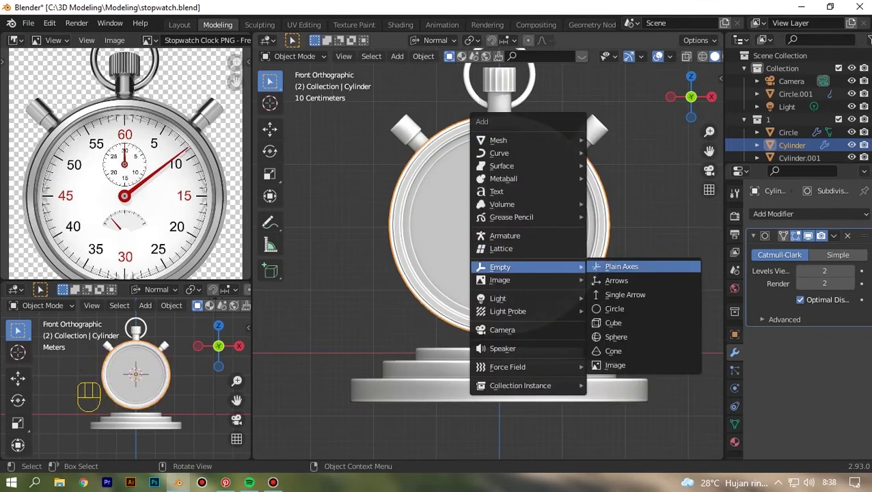
pyautogui.click(618, 266)
pyautogui.scroll(-3, 686, 102)
pyautogui.press('KP_1')
pyautogui.scroll(1, 714, 130)
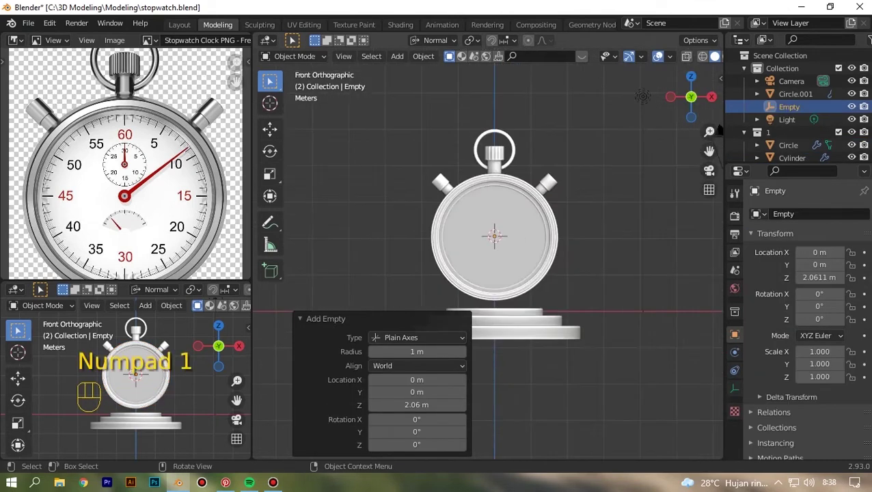
# - Add a cube mesh at the dial centre, scale it down and raise it along Z into the dial's upper part
pyautogui.hotkey('shift', 'a')
pyautogui.moveTo(522, 49)
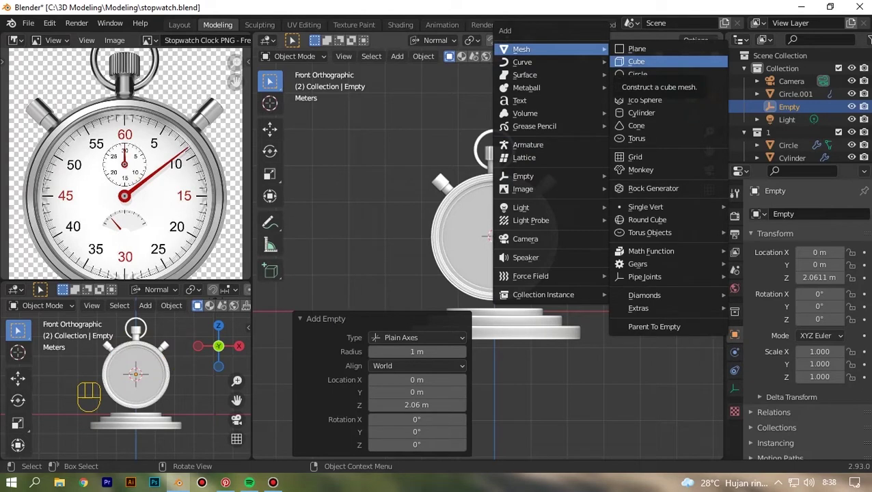
pyautogui.click(636, 61)
pyautogui.press('s')
pyautogui.click(545, 220)
pyautogui.press('g')
pyautogui.press('z')
pyautogui.press('Return')
# - Shrink the cube's mesh in Edit Mode, first by a factor of about 0.479 and again to a tick-width square
pyautogui.scroll(3, 501, 217)
pyautogui.scroll(-2, 489, 253)
pyautogui.scroll(2, 125, 164)
pyautogui.press('Tab')
pyautogui.press('s')
pyautogui.click(580, 223)
pyautogui.hotkey('alt', 'z')
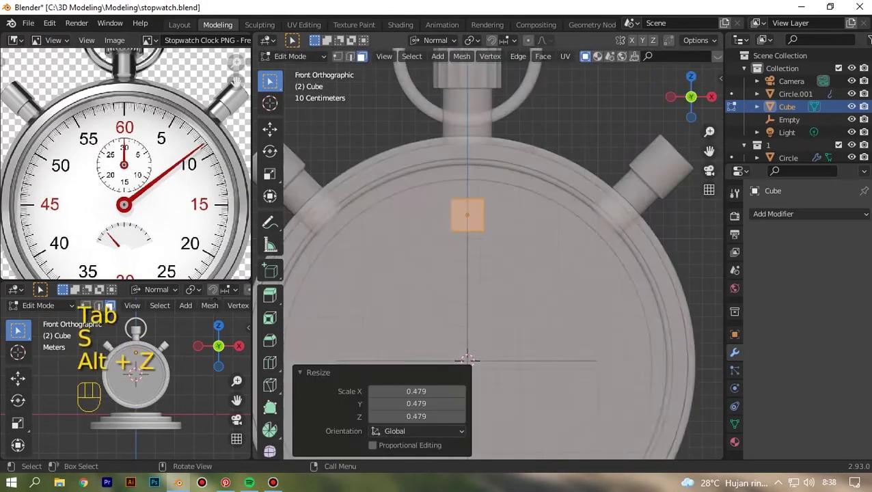
pyautogui.scroll(3, 490, 253)
pyautogui.moveTo(490, 253); pyautogui.dragTo(533, 225, button='middle')
pyautogui.press('KP_1')
pyautogui.press('s')
pyautogui.click(525, 189)
# - Stretch the cube into a narrow bar by moving its upper vertices up about 0.266 m along Z
pyautogui.press('Tab')
pyautogui.press('Tab')
pyautogui.moveTo(534, 239); pyautogui.dragTo(534, 239)
pyautogui.press('g')
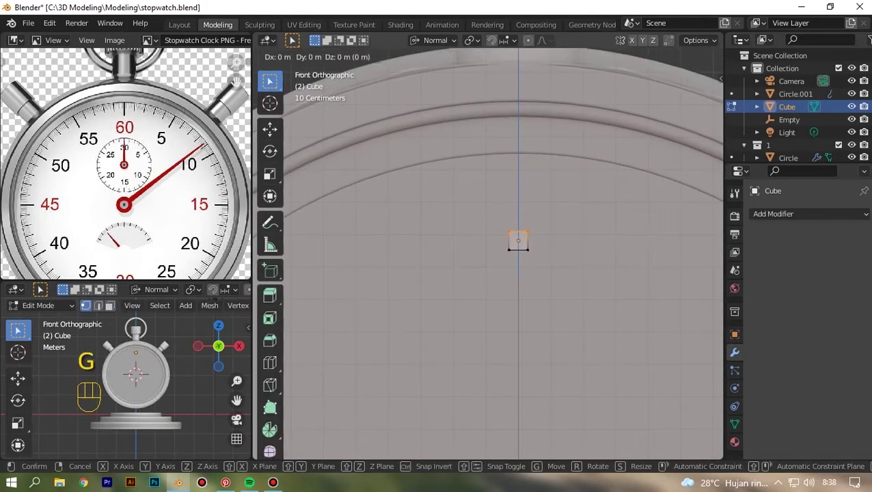
pyautogui.click(505, 452)
pyautogui.scroll(-3, 505, 452)
pyautogui.hotkey('alt', 'z')
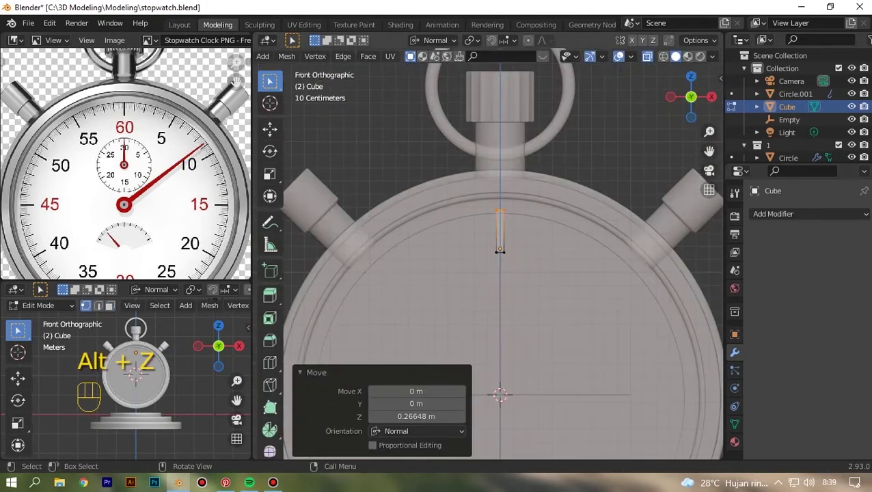
# - Move the whole bar along Z to line up with the dial's inner rim at the 60 position
pyautogui.press('a')
pyautogui.scroll(3, 505, 453)
pyautogui.press('g')
pyautogui.press('z')
pyautogui.click(516, 231)
# - Bring the bar onto the dial face by moving it about -0.278 m and back about 0.073 m along Y
pyautogui.moveTo(516, 231); pyautogui.dragTo(555, 227, button='middle')
pyautogui.hotkey('alt', 'z')
pyautogui.press('l')
pyautogui.press('g')
pyautogui.press('y')
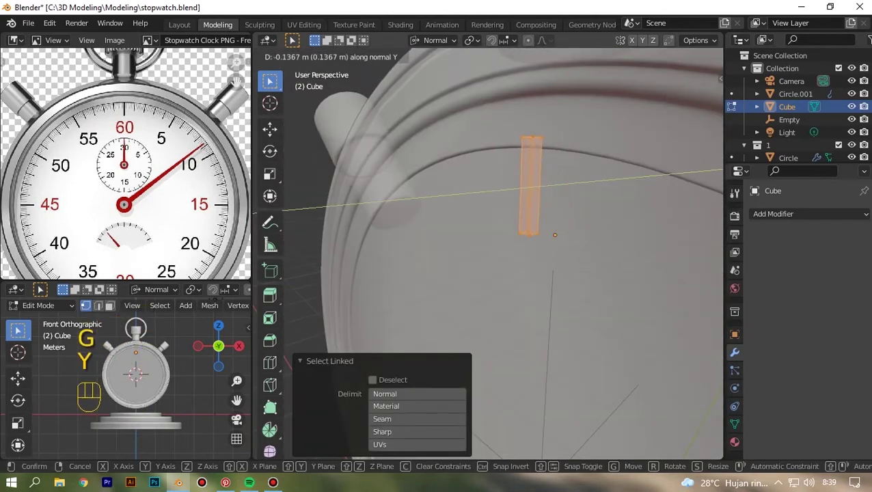
pyautogui.press('Return')
pyautogui.hotkey('alt', 'z')
pyautogui.press('g')
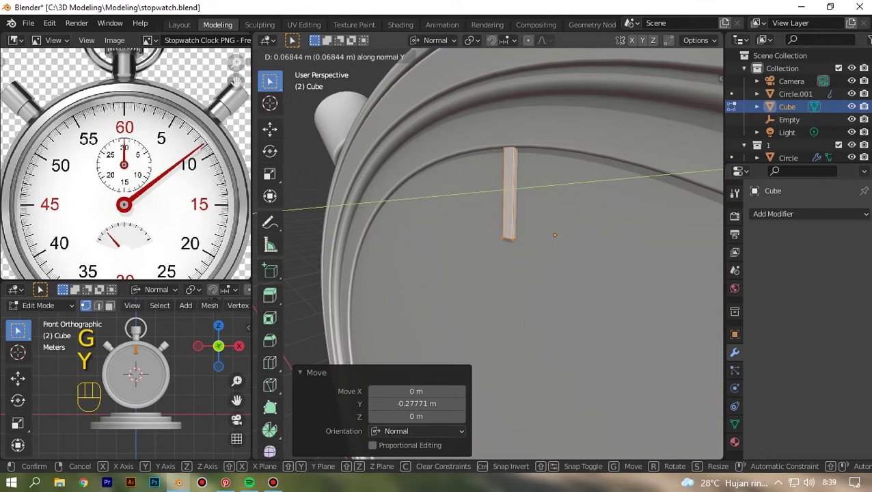
pyautogui.press('Return')
# - Add a Bevel modifier to the tick bar with an amount of 0.028 m and 7 segments
pyautogui.press('KP_1')
pyautogui.scroll(4, 493, 273)
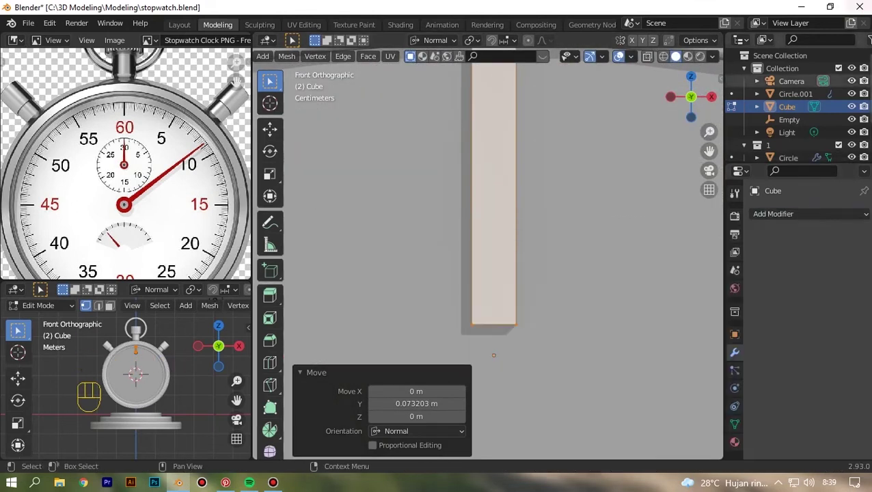
pyautogui.click(773, 214)
pyautogui.click(502, 338)
pyautogui.keyDown('shift'); pyautogui.moveTo(825, 285); pyautogui.dragTo(840, 301); pyautogui.keyUp('shift')
pyautogui.press('Tab')
pyautogui.scroll(-10, 492, 273)
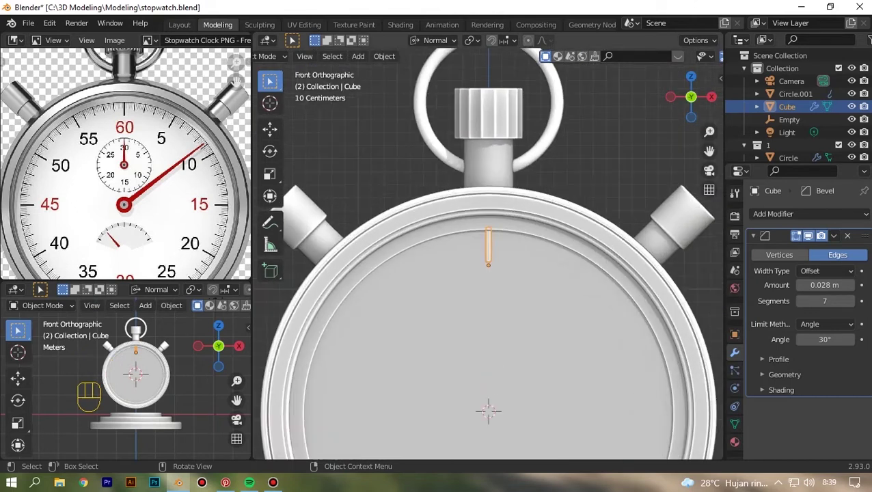
# - Place the tick object's origin at the dial centre and move its mesh in Edit Mode back up to the rim
pyautogui.click(619, 149)
pyautogui.press('Tab')
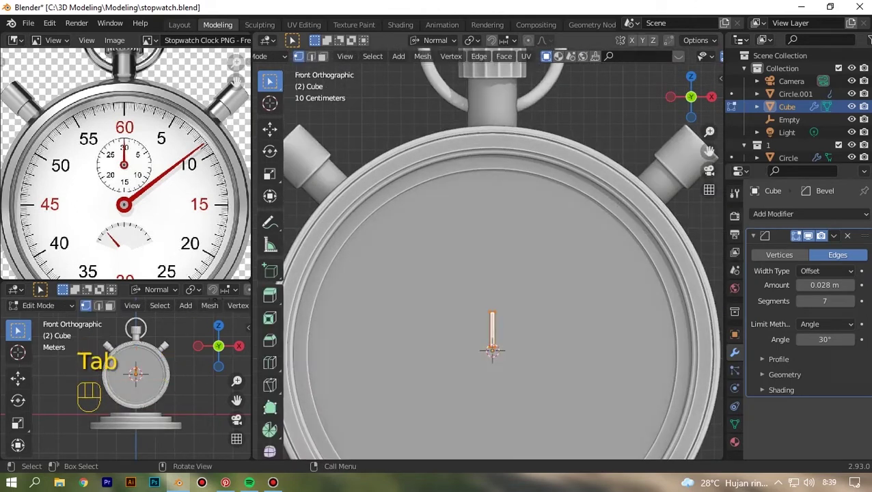
pyautogui.press('a')
pyautogui.press('g')
pyautogui.press('Return')
pyautogui.press('Tab')
pyautogui.scroll(-5, 492, 273)
pyautogui.moveTo(492, 274); pyautogui.dragTo(580, 286, button='middle')
pyautogui.press('KP_1')
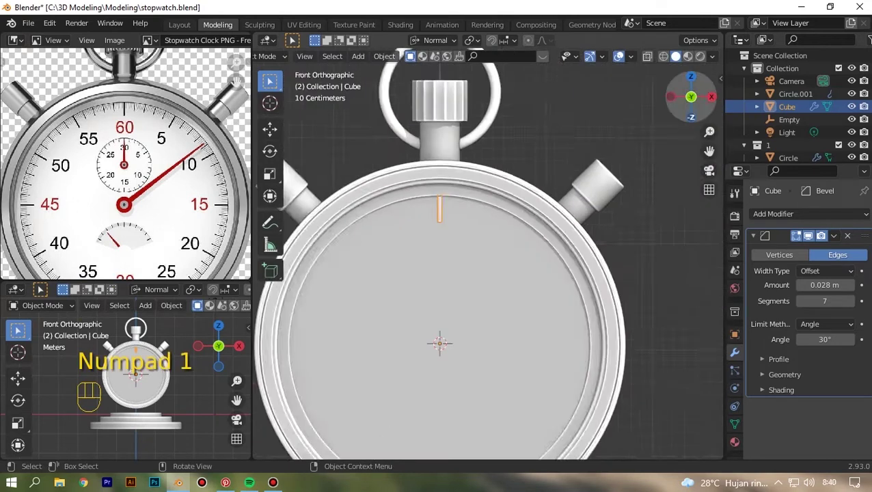
# - Add an Array modifier above the tick's Bevel with count 60, Relative Offset off and Object Offset set to the empty
pyautogui.moveTo(478, 287); pyautogui.dragTo(506, 274, button='middle')
pyautogui.click(773, 213)
pyautogui.click(592, 192)
pyautogui.moveTo(866, 342); pyautogui.dragTo(867, 235)
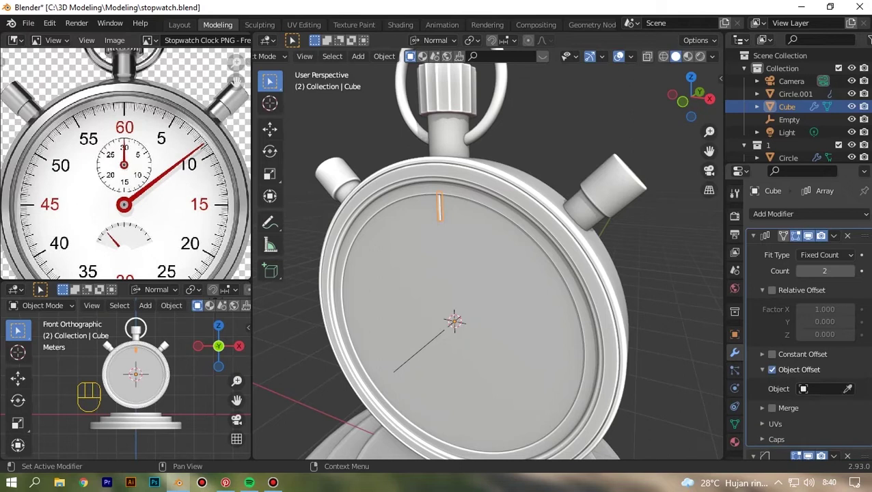
pyautogui.click(788, 119)
pyautogui.press('KP_1')
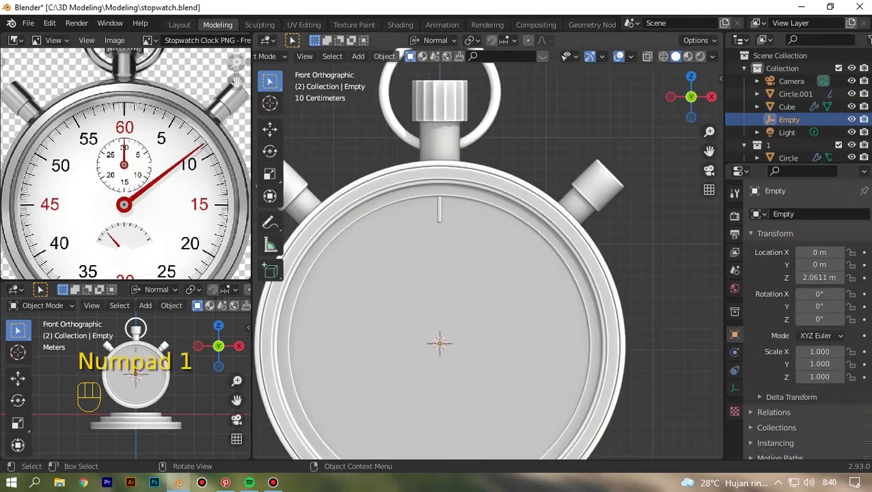
pyautogui.click(786, 107)
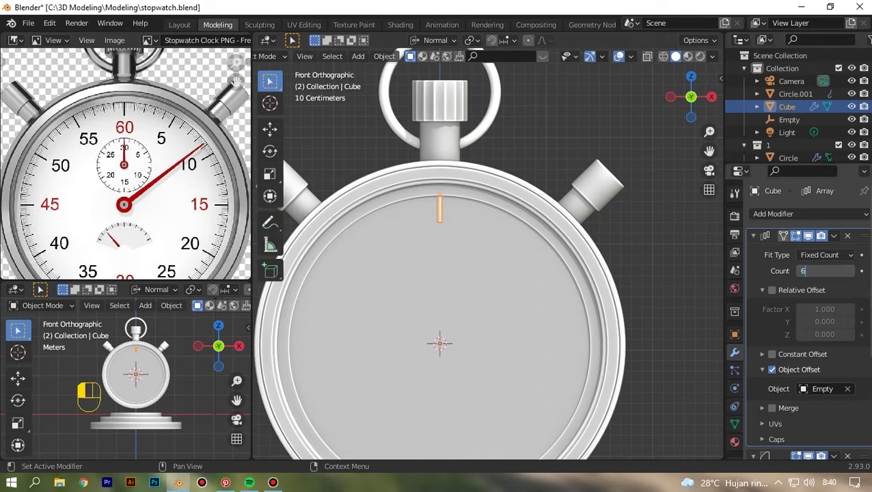
# - Try rotating the empty freehand in front view to spread the arrayed ticks around the dial
pyautogui.scroll(-3, 581, 307)
pyautogui.moveTo(581, 307); pyautogui.dragTo(533, 314, button='middle')
pyautogui.click(788, 119)
pyautogui.press('KP_1')
pyautogui.press('r')
pyautogui.click(649, 365)
pyautogui.scroll(-5, 478, 307)
pyautogui.scroll(7, 479, 308)
# - Apply the scale of the arrayed tick object
pyautogui.click(787, 106)
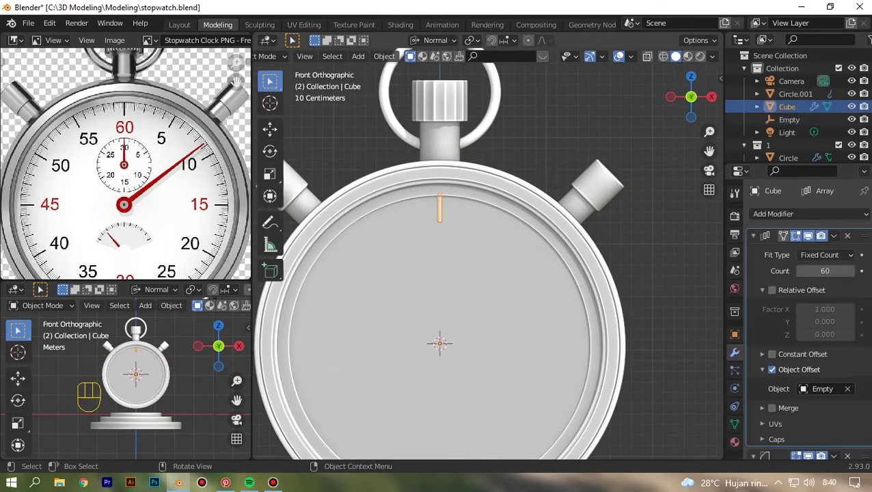
pyautogui.hotkey('shift', 'a')
pyautogui.press('Escape')
pyautogui.hotkey('ctrl', 'a')
pyautogui.click(564, 284)
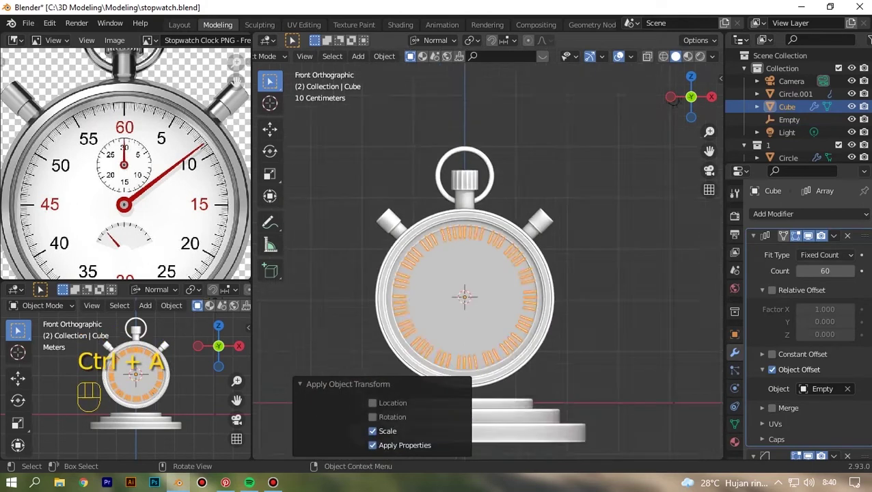
# - Try rotating the empty by about 5.33° in front view to even out the tick spacing
pyautogui.moveTo(564, 284); pyautogui.dragTo(519, 308, button='middle')
pyautogui.click(789, 118)
pyautogui.press('KP_1')
pyautogui.click(787, 107)
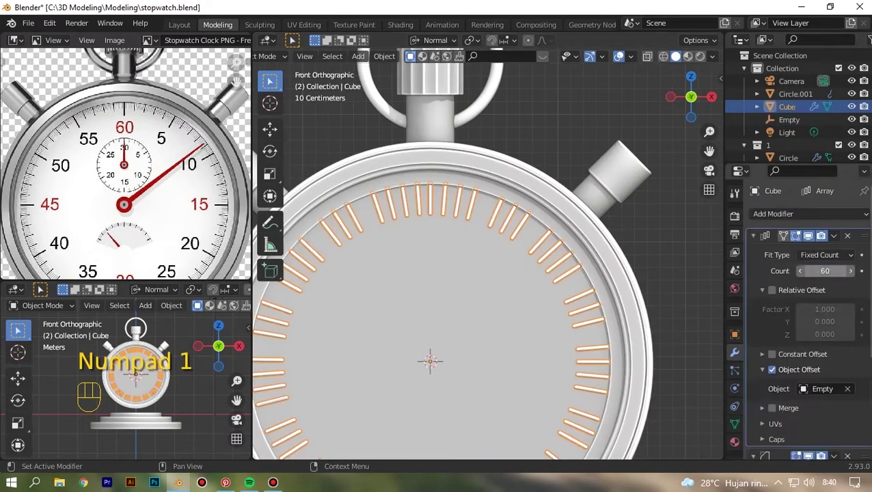
pyautogui.scroll(-5, 807, 328)
pyautogui.scroll(5, 807, 328)
pyautogui.moveTo(478, 307); pyautogui.dragTo(519, 294, button='middle')
pyautogui.click(788, 119)
pyautogui.press('KP_1')
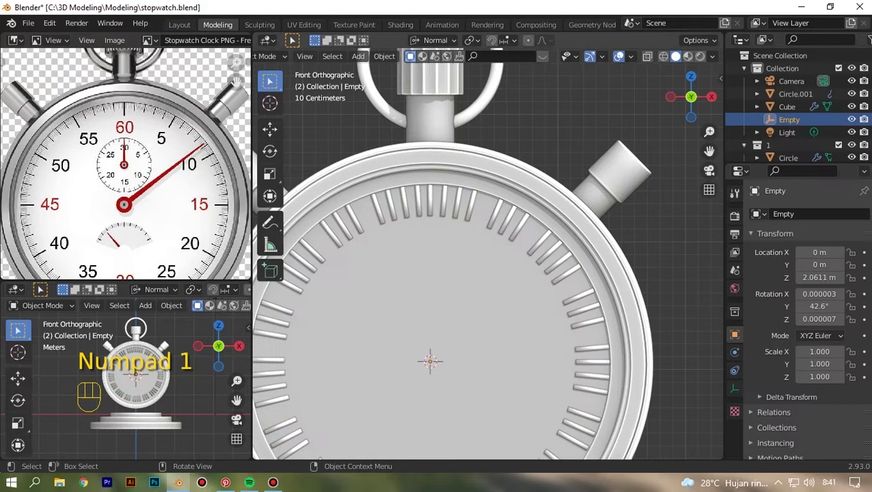
pyautogui.press('r')
pyautogui.click(558, 266)
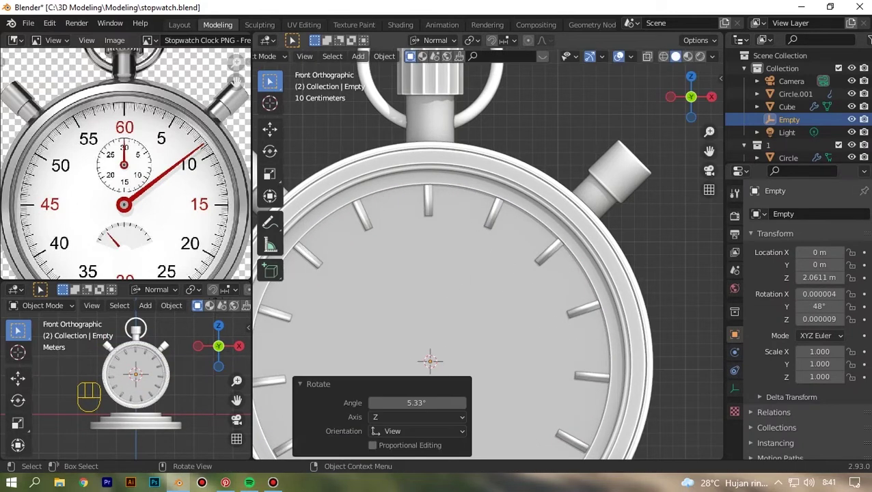
# - Set the empty's X and Z rotation to 0° and its Y rotation to about 6°
pyautogui.scroll(-3, 615, 287)
pyautogui.keyDown('shift'); pyautogui.moveTo(665, 321); pyautogui.dragTo(664, 293, button='middle'); pyautogui.keyUp('shift')
pyautogui.press('r')
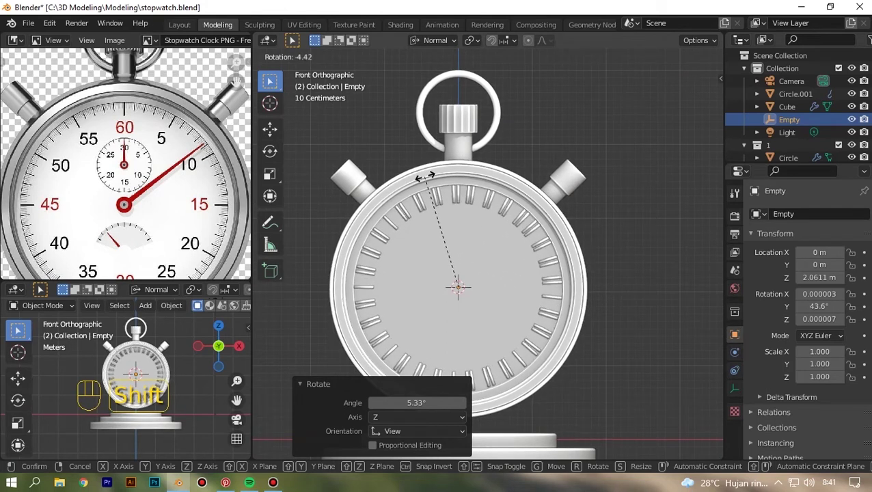
pyautogui.click(628, 361)
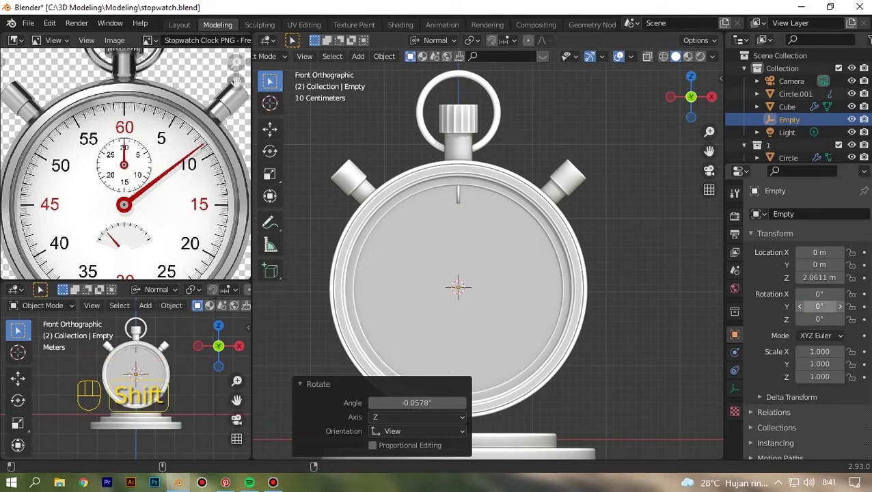
pyautogui.keyDown('shift'); pyautogui.moveTo(820, 306); pyautogui.dragTo(837, 306); pyautogui.keyUp('shift')
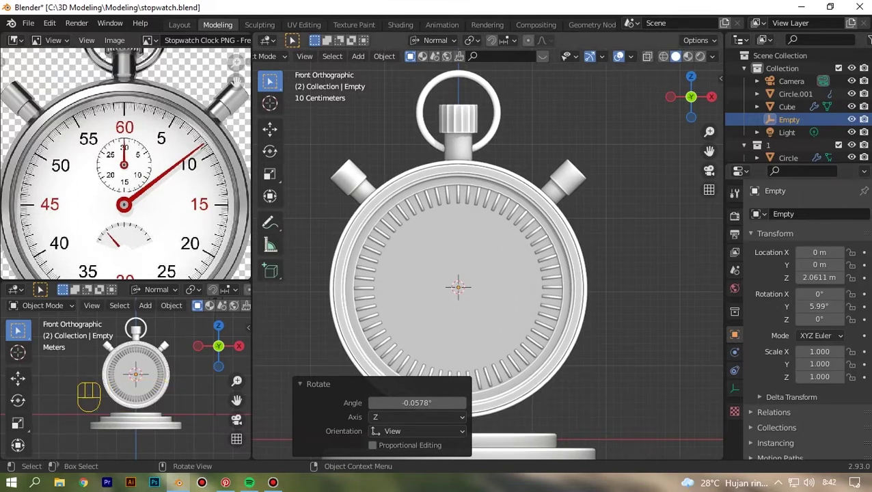
pyautogui.press('Return')
# - Apply the Array modifier on the ring of ticks and remove its Bevel modifier
pyautogui.click(552, 296)
pyautogui.click(834, 236)
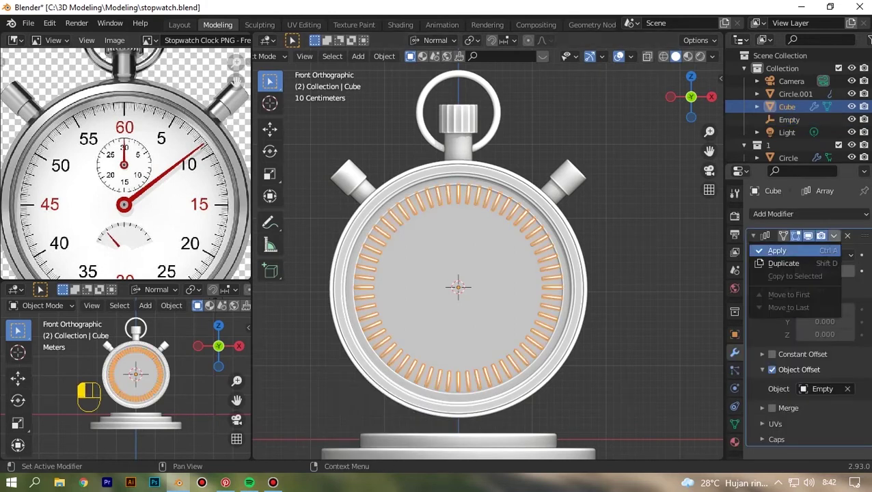
pyautogui.click(777, 250)
# - Shorten the four ticks between each pair of five-second marks by moving their inner-end vertices outward along each tick's own normal Z
pyautogui.press('Tab')
pyautogui.scroll(2, 488, 262)
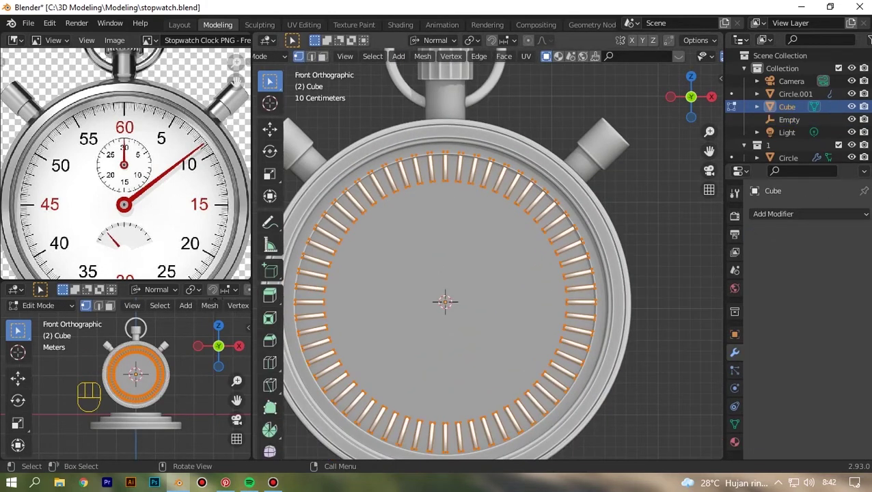
pyautogui.hotkey('alt', 'z')
pyautogui.scroll(1, 486, 250)
pyautogui.moveTo(445, 161); pyautogui.dragTo(474, 176)
pyautogui.keyDown('shift'); pyautogui.moveTo(477, 167); pyautogui.dragTo(496, 183); pyautogui.keyUp('shift')
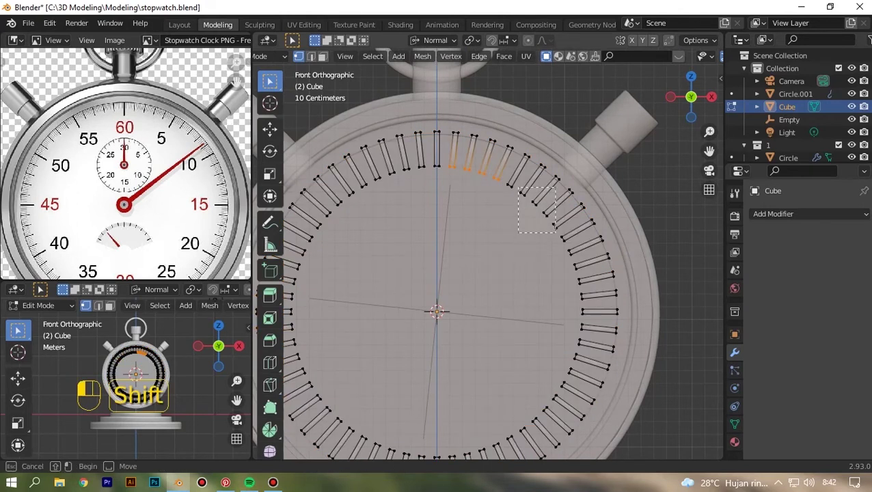
pyautogui.keyDown('shift'); pyautogui.moveTo(555, 232); pyautogui.dragTo(556, 233); pyautogui.keyUp('shift')
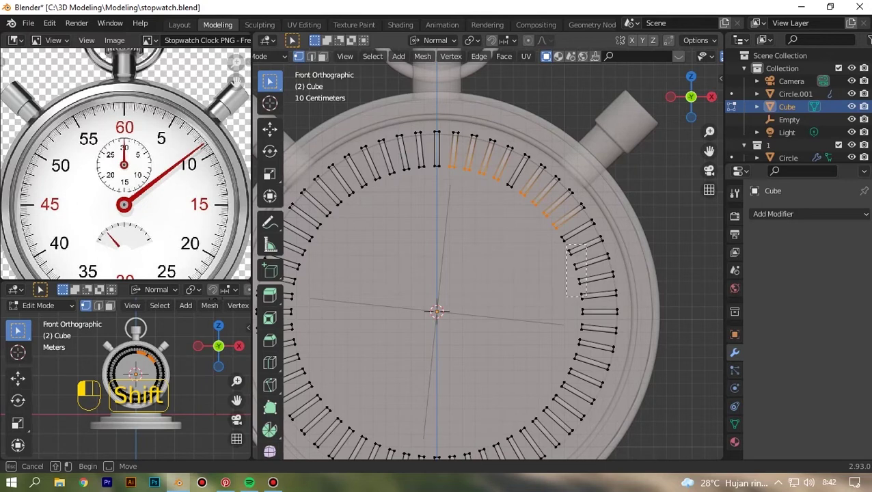
pyautogui.keyDown('shift'); pyautogui.moveTo(585, 298); pyautogui.dragTo(585, 298); pyautogui.keyUp('shift')
pyautogui.keyDown('shift'); pyautogui.moveTo(585, 298); pyautogui.dragTo(599, 255, button='middle'); pyautogui.keyUp('shift')
pyautogui.keyDown('shift'); pyautogui.moveTo(599, 331); pyautogui.dragTo(575, 363); pyautogui.keyUp('shift')
pyautogui.moveTo(710, 151); pyautogui.dragTo(741, 146)
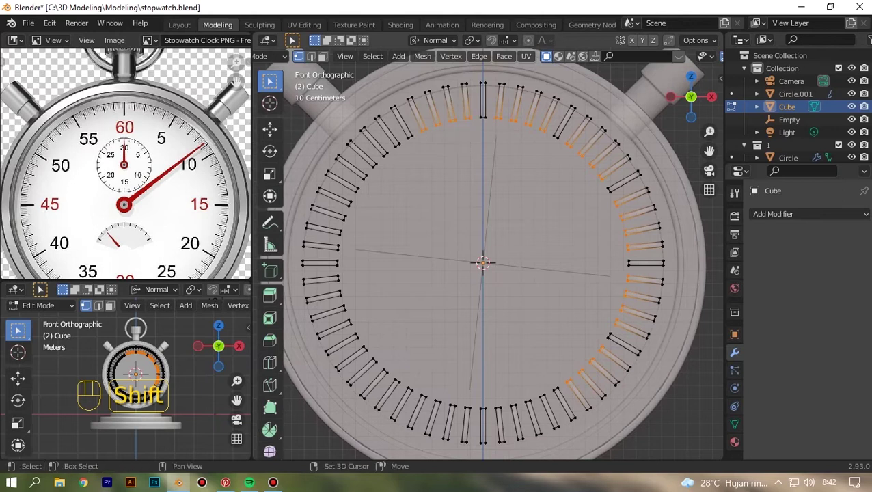
pyautogui.keyDown('shift'); pyautogui.moveTo(378, 188); pyautogui.dragTo(379, 188); pyautogui.keyUp('shift')
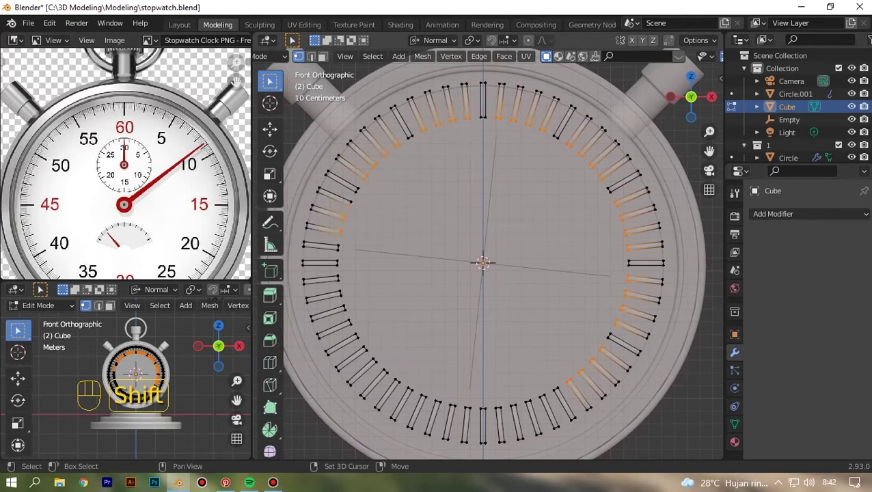
pyautogui.keyDown('shift'); pyautogui.moveTo(330, 271); pyautogui.dragTo(471, 414); pyautogui.keyUp('shift')
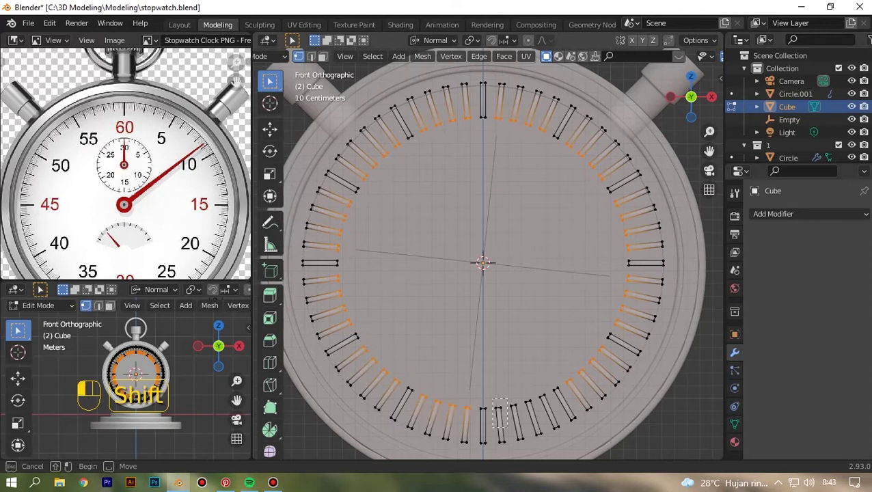
pyautogui.keyDown('shift'); pyautogui.moveTo(536, 391); pyautogui.dragTo(549, 404); pyautogui.keyUp('shift')
pyautogui.press(',')
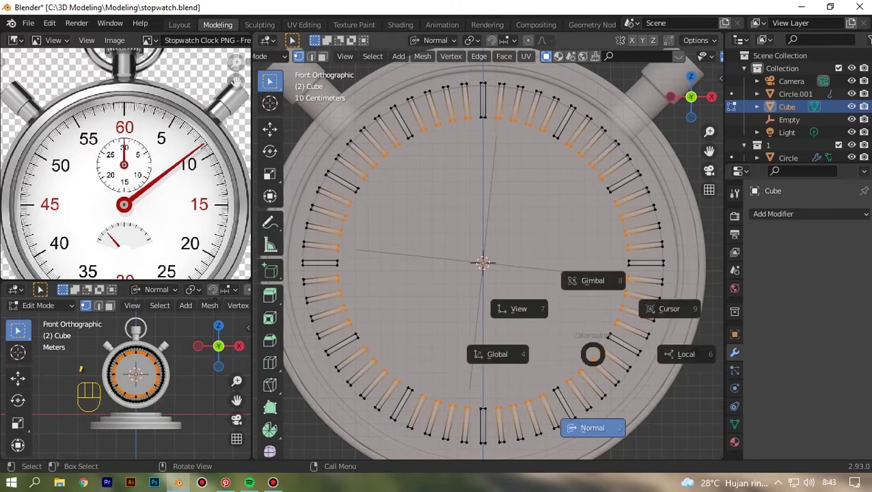
pyautogui.press('h')
pyautogui.hotkey('ctrl', 'z')
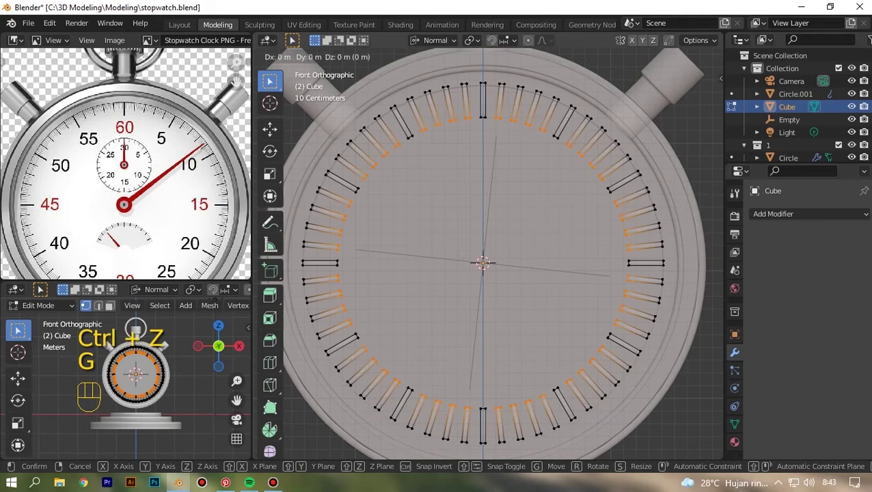
pyautogui.press('.')
pyautogui.click(611, 329)
pyautogui.press('g')
pyautogui.press('z')
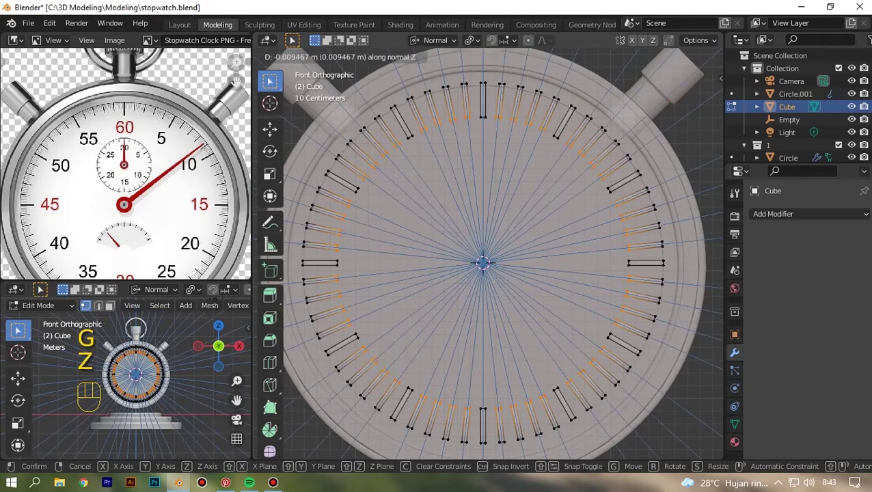
pyautogui.click(601, 321)
pyautogui.press('Tab')
pyautogui.click(647, 56)
pyautogui.scroll(-5, 601, 205)
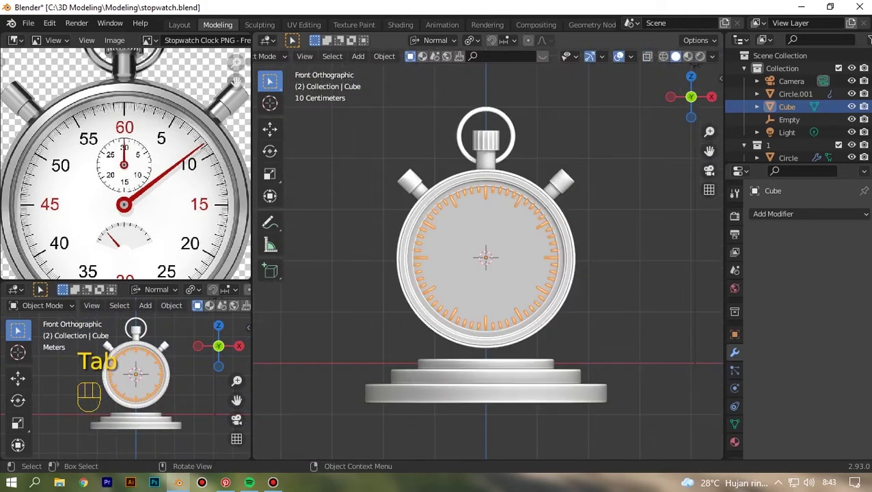
# - Add a Bevel modifier to the ring of ticks with an amount of 0.011 m and 6 segments
pyautogui.click(625, 171)
pyautogui.moveTo(691, 96); pyautogui.dragTo(649, 126)
pyautogui.press('KP_1')
pyautogui.scroll(6, 601, 205)
pyautogui.click(649, 167)
pyautogui.scroll(4, 602, 205)
pyautogui.keyDown('shift'); pyautogui.moveTo(478, 136); pyautogui.dragTo(600, 396, button='middle'); pyautogui.keyUp('shift')
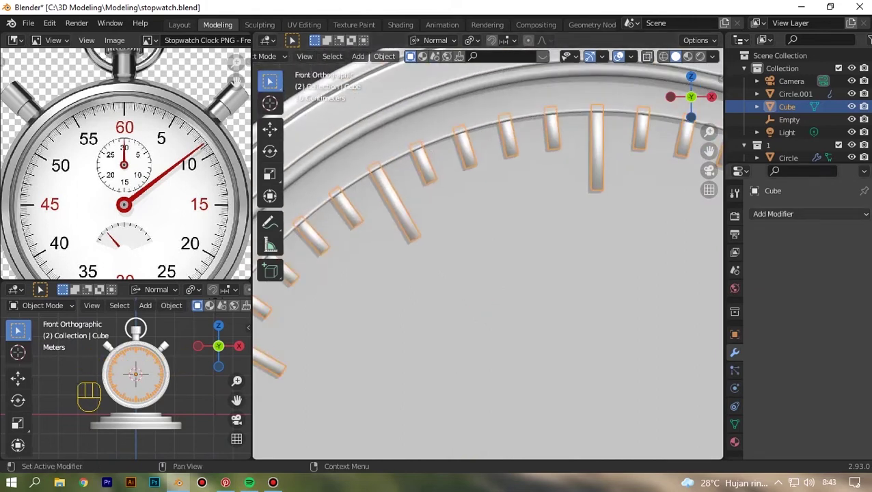
pyautogui.click(809, 214)
pyautogui.click(601, 253)
pyautogui.keyDown('shift'); pyautogui.moveTo(825, 286); pyautogui.dragTo(855, 301); pyautogui.keyUp('shift')
pyautogui.click(850, 302)
pyautogui.scroll(-10, 601, 205)
pyautogui.click(649, 185)
pyautogui.scroll(7, 602, 205)
pyautogui.scroll(-4, 601, 205)
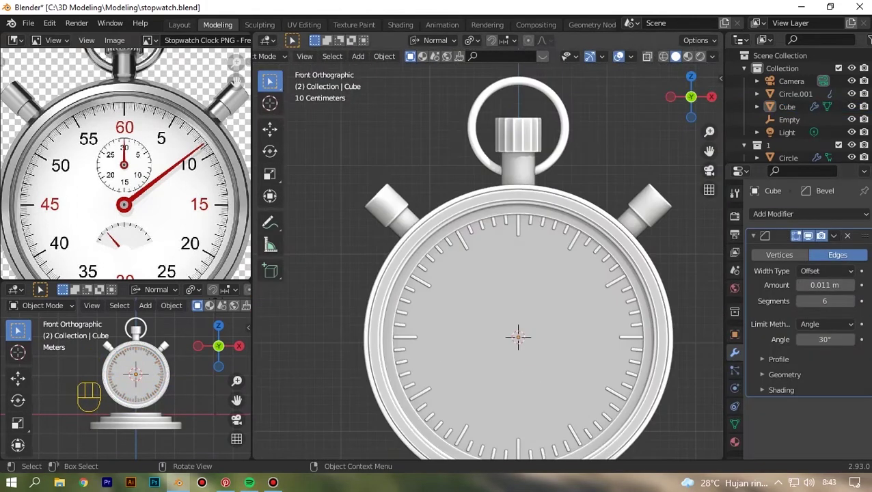
pyautogui.moveTo(709, 150); pyautogui.dragTo(697, 94)
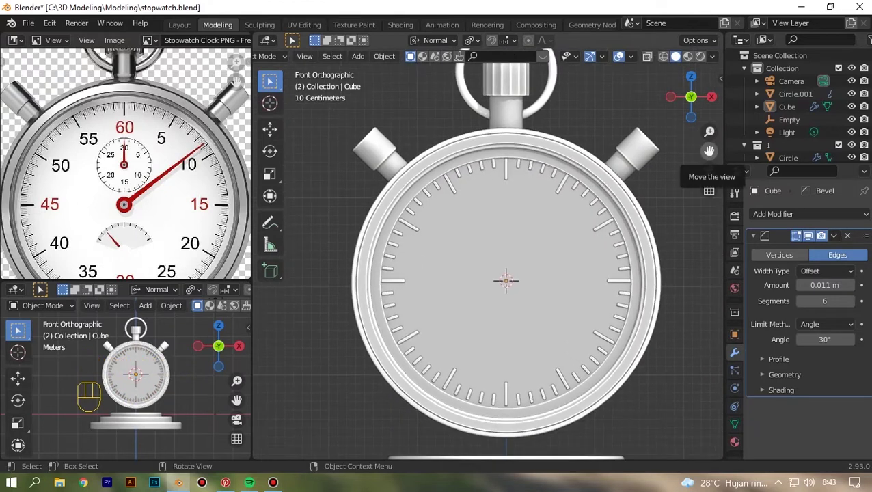
# - Save the stopwatch file
pyautogui.scroll(-1, 495, 266)
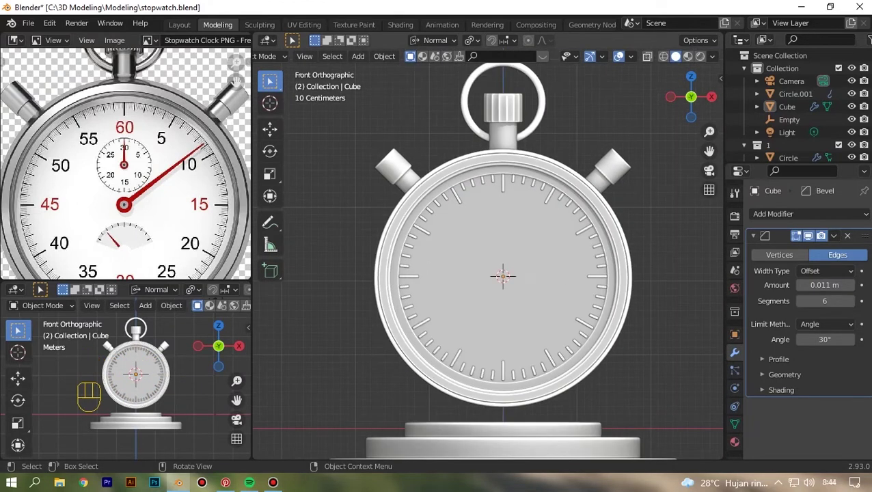
pyautogui.hotkey('ctrl', 's')
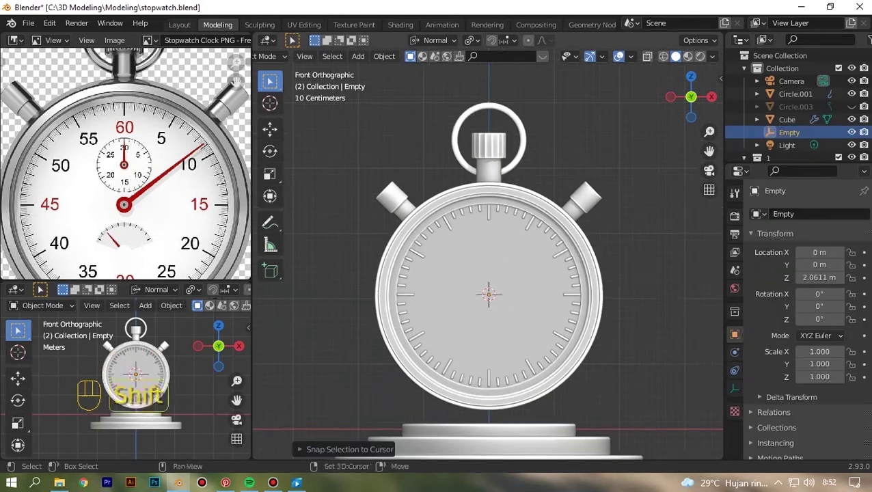
pyautogui.hotkey('shift', 'a')
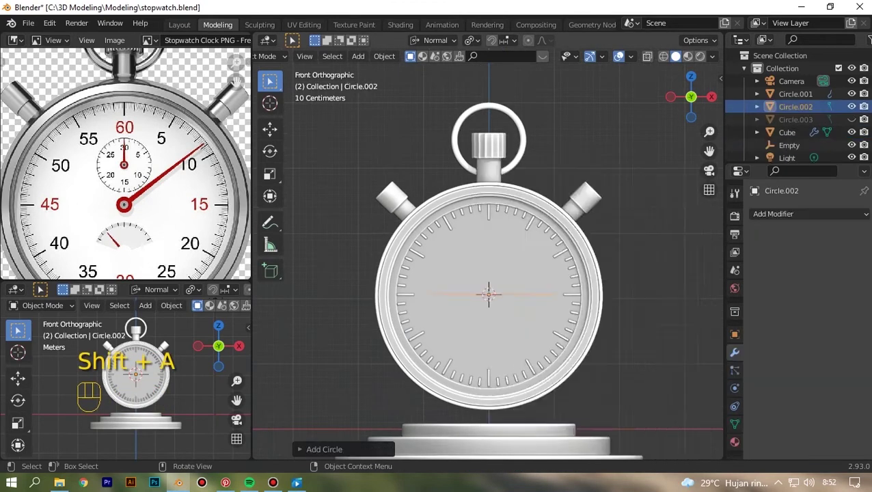
pyautogui.press('KP_3')
pyautogui.hotkey('ctrl', 'z')
# - Delete the empty and add a mesh circle at the centre of the dial
pyautogui.press('x')
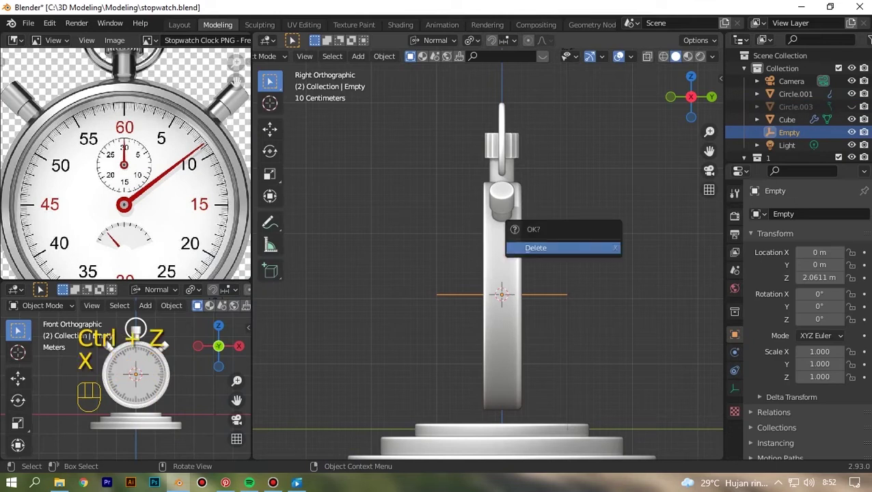
pyautogui.click(535, 246)
pyautogui.press('KP_1')
pyautogui.hotkey('shift', 'a')
pyautogui.moveTo(540, 211)
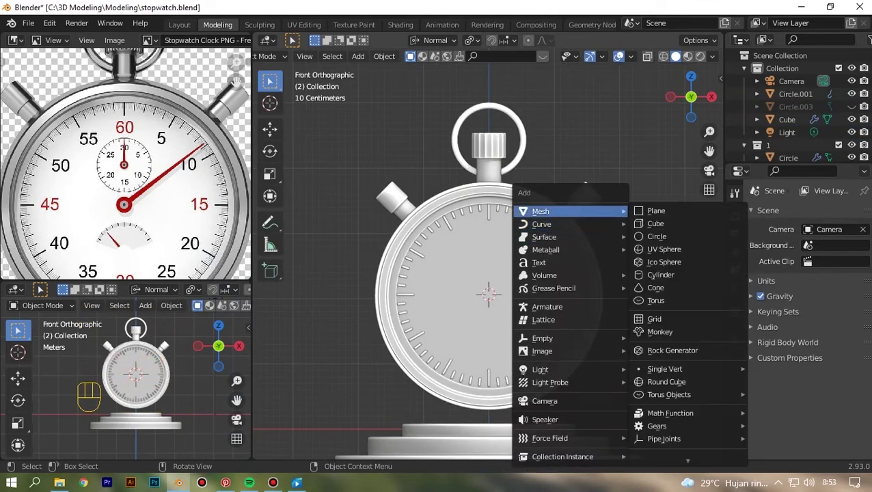
pyautogui.click(656, 237)
pyautogui.press('n')
pyautogui.press('n')
# - Rotate the new circle 90° in the right side view so that it stands parallel to the dial
pyautogui.press('KP_3')
pyautogui.press('r')
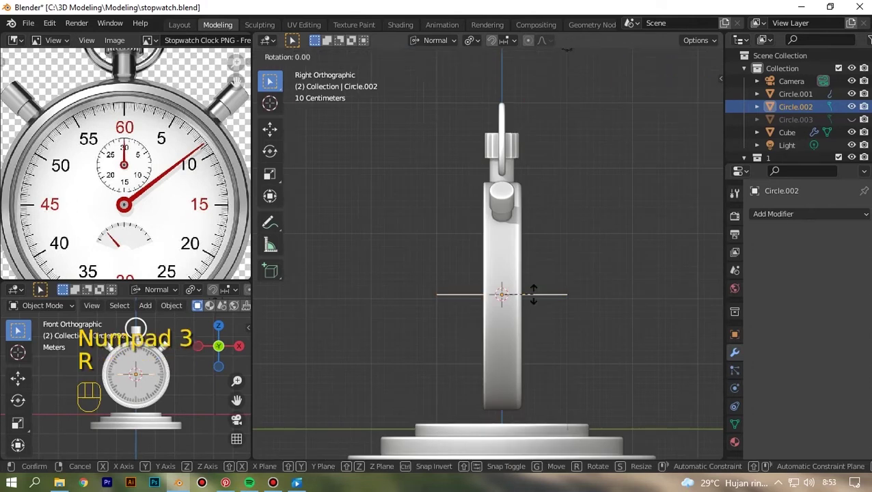
pyautogui.press('KP_9')
pyautogui.press('KP_0')
pyautogui.press('Return')
pyautogui.press('KP_1')
pyautogui.moveTo(642, 198); pyautogui.dragTo(562, 205, button='middle')
pyautogui.press('space')
pyautogui.rightClick(584, 208)
pyautogui.press('Escape')
pyautogui.press('KP_1')
pyautogui.press('KP_3')
# - Move the circle about -0.44 m along global Y to bring it in front of the dial
pyautogui.press('space')
pyautogui.hotkey('alt', 'z')
pyautogui.hotkey('alt', 'x')
pyautogui.moveTo(215, 281); pyautogui.dragTo(214, 443)
pyautogui.press('g')
pyautogui.press('y')
pyautogui.press('y')
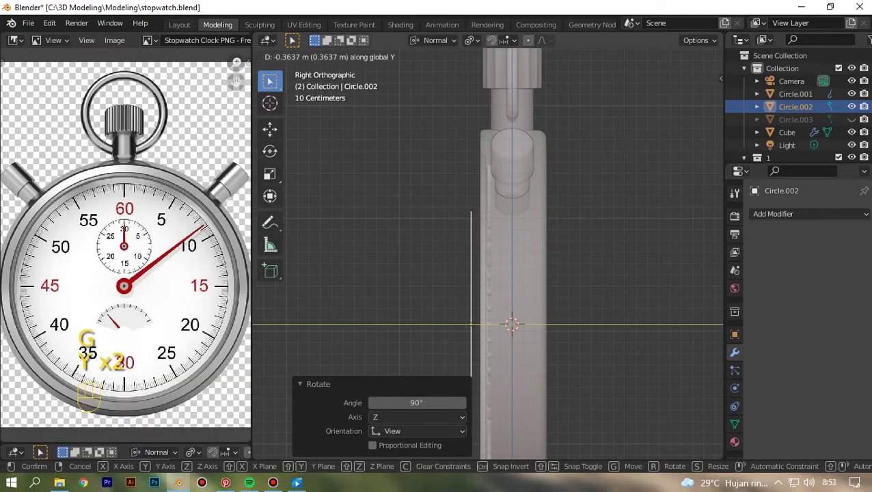
pyautogui.click(463, 324)
pyautogui.press('KP_1')
pyautogui.click(647, 56)
# - Change the Screencast Keys colour to blue
pyautogui.click(721, 78)
pyautogui.click(715, 252)
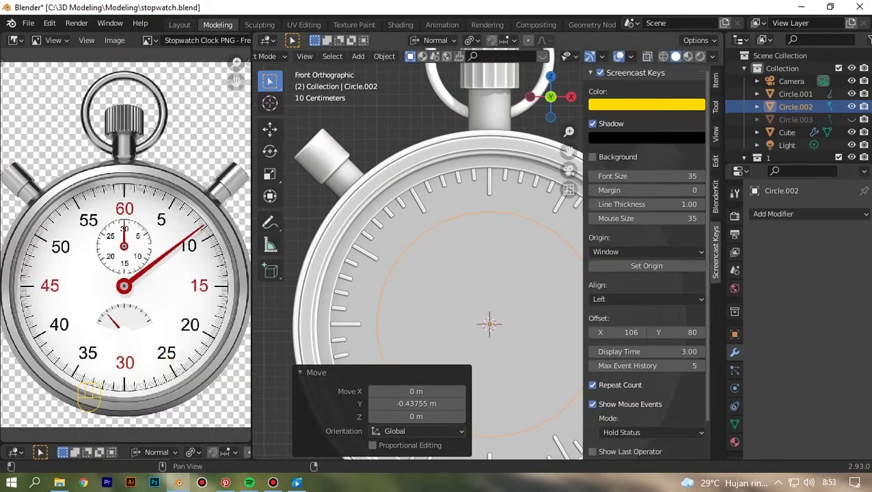
pyautogui.click(647, 105)
pyautogui.moveTo(626, 245); pyautogui.dragTo(678, 244)
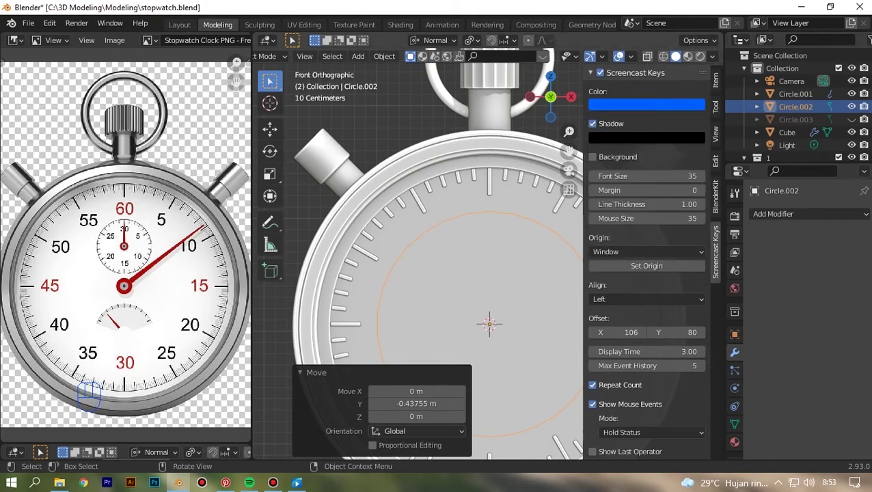
pyautogui.press('n')
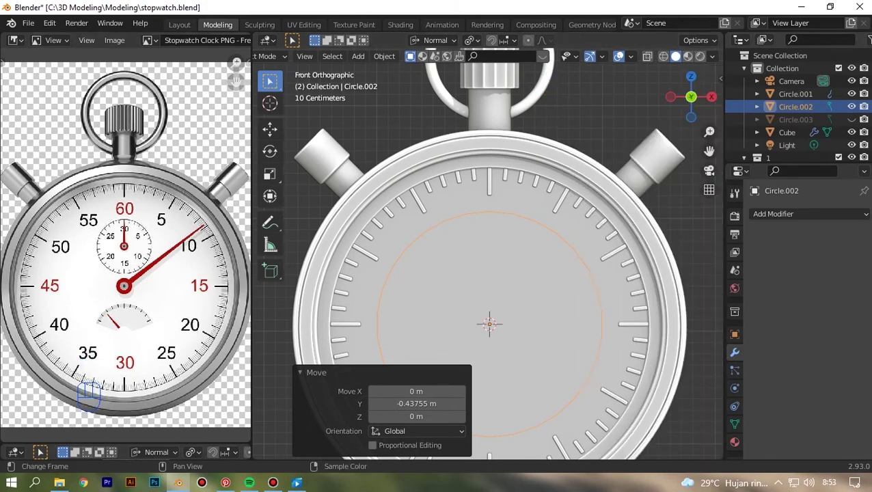
# - Enlarge the area below the reference image and switch it to an Image Editor
pyautogui.moveTo(123, 459); pyautogui.dragTo(123, 205)
pyautogui.click(15, 217)
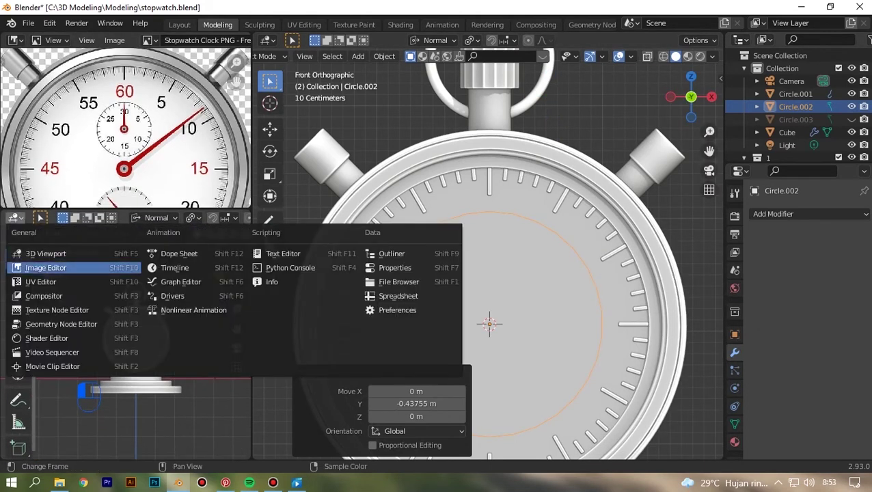
pyautogui.click(46, 267)
pyautogui.scroll(-3, 120, 157)
pyautogui.scroll(2, 120, 157)
# - Set the Screencast Keys colour to yellow
pyautogui.press('n')
pyautogui.press('n')
pyautogui.press('n')
pyautogui.click(645, 104)
pyautogui.press('n')
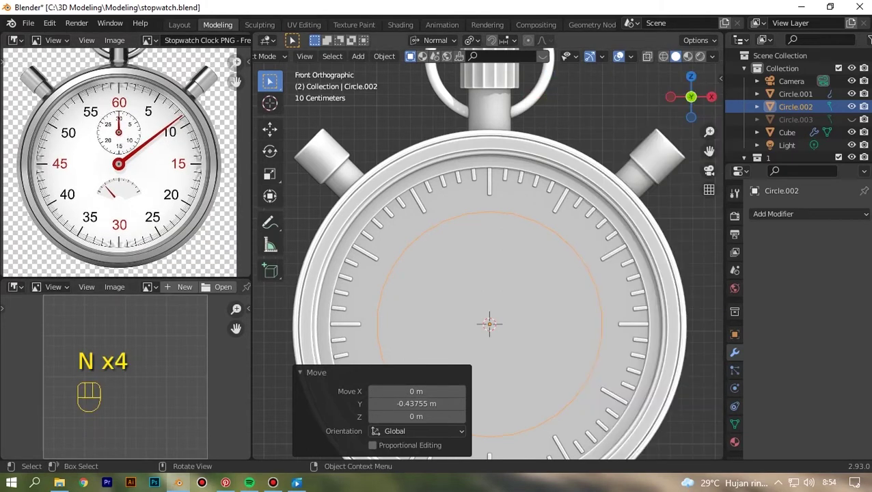
# - Extrude the circle's outline and scale it inward to about 0.80 to form a flat ring
pyautogui.press('Tab')
pyautogui.scroll(-3, 489, 274)
pyautogui.scroll(3, 489, 274)
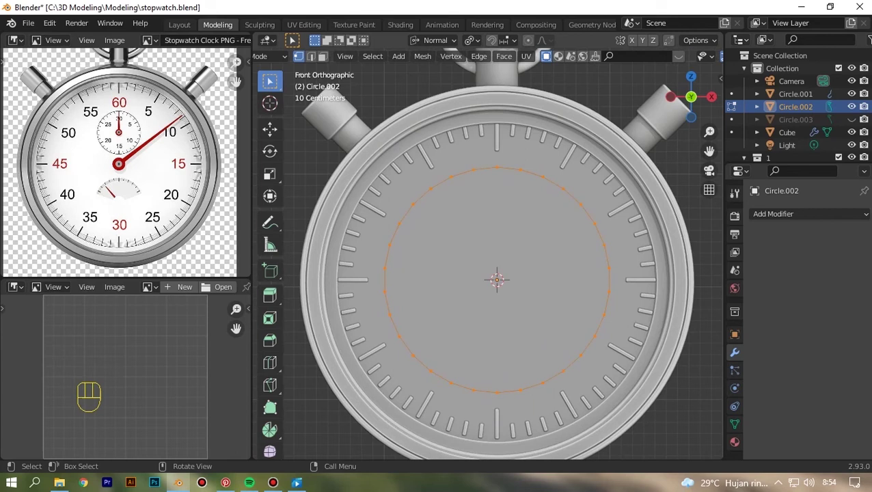
pyautogui.press('e')
pyautogui.hotkey('ctrl', 'z')
pyautogui.press('e')
pyautogui.press('s')
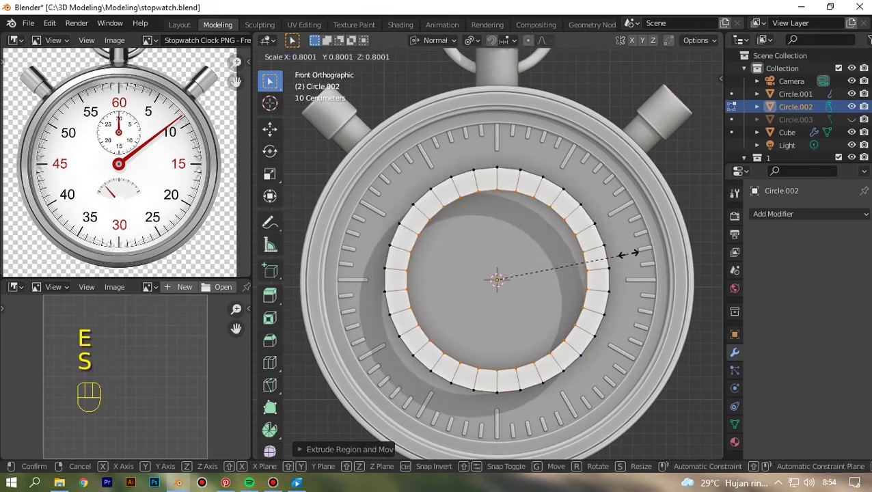
pyautogui.press('Tab')
pyautogui.press('Tab')
# - Scale the whole ring down to about a quarter of its size
pyautogui.press('a')
pyautogui.press('s')
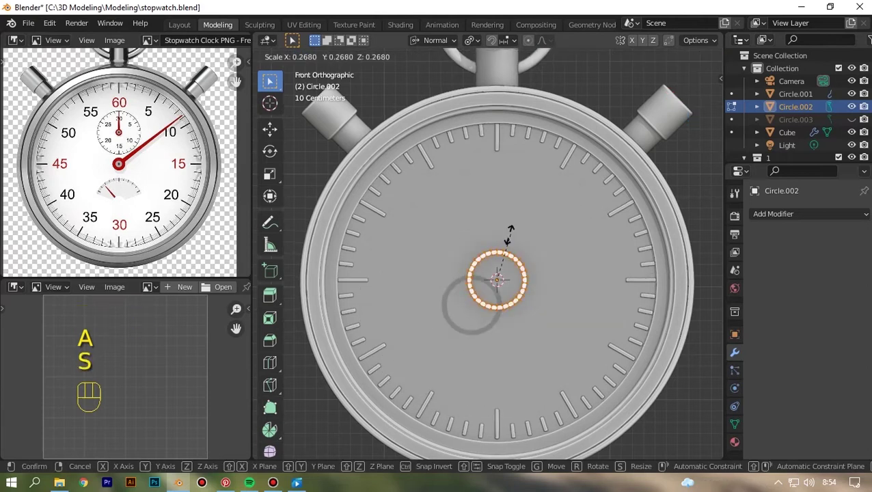
pyautogui.click(532, 256)
# - Set the transform orientation to Global and move the small ring up along Z to the sub-dial position above the dial's centre
pyautogui.press('g')
pyautogui.press('z')
pyautogui.press('z')
pyautogui.click(532, 190)
pyautogui.click(435, 39)
pyautogui.click(395, 82)
pyautogui.scroll(3, 395, 85)
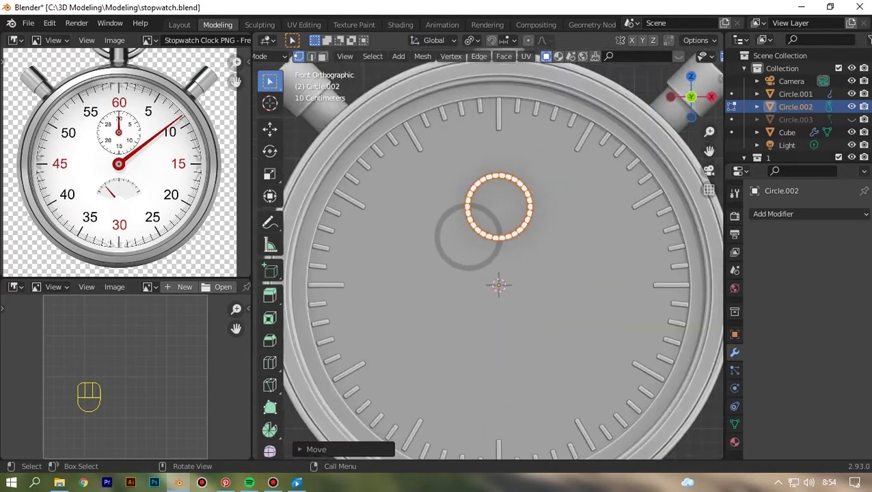
pyautogui.press('g')
pyautogui.press('z')
pyautogui.scroll(-1, 489, 253)
pyautogui.press('g')
pyautogui.press('z')
pyautogui.click(533, 190)
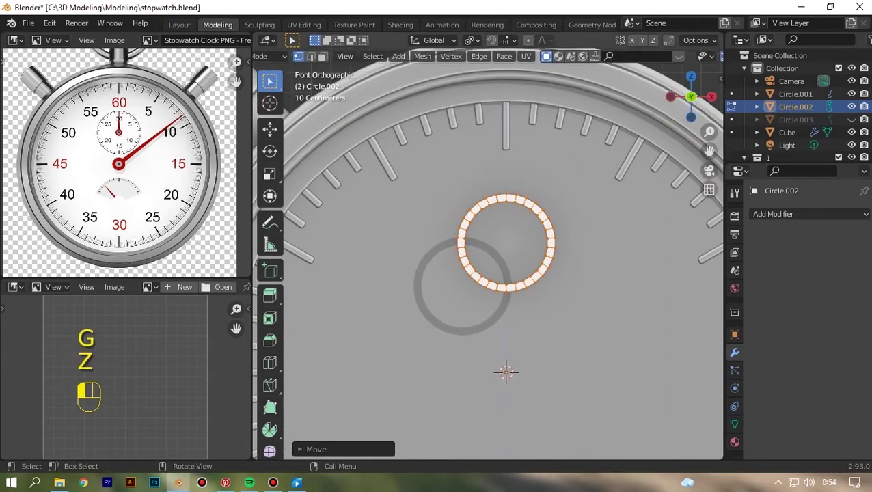
# - Scale the small ring's inner edge loop inward to widen the ring's band
pyautogui.press('Tab')
pyautogui.press('Tab')
pyautogui.scroll(4, 489, 253)
pyautogui.keyDown('shift'); pyautogui.moveTo(488, 253); pyautogui.dragTo(495, 270, button='middle'); pyautogui.keyUp('shift')
pyautogui.scroll(-4, 506, 259)
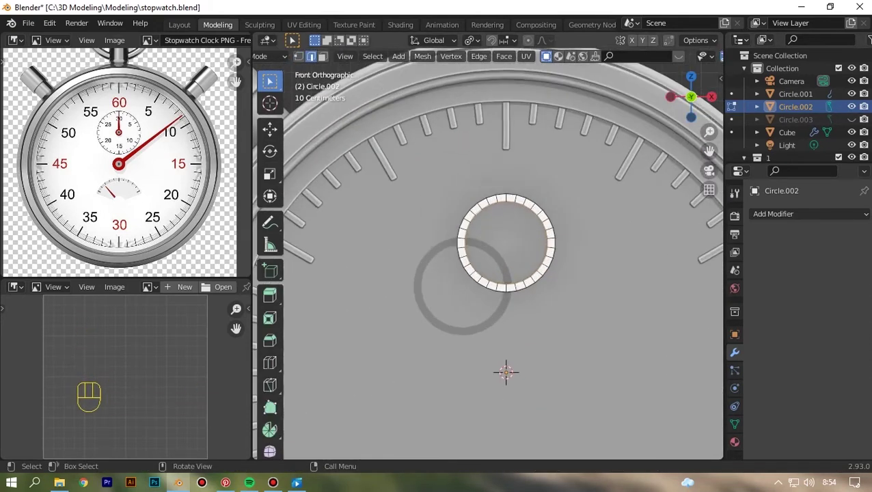
pyautogui.press('s')
pyautogui.click(654, 261)
# - Delete the edges of the ring's inner loop, leaving the outer circle with its radial spokes
pyautogui.scroll(4, 615, 260)
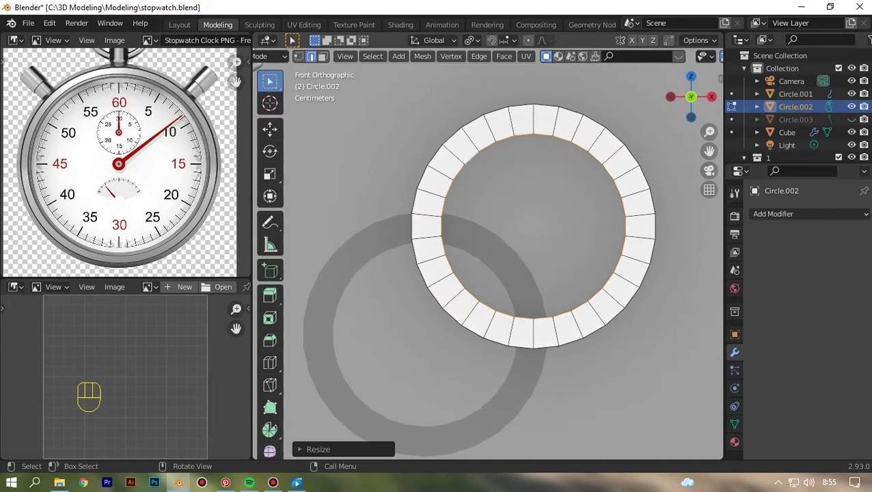
pyautogui.scroll(2, 119, 164)
pyautogui.scroll(-3, 120, 164)
pyautogui.scroll(-1, 488, 260)
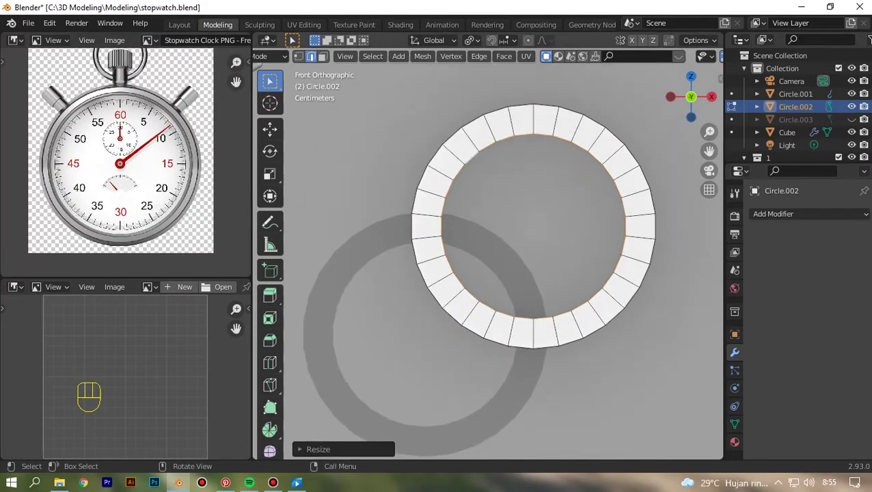
pyautogui.press('x')
pyautogui.click(444, 170)
# - Shorten all spokes except six spaced around the circle by scaling their inner-end vertices outward
pyautogui.moveTo(526, 182); pyautogui.dragTo(527, 181)
pyautogui.keyDown('shift'); pyautogui.moveTo(494, 140); pyautogui.dragTo(452, 181); pyautogui.keyUp('shift')
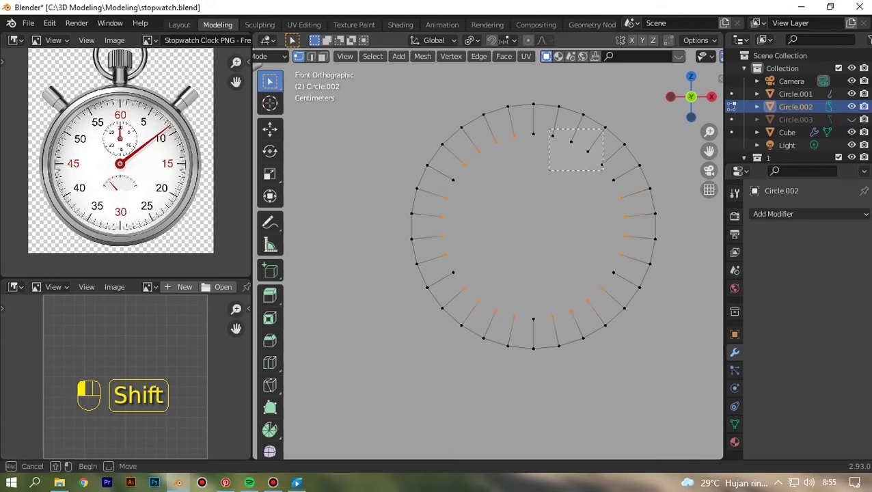
pyautogui.press('s')
pyautogui.click(672, 257)
pyautogui.press(',')
pyautogui.click(673, 333)
pyautogui.press('g')
pyautogui.press('z')
pyautogui.press('z')
pyautogui.press('Escape')
pyautogui.press('.')
pyautogui.click(654, 326)
pyautogui.press('s')
pyautogui.click(652, 255)
pyautogui.press('Tab')
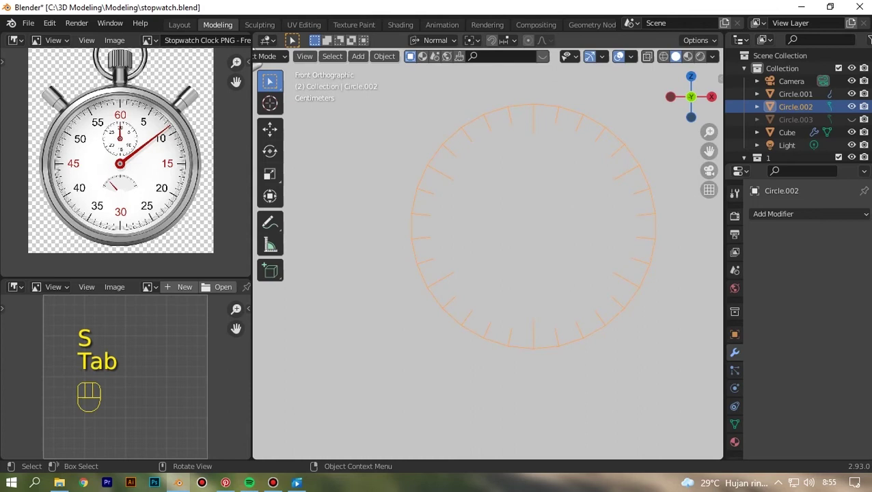
pyautogui.click(806, 214)
pyautogui.click(615, 432)
pyautogui.click(849, 271)
pyautogui.press('Tab')
pyautogui.scroll(4, 495, 249)
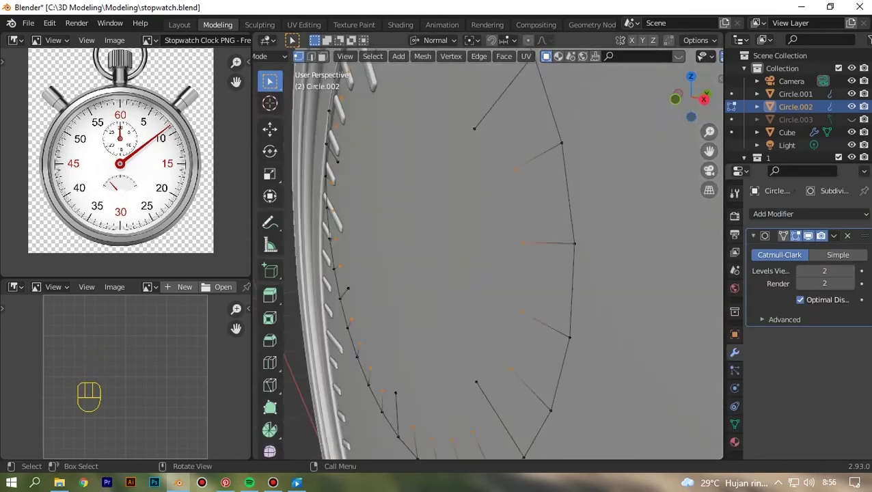
pyautogui.press('KP_1')
pyautogui.click(847, 235)
pyautogui.click(807, 214)
pyautogui.click(629, 447)
pyautogui.click(848, 236)
pyautogui.scroll(-3, 423, 249)
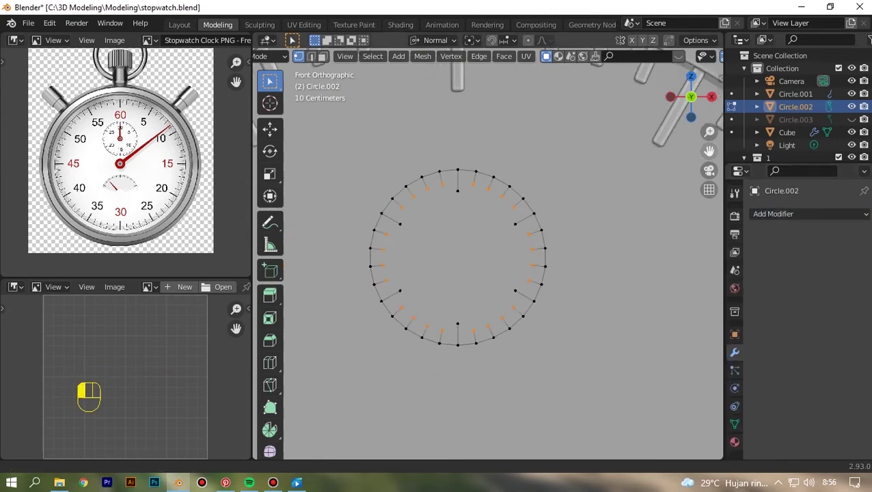
pyautogui.press('Tab')
pyautogui.click(806, 214)
pyautogui.click(628, 447)
pyautogui.click(847, 235)
# - Add a Skin modifier to the sub-dial circle and thin its skin with two skin resizes, the second at about 0.16
pyautogui.click(807, 214)
pyautogui.click(607, 418)
pyautogui.press('Tab')
pyautogui.press('a')
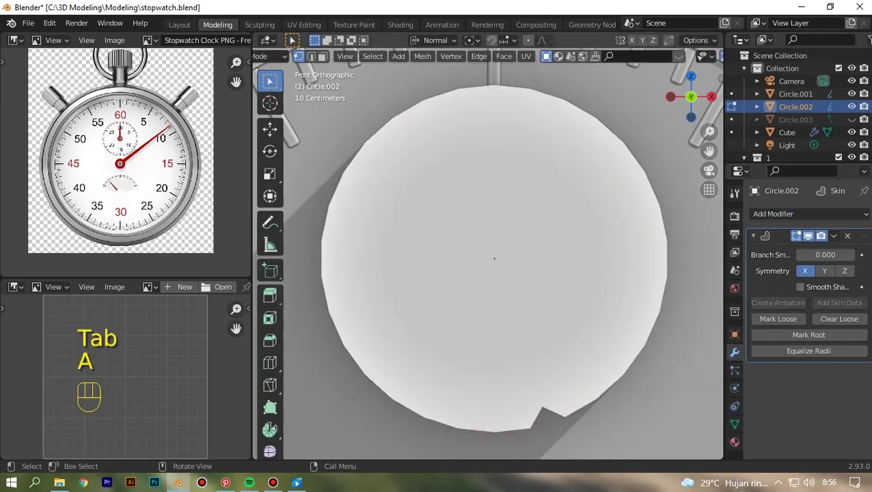
pyautogui.hotkey('ctrl', 'a')
pyautogui.click(477, 239)
pyautogui.press('a')
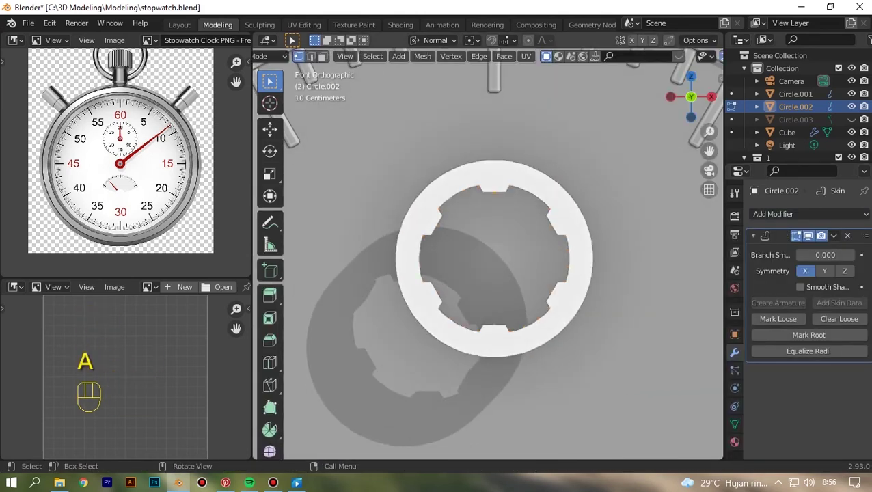
pyautogui.hotkey('ctrl', 'a')
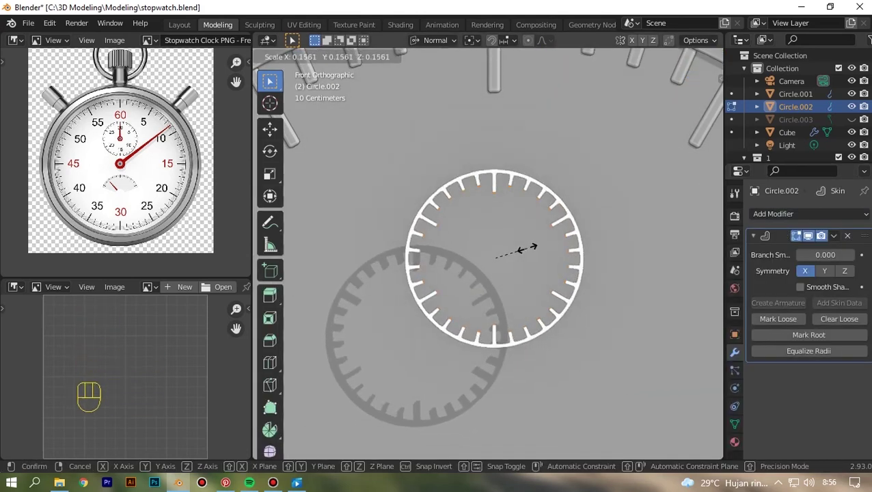
pyautogui.click(527, 249)
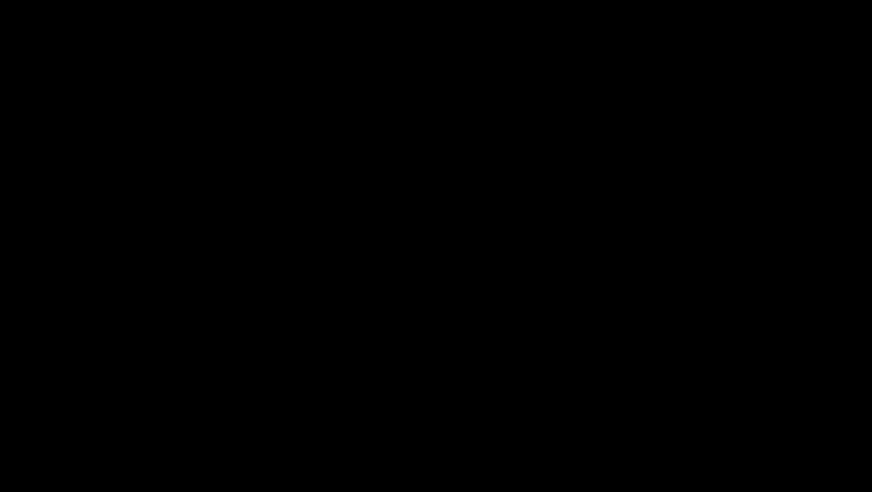